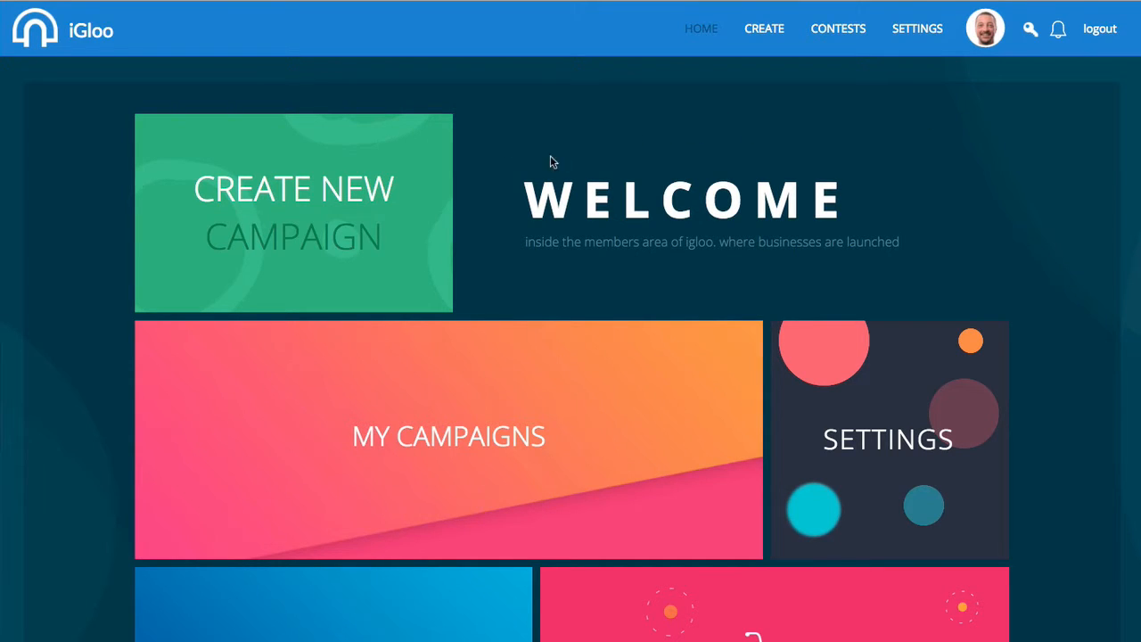
Browse the home dashboard tiles and open the Settings tile listing WordPress, AWeber and ActiveCampaign integrations.
scroll(550, 157, "down", 1)
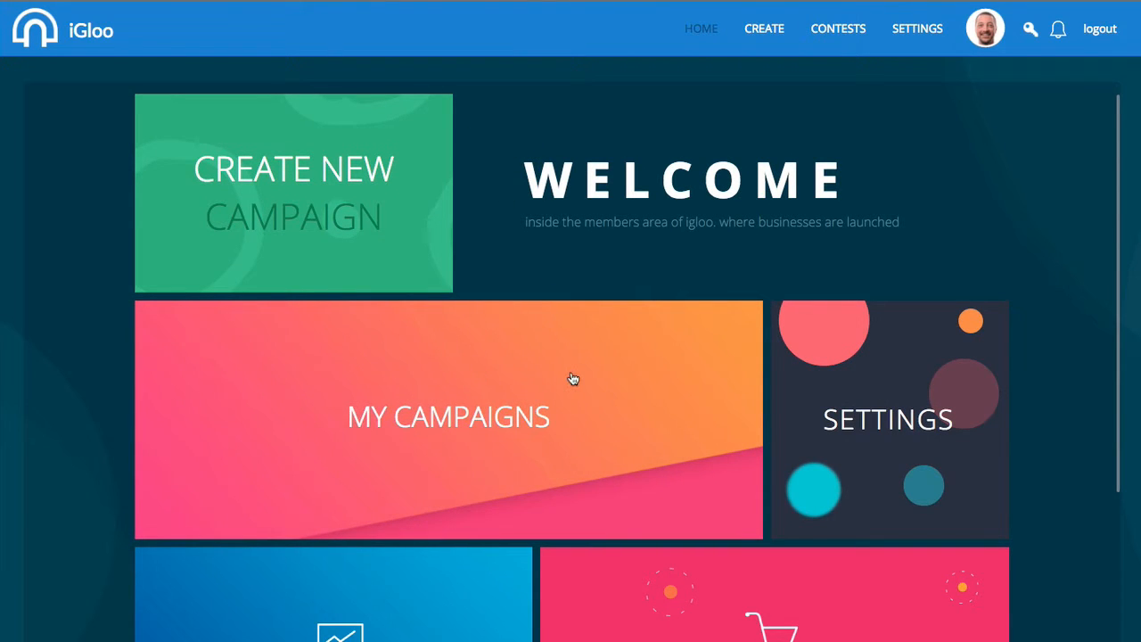
scroll(673, 362, "down", 3)
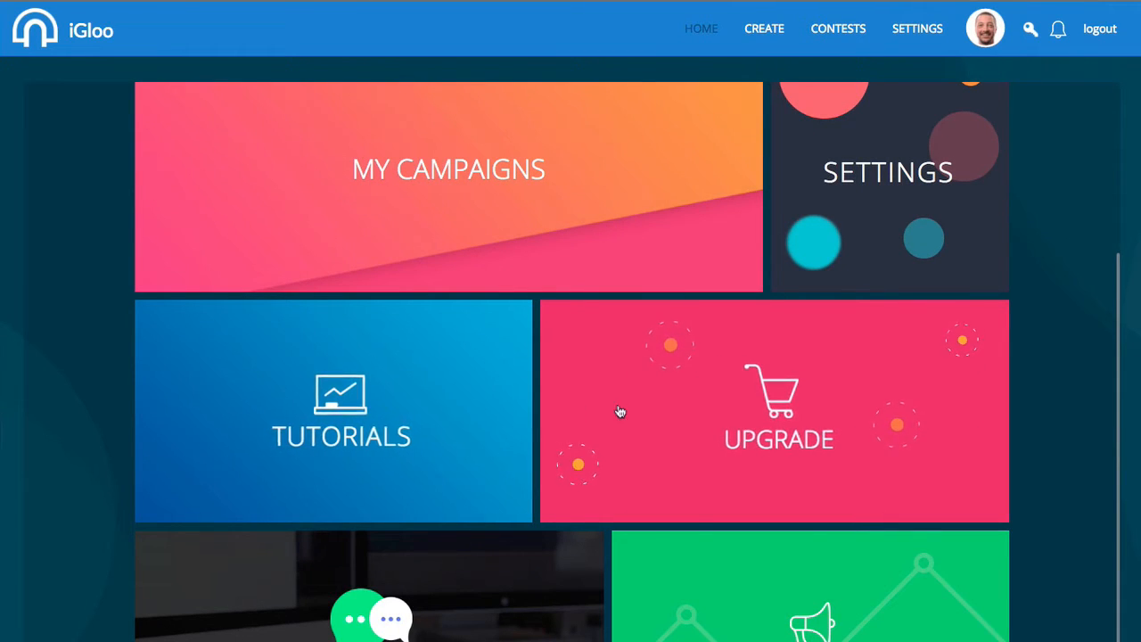
scroll(535, 405, "down", 1)
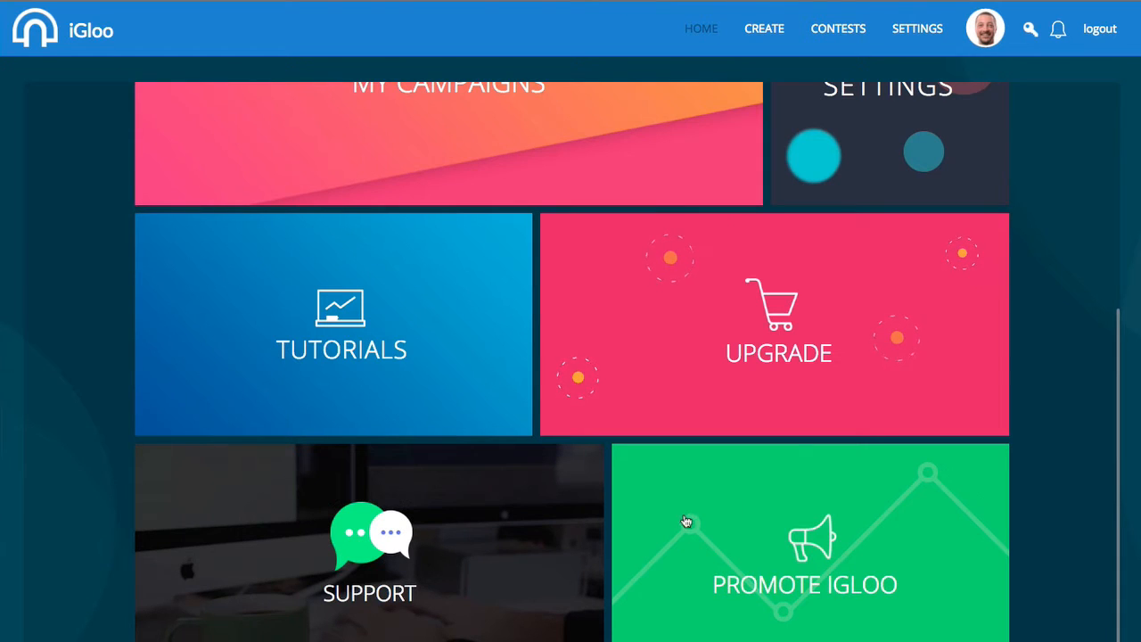
scroll(555, 369, "up", 4)
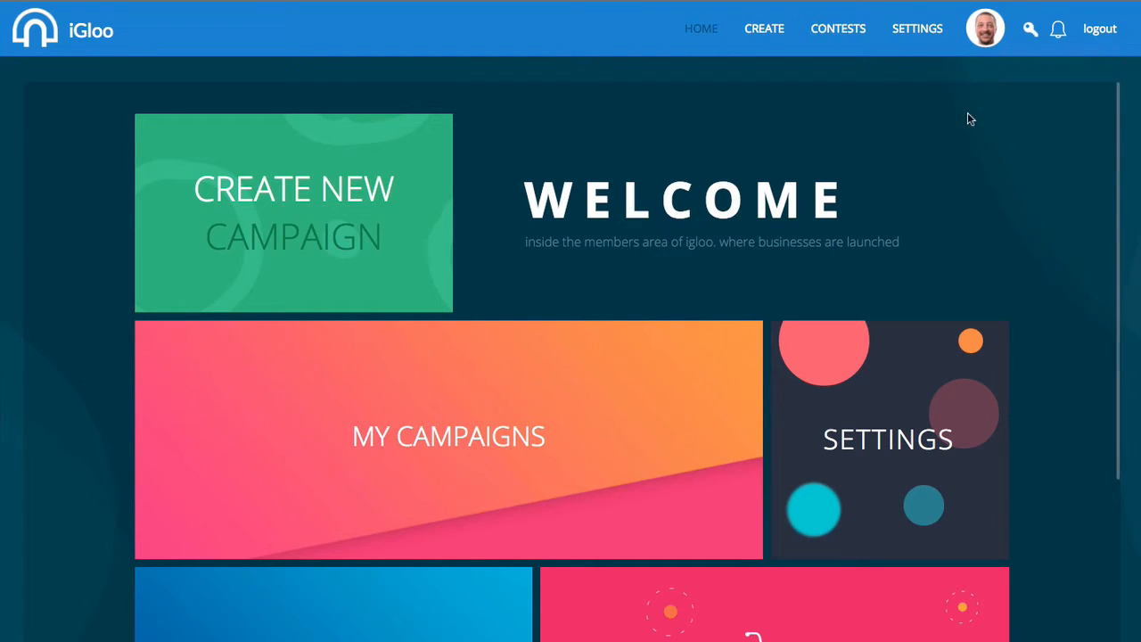
scroll(863, 140, "down", 1)
scroll(863, 140, "down", 2)
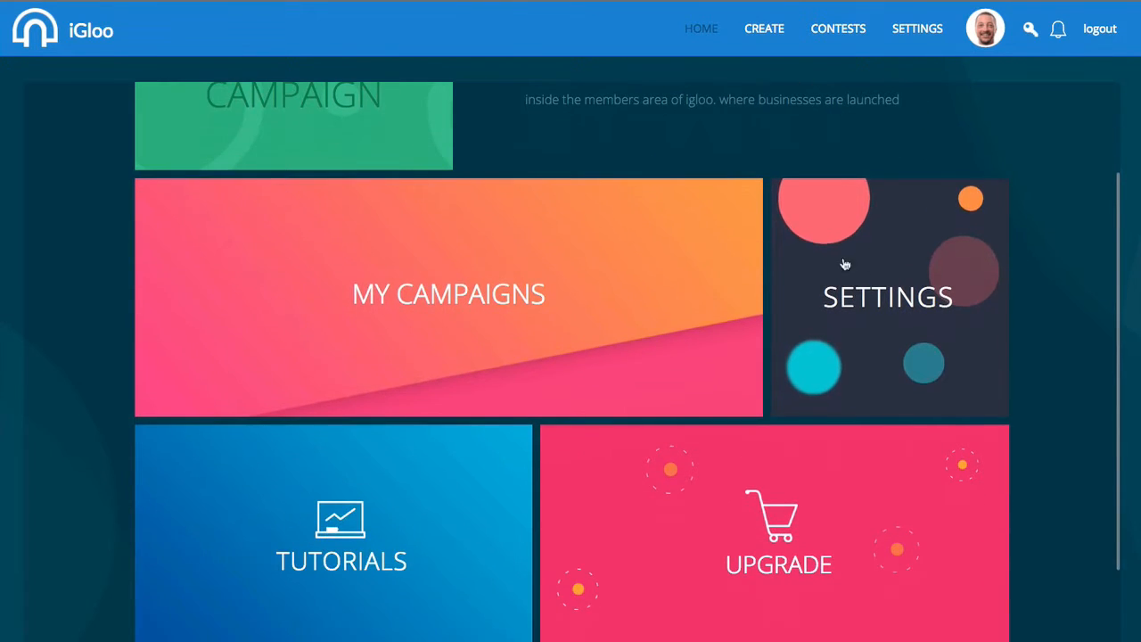
left_click(868, 282)
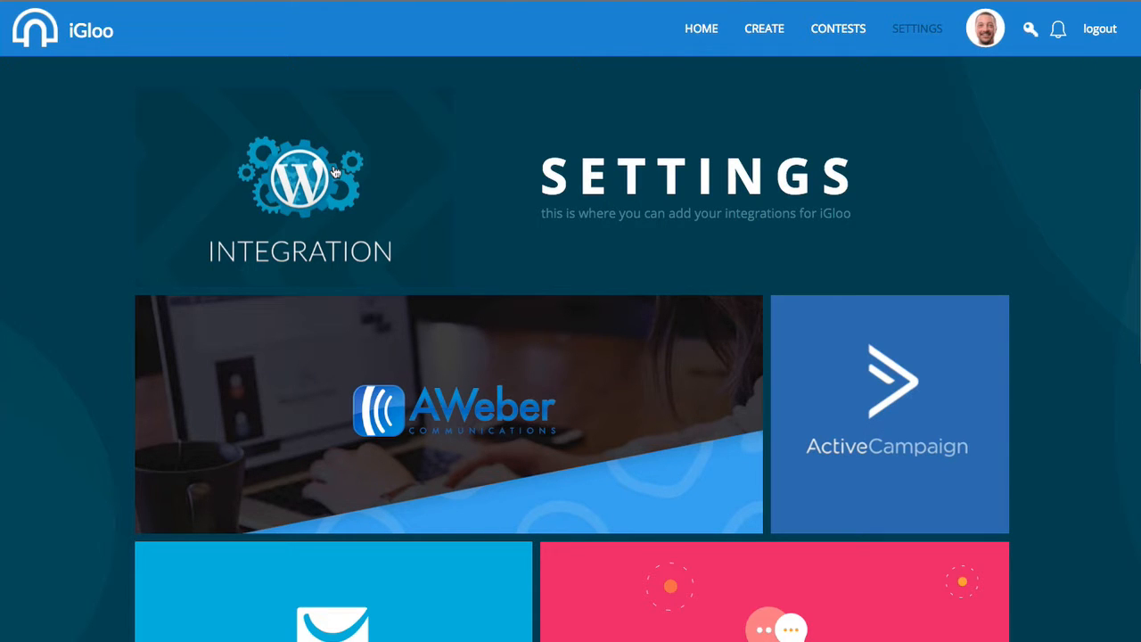
scroll(535, 205, "down", 3)
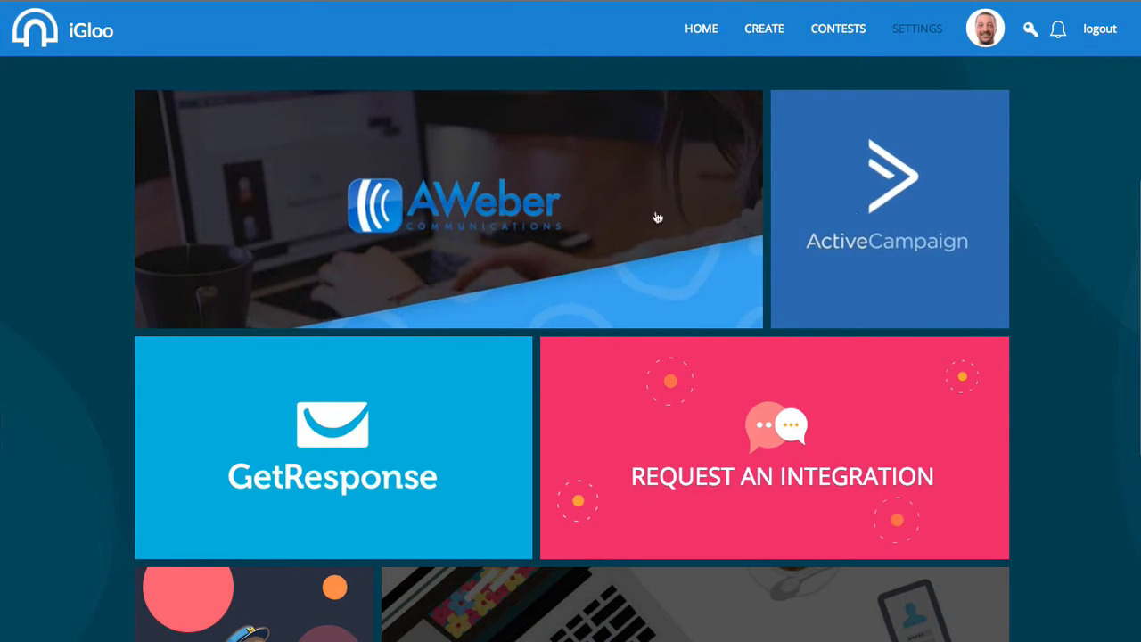
scroll(394, 430, "down", 1)
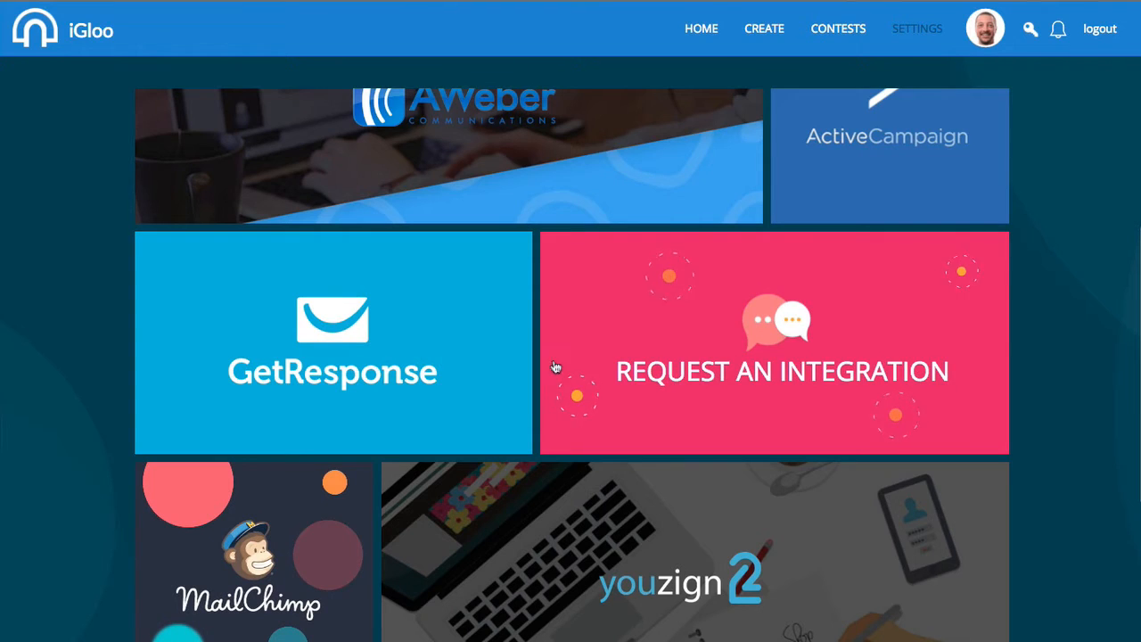
scroll(552, 366, "down", 2)
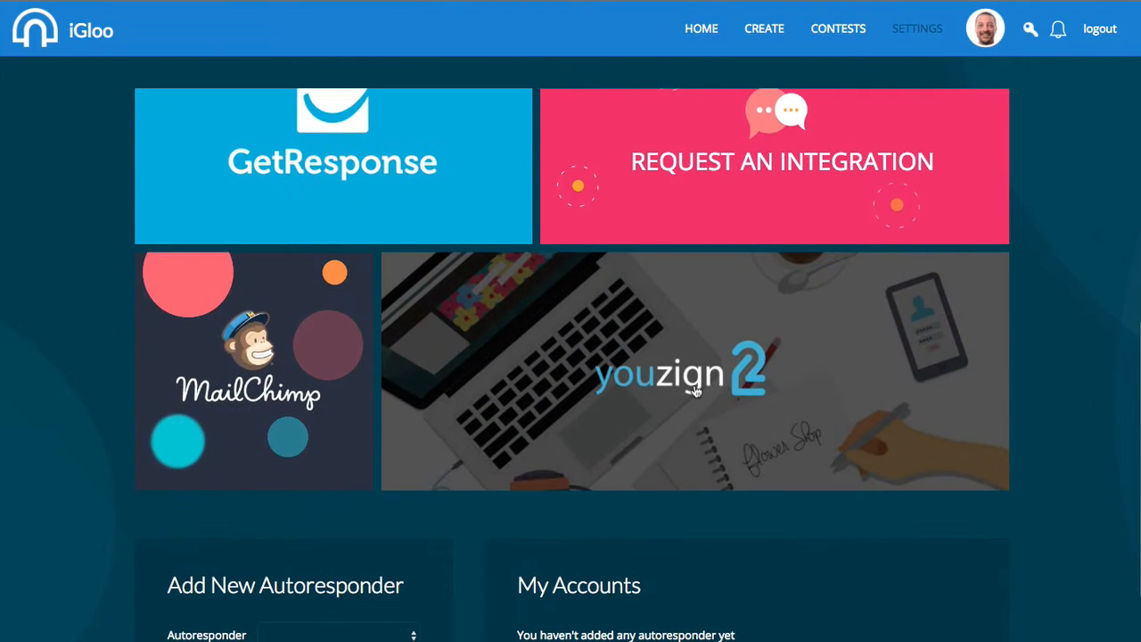
scroll(223, 490, "down", 2)
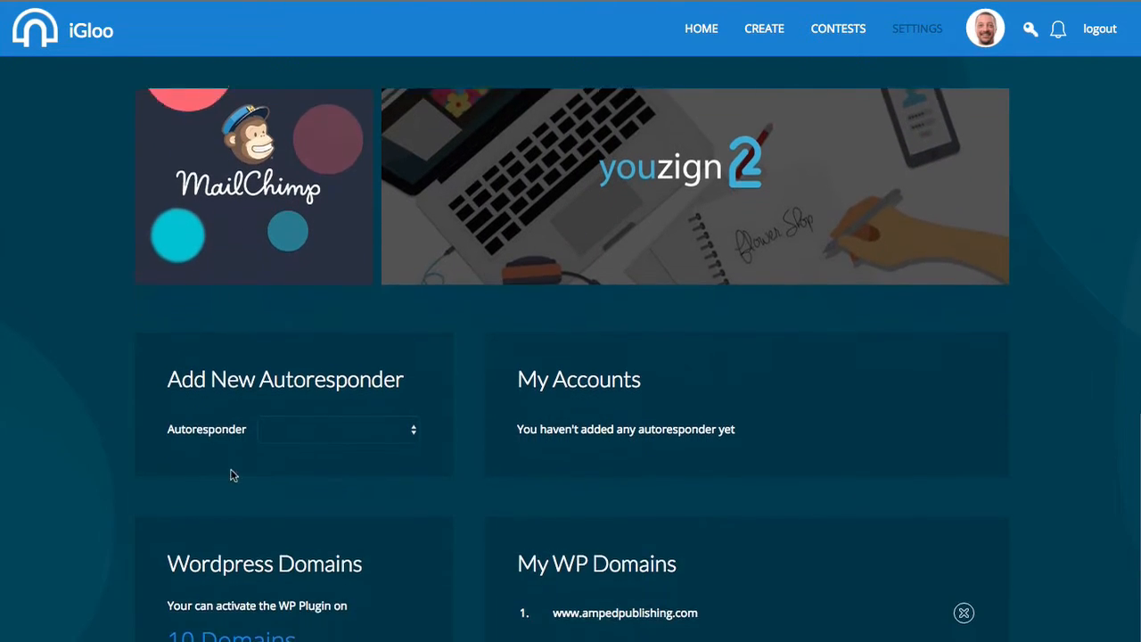
Choose Getresponse as the new autoresponder to reveal its account name and API key fields.
left_click(326, 403)
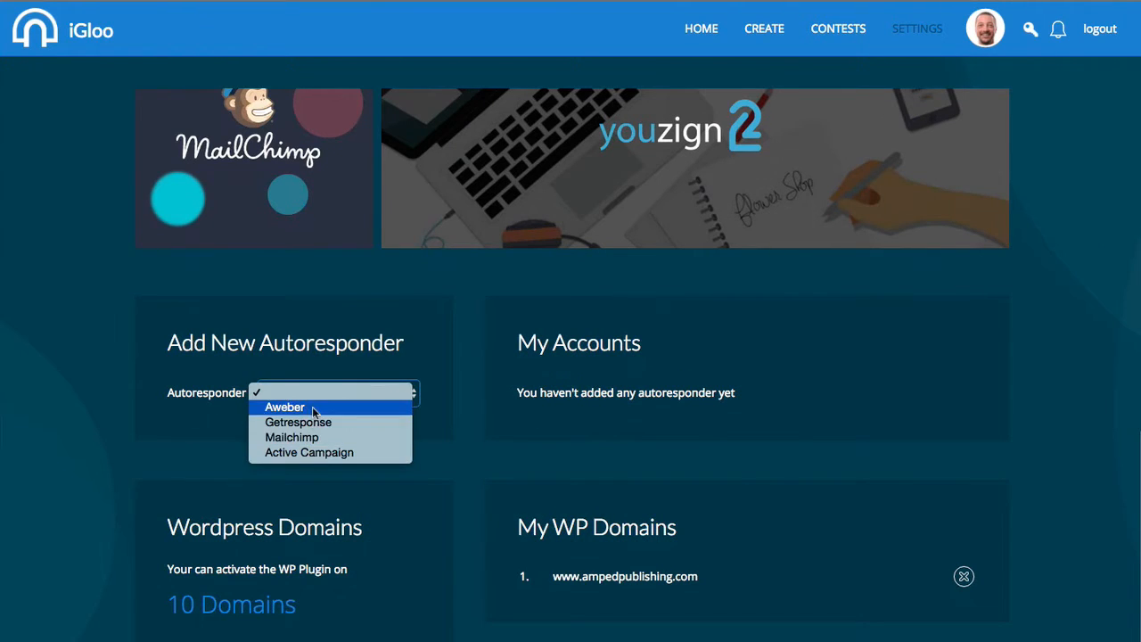
left_click(304, 424)
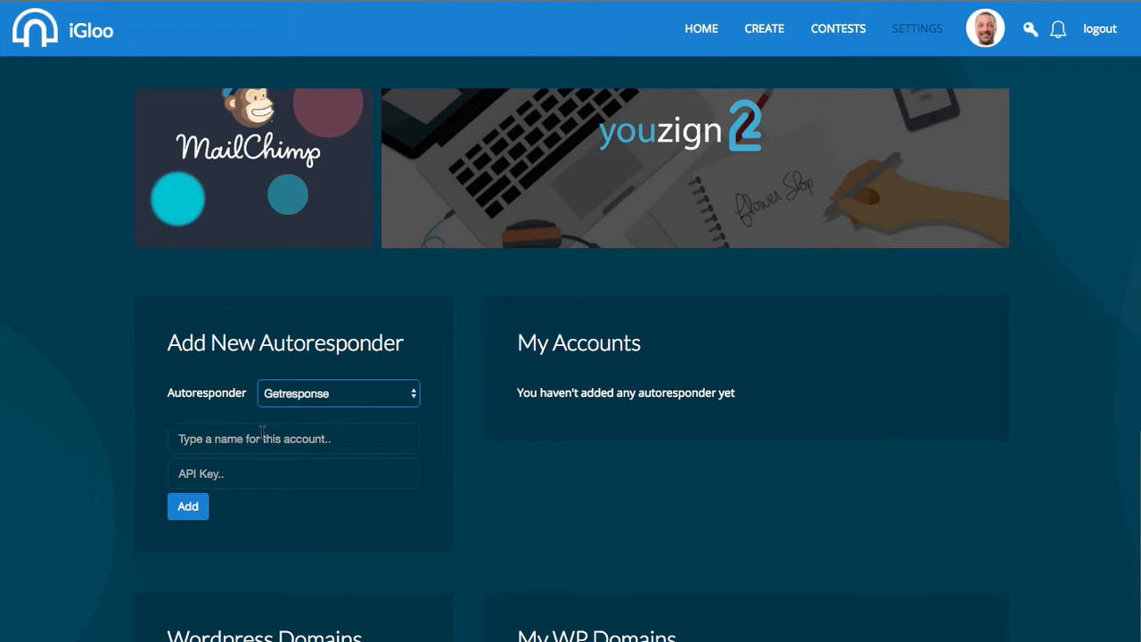
scroll(562, 425, "down", 3)
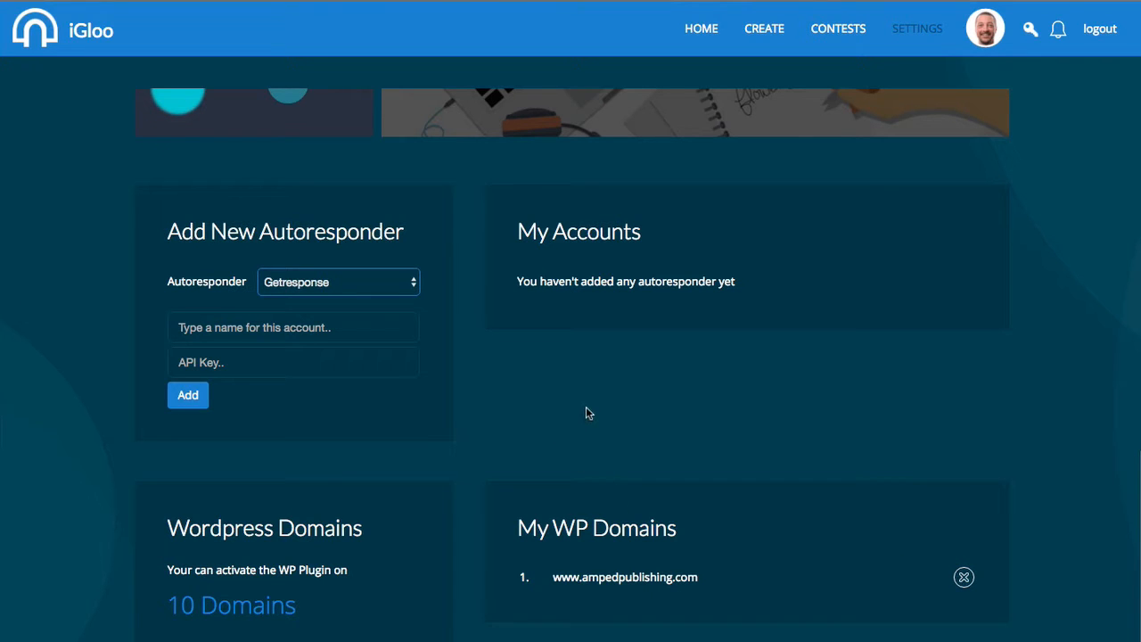
scroll(588, 413, "up", 6)
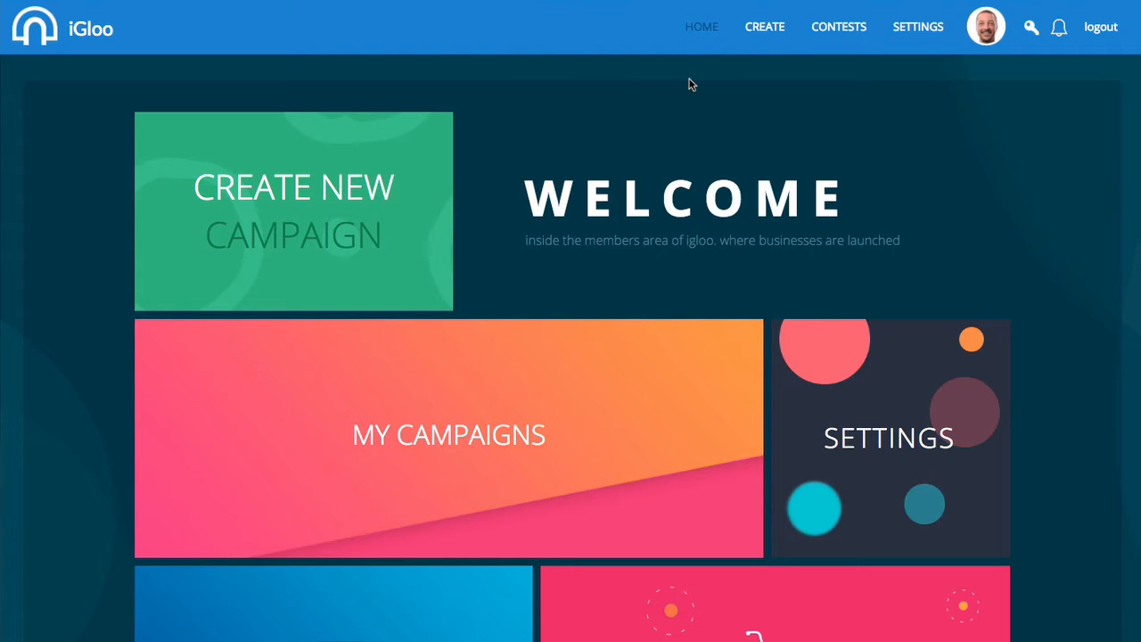
Open Contests and review My Contest's colours, 2016-06-16 end date and share text.
left_click(839, 29)
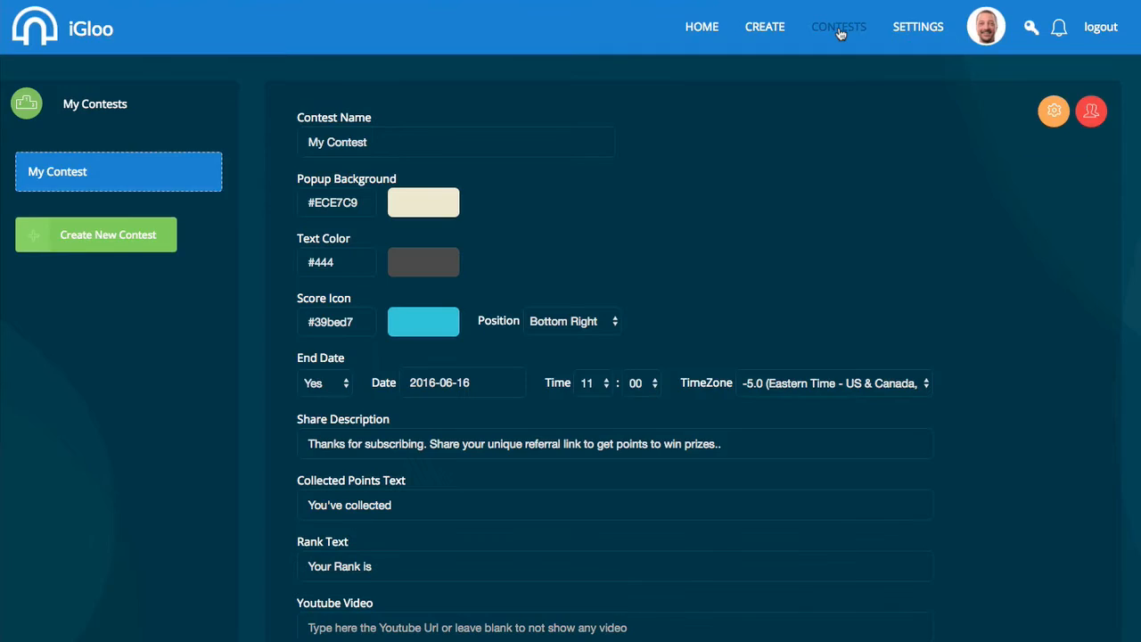
mouse_move(134, 177)
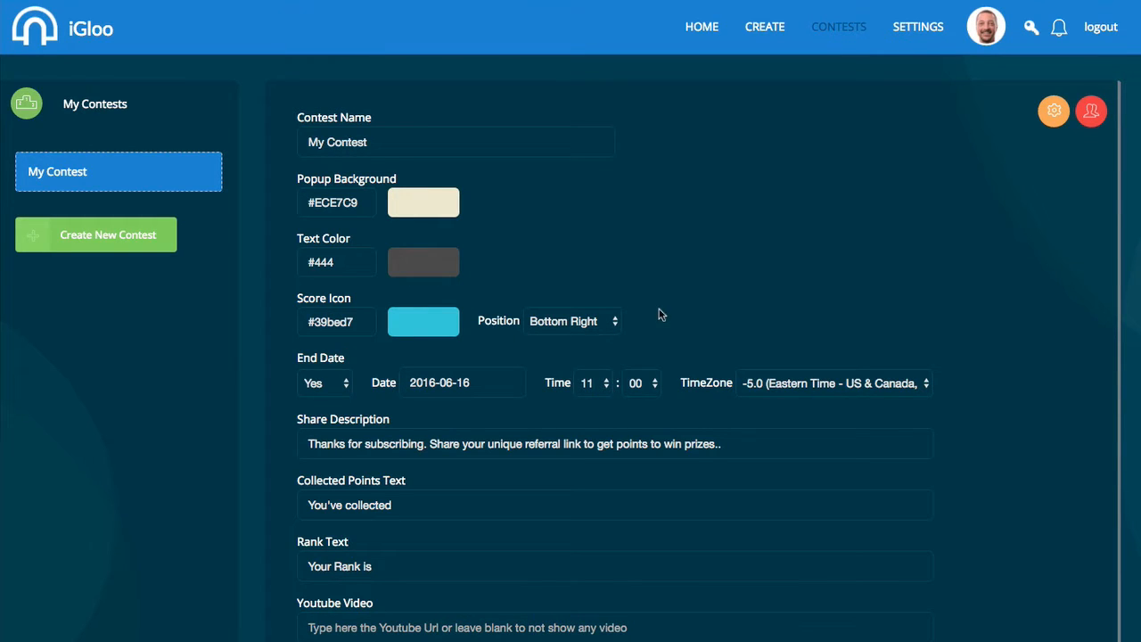
scroll(664, 312, "down", 1)
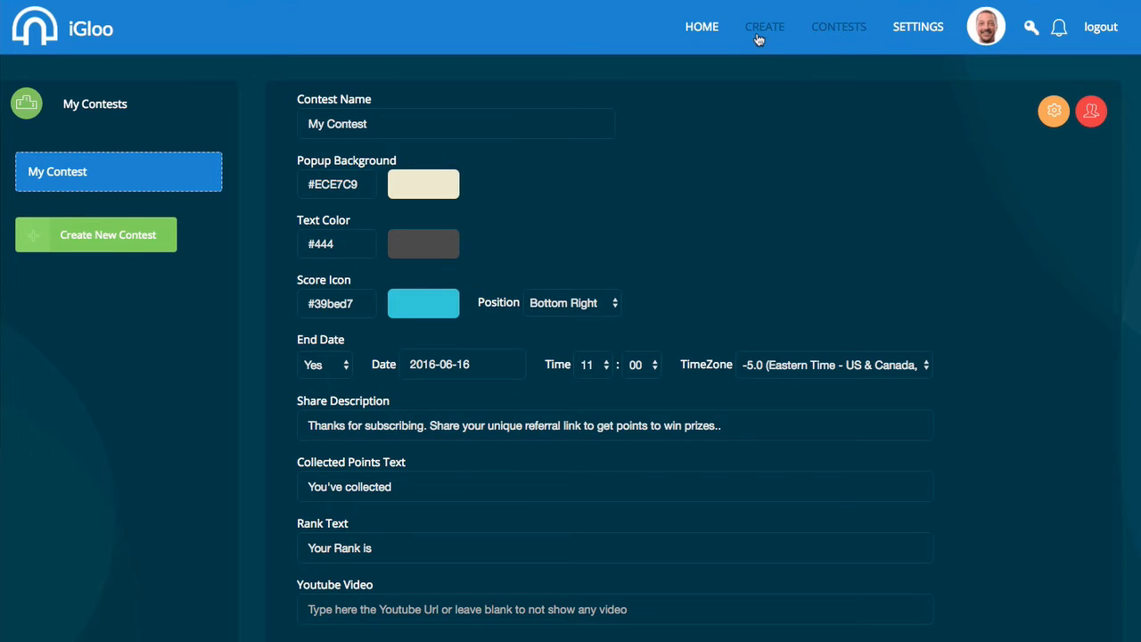
From the home page, open the Demo campaign's Blank Test page in the page builder.
left_click(713, 29)
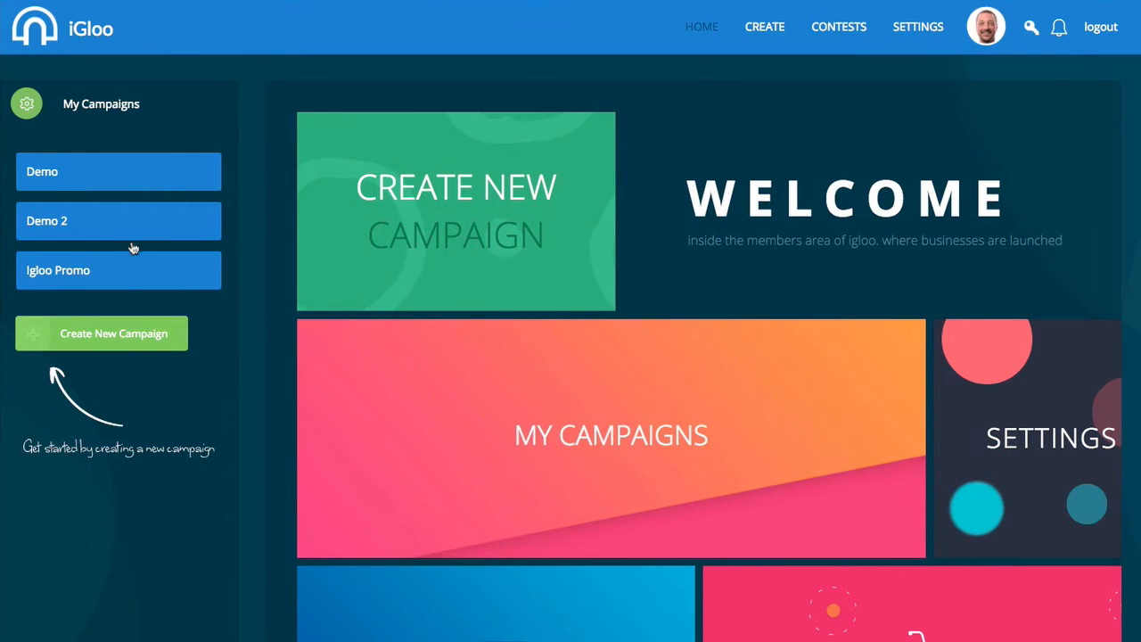
left_click(97, 175)
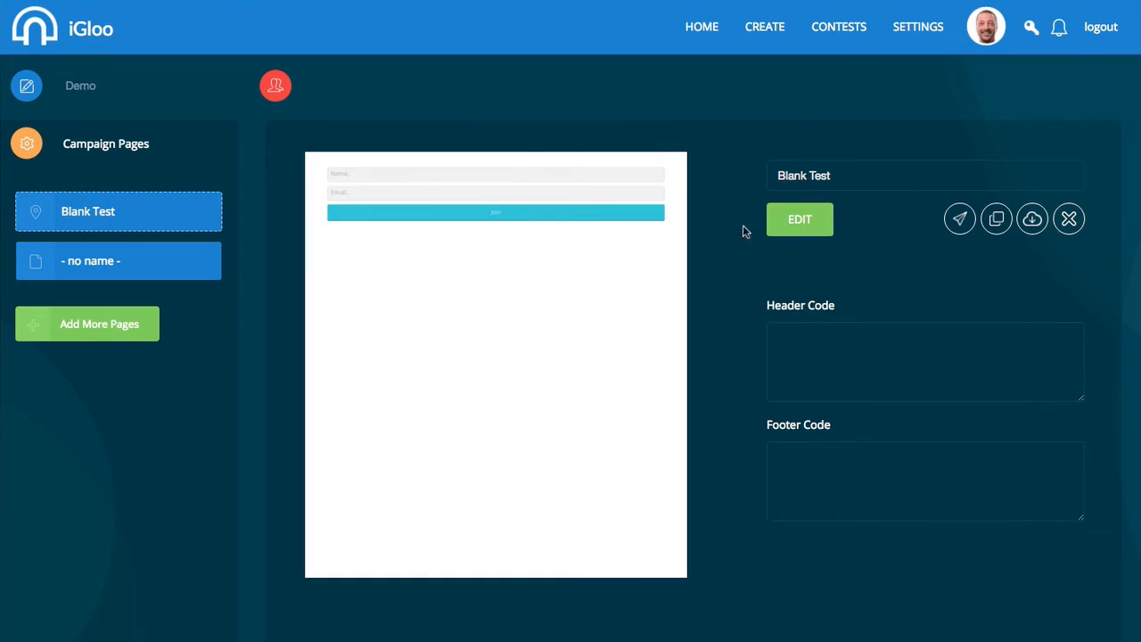
left_click(807, 227)
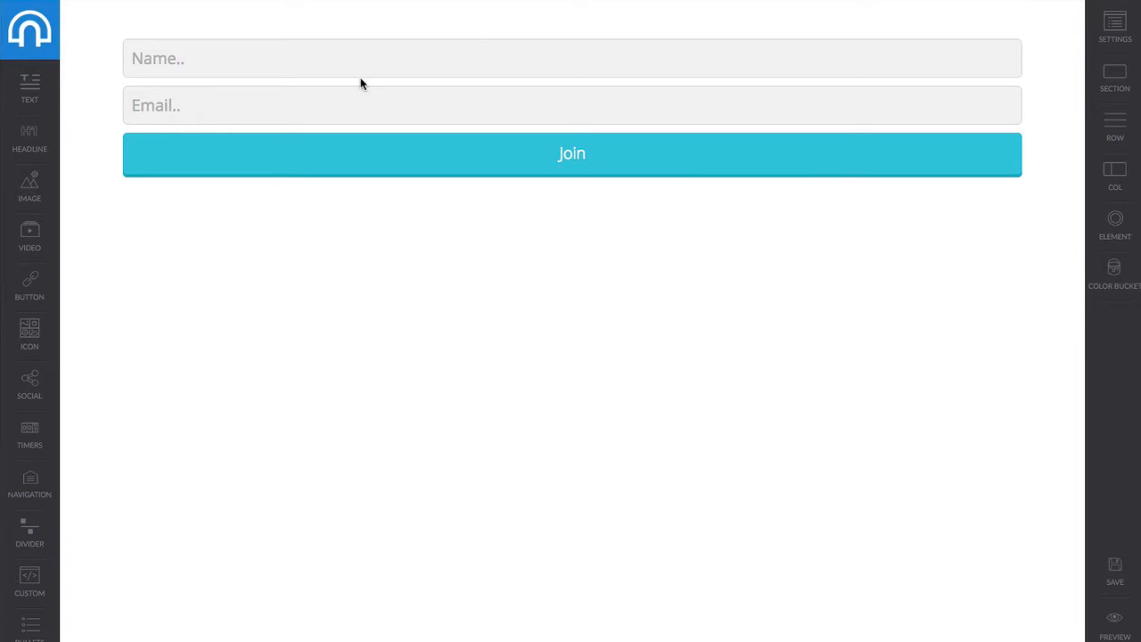
Inspect the signup form's settings: connected to My Contest, no redirect, iGloo autoresponder.
left_click(234, 36)
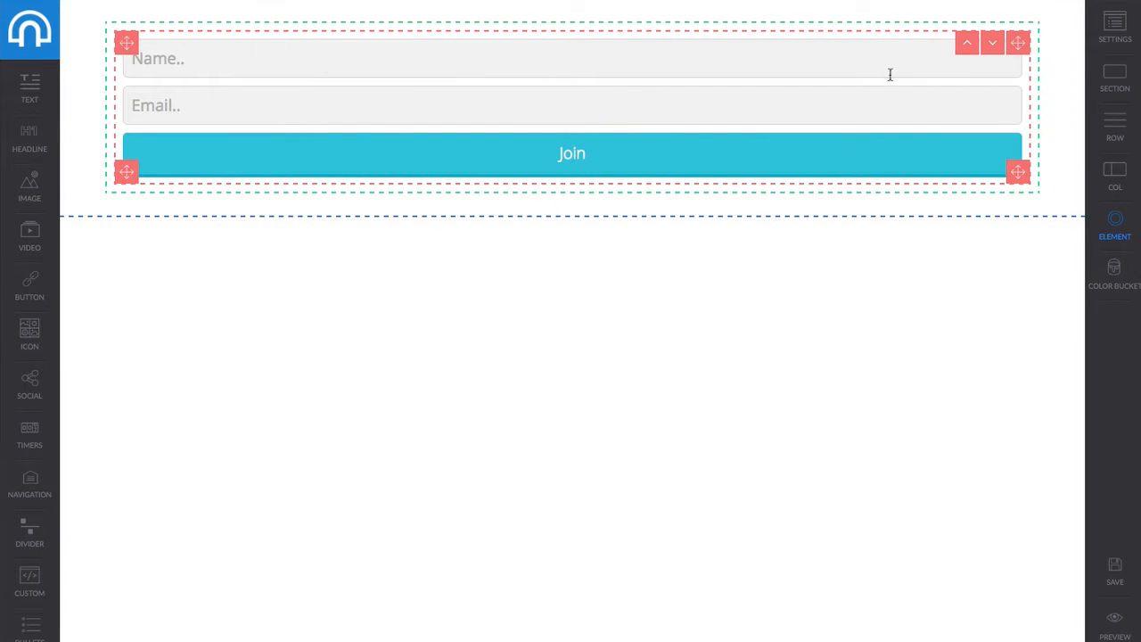
left_click(932, 93)
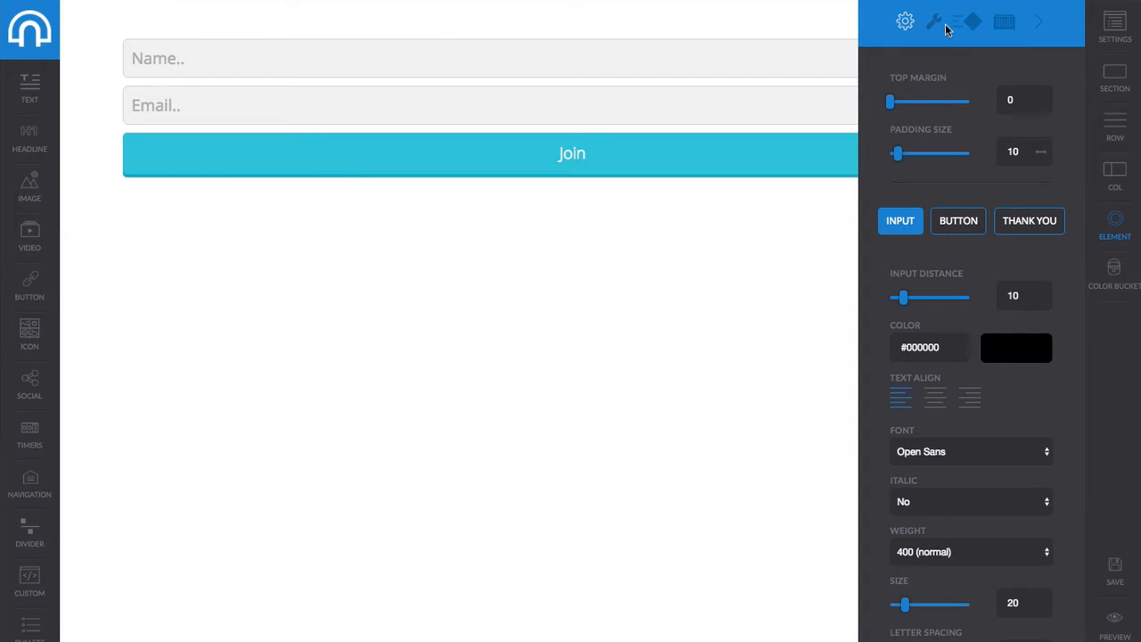
left_click(934, 23)
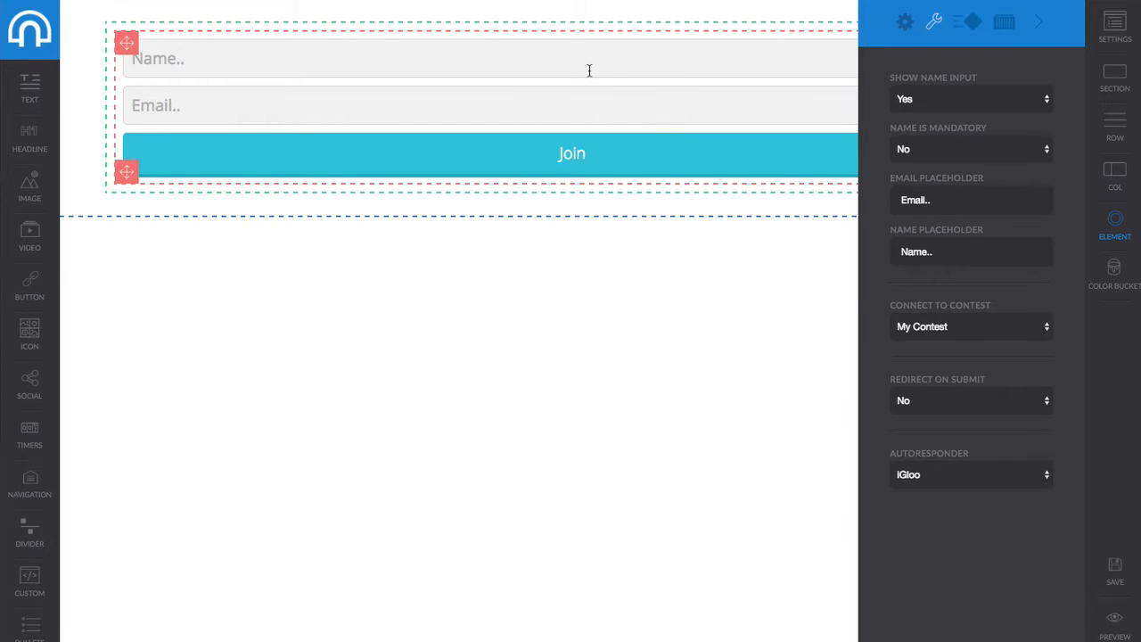
left_click(905, 25)
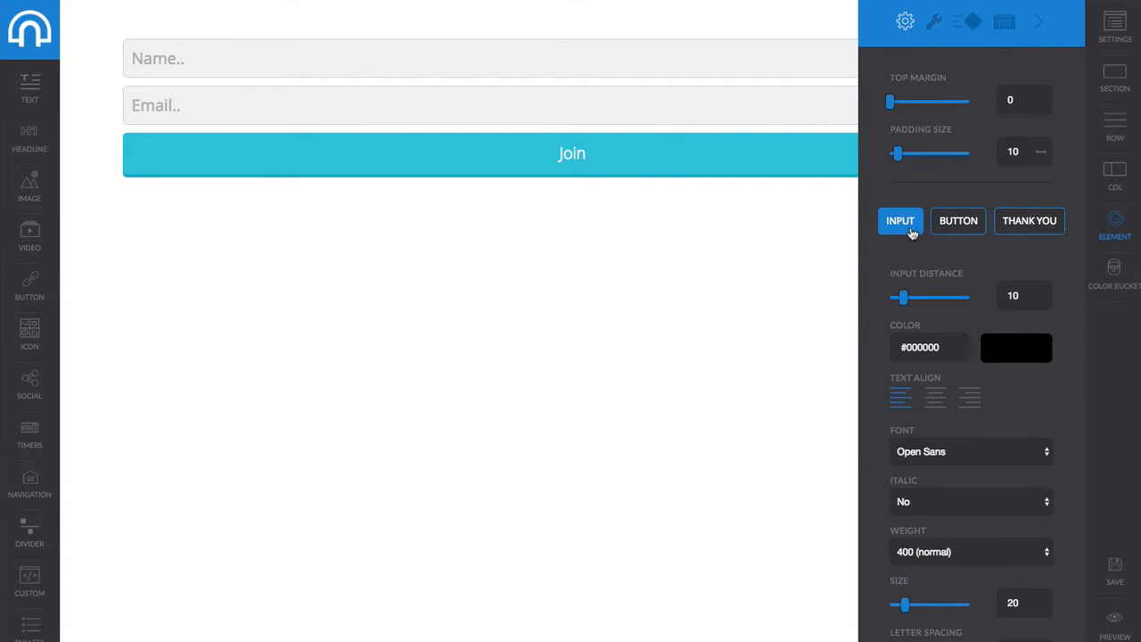
Change the signup button label from 'Join' to 'Register Now'.
double_click(577, 153)
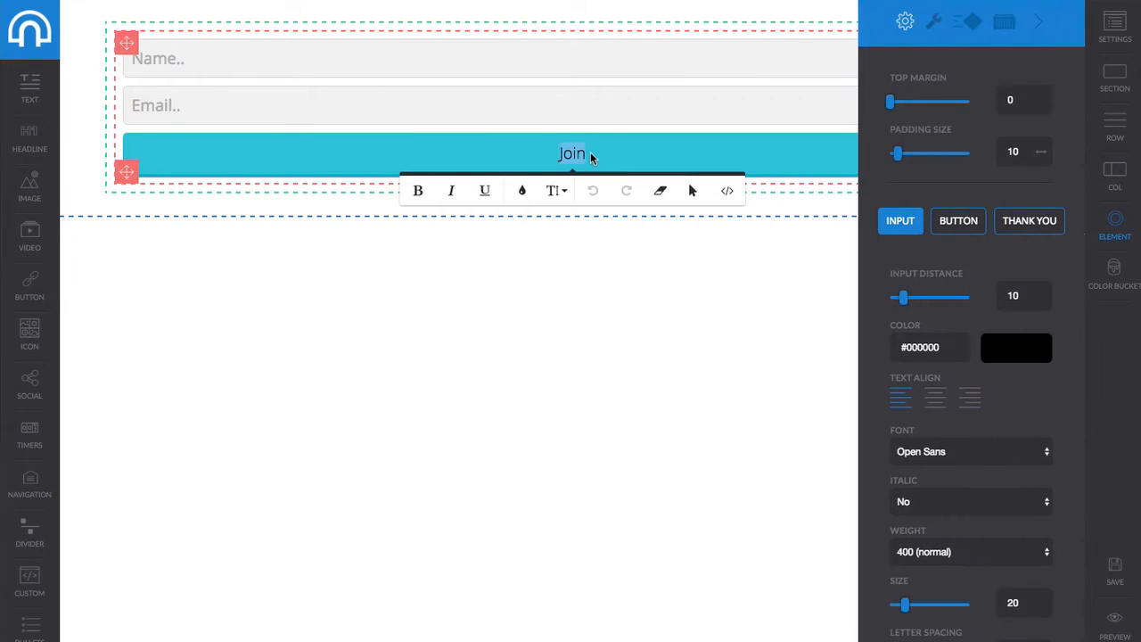
left_click(577, 155)
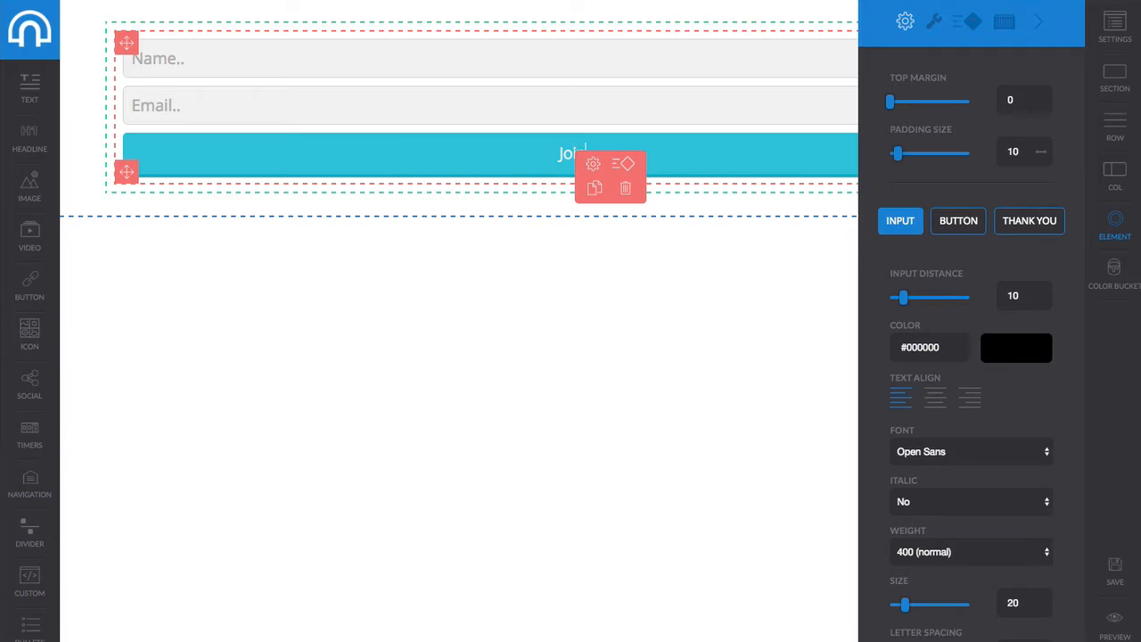
key("BackSpace")
key("BackSpace")
key("BackSpace")
key("BackSpace")
type("Register Now")
left_click(737, 162)
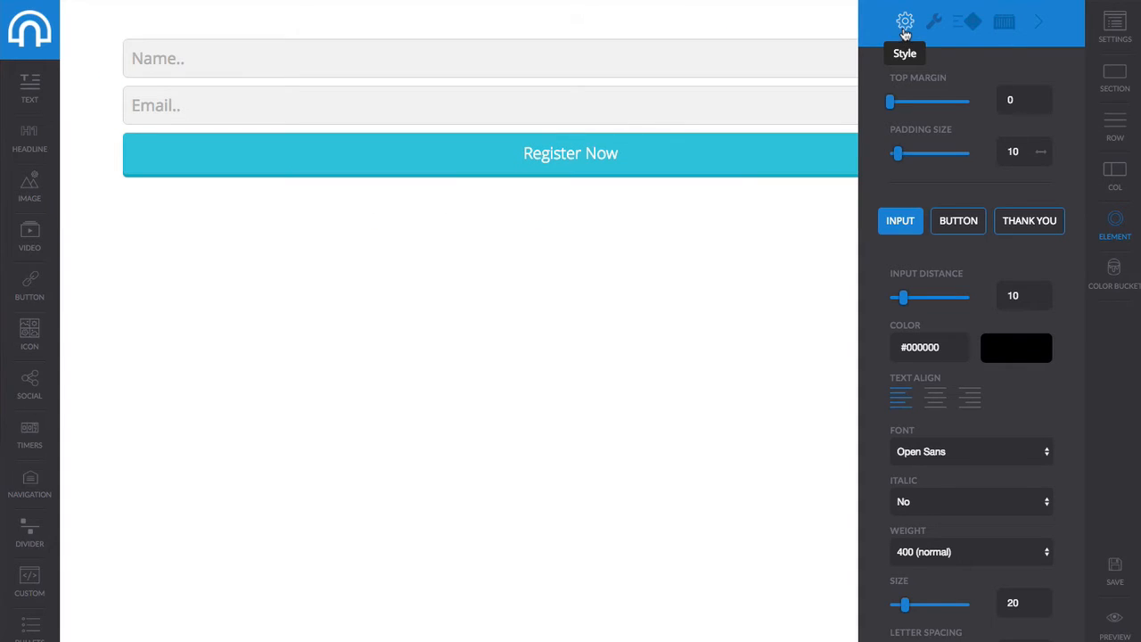
Review the Button and Thank You styles, save the page, and switch back to the form fields.
left_click(956, 225)
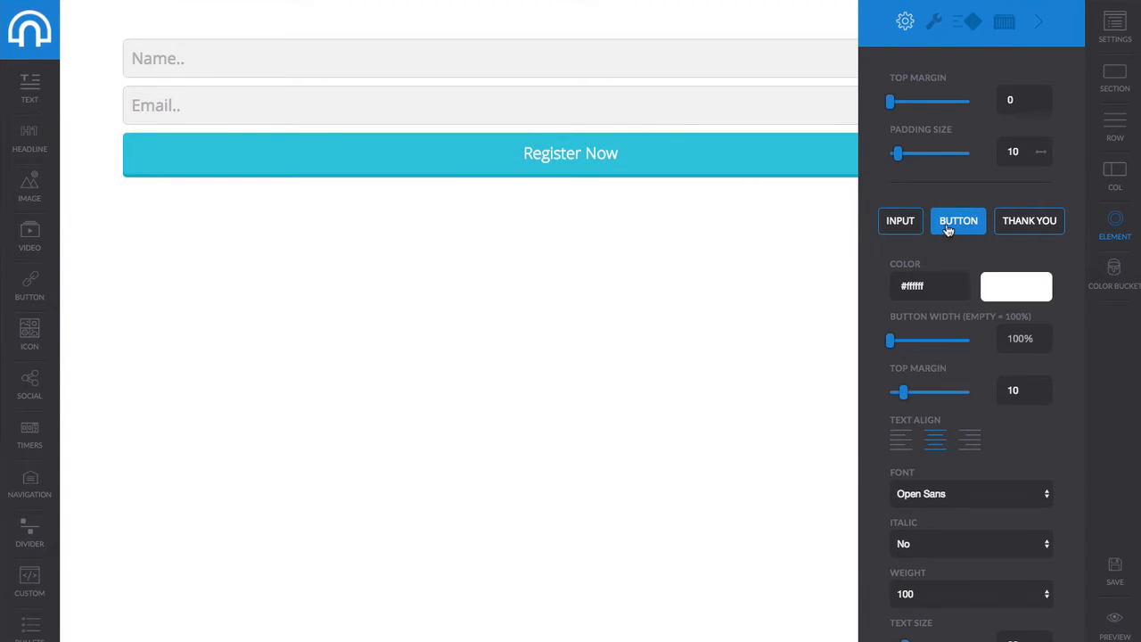
left_click(909, 231)
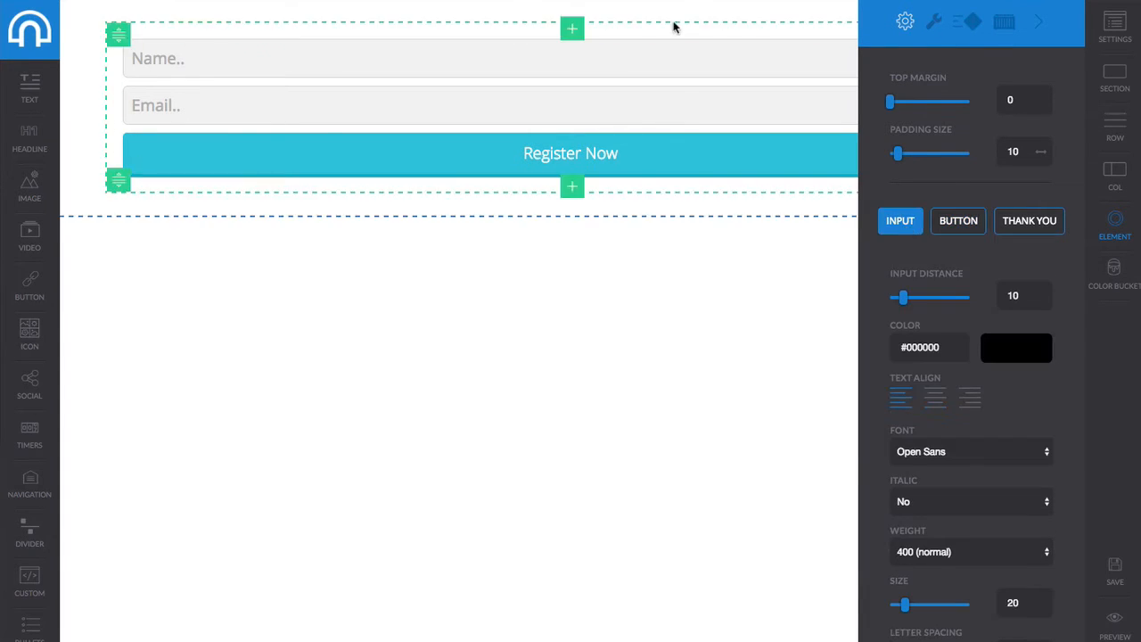
left_click(1021, 224)
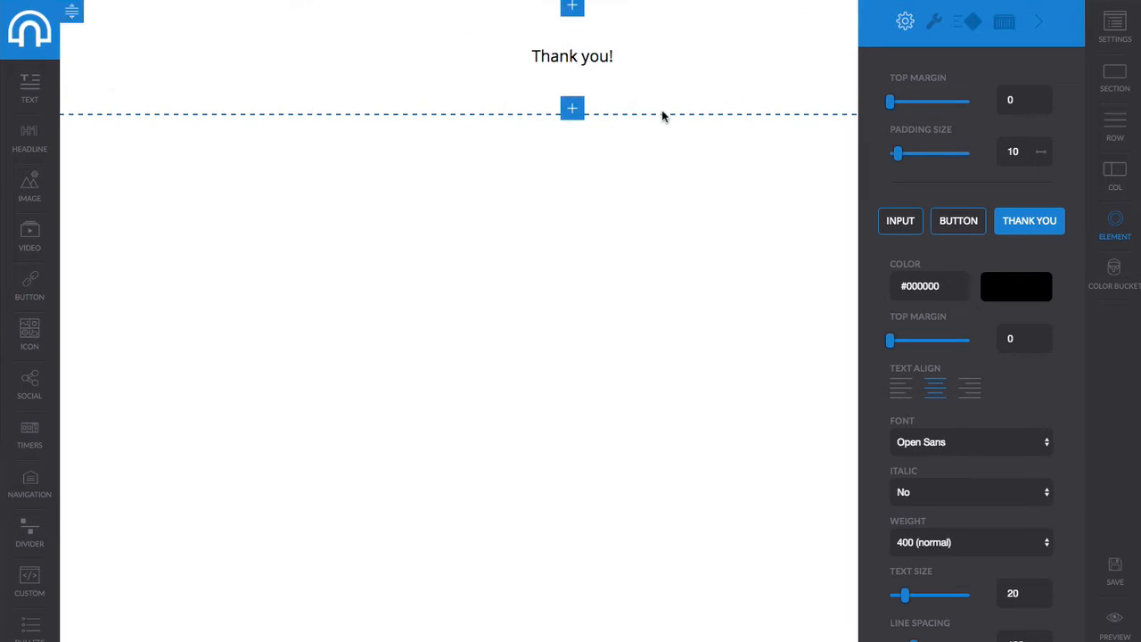
left_click(1108, 570)
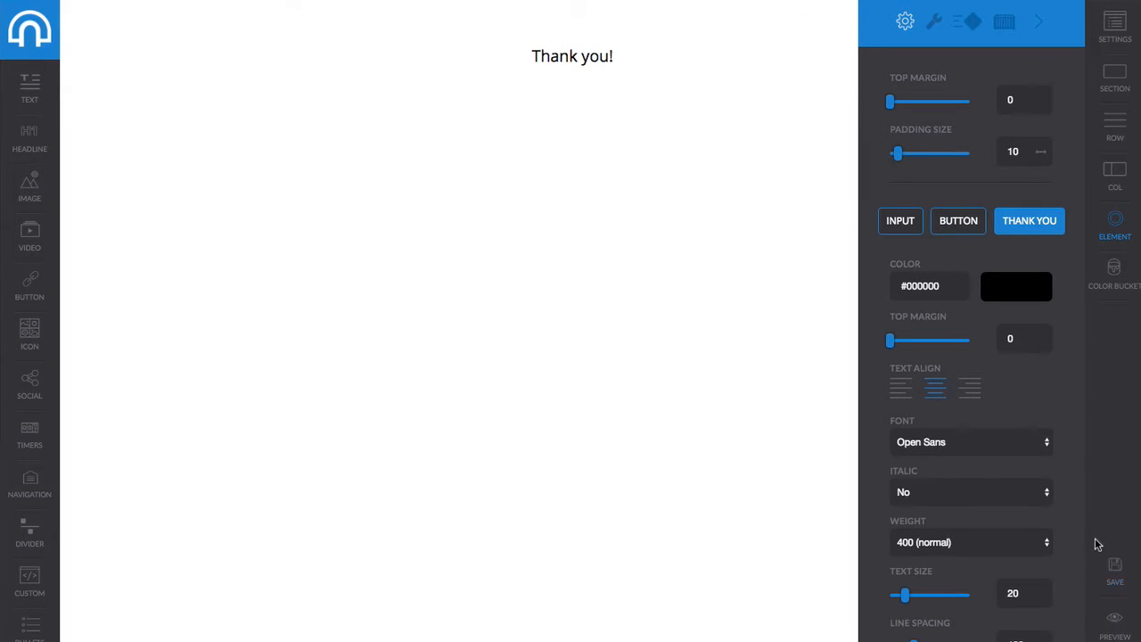
left_click(898, 223)
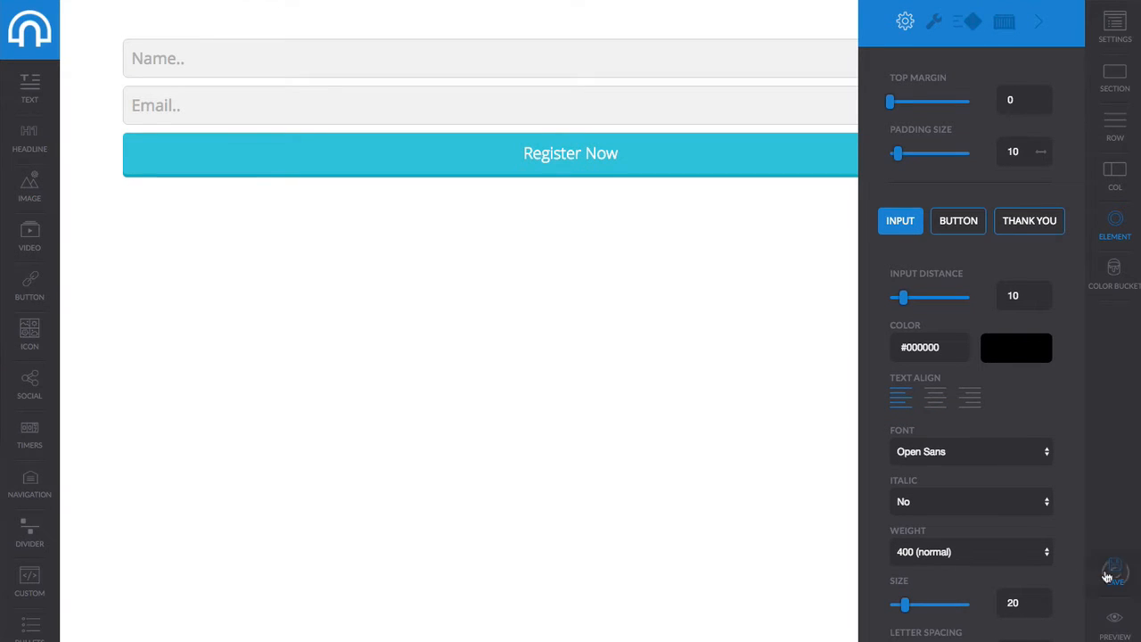
Preview the page and submit a test registration with a name and e-mail address.
left_click(1115, 625)
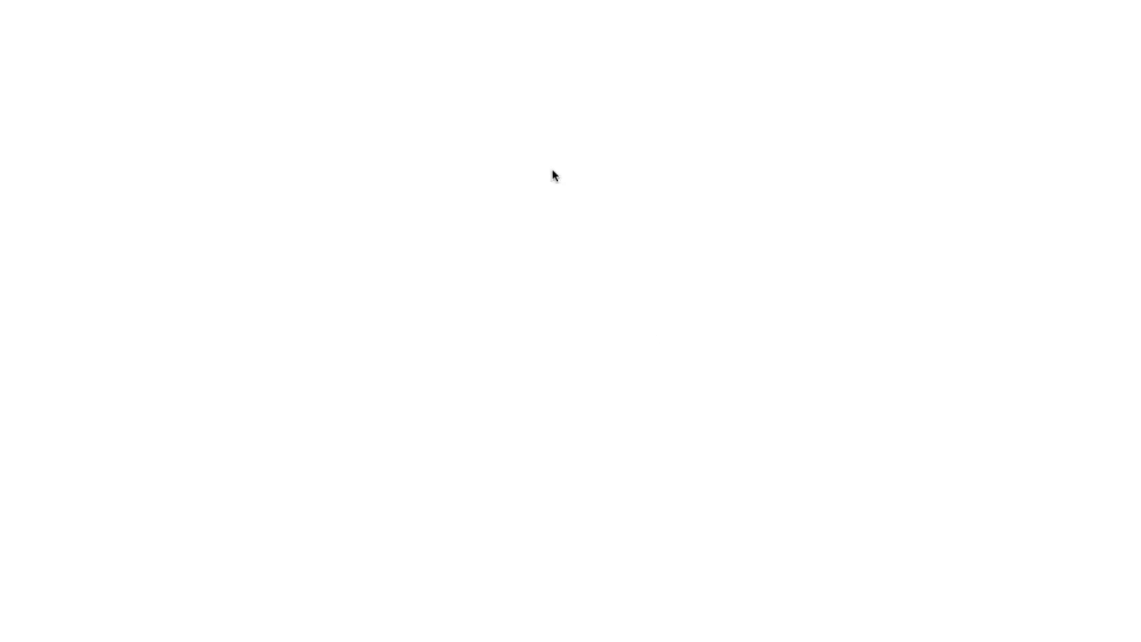
left_click(294, 61)
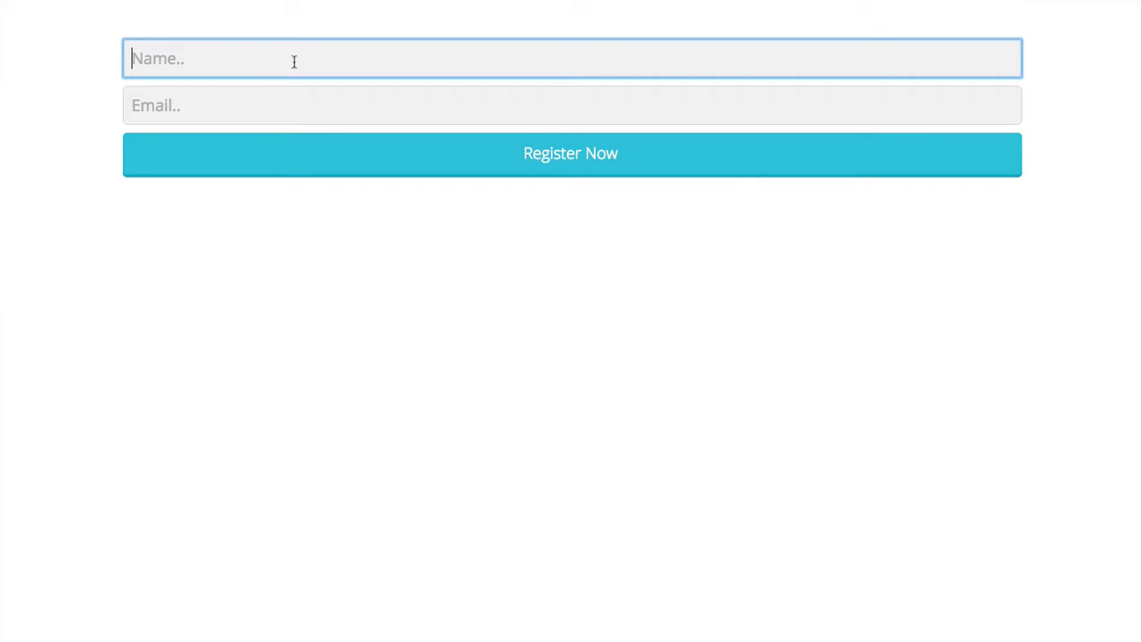
type("Keith")
key("Tab")
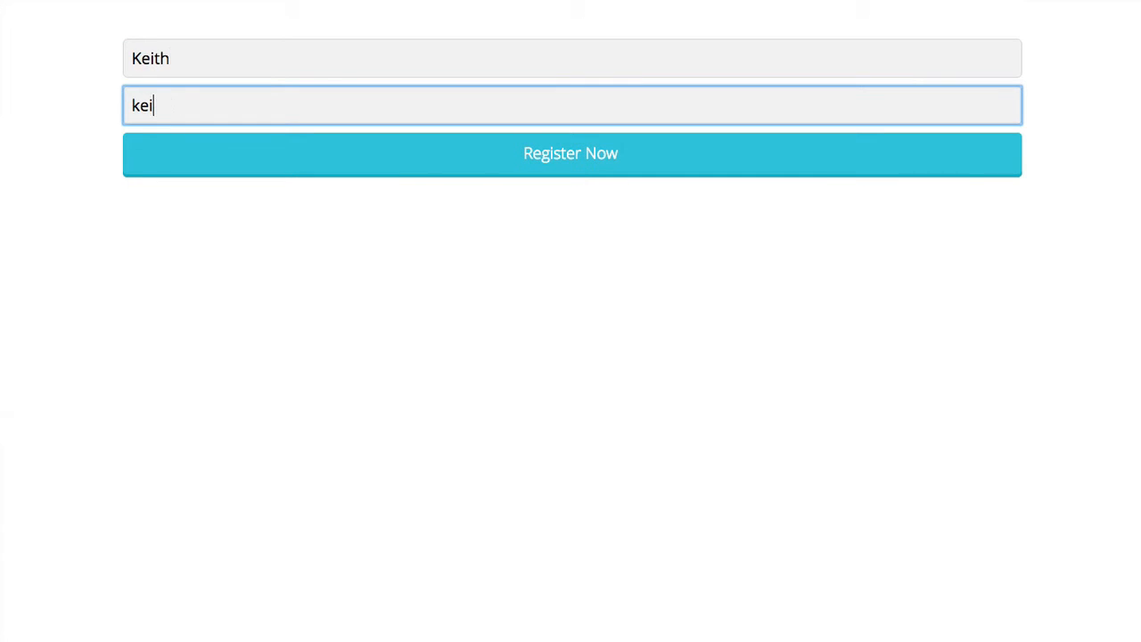
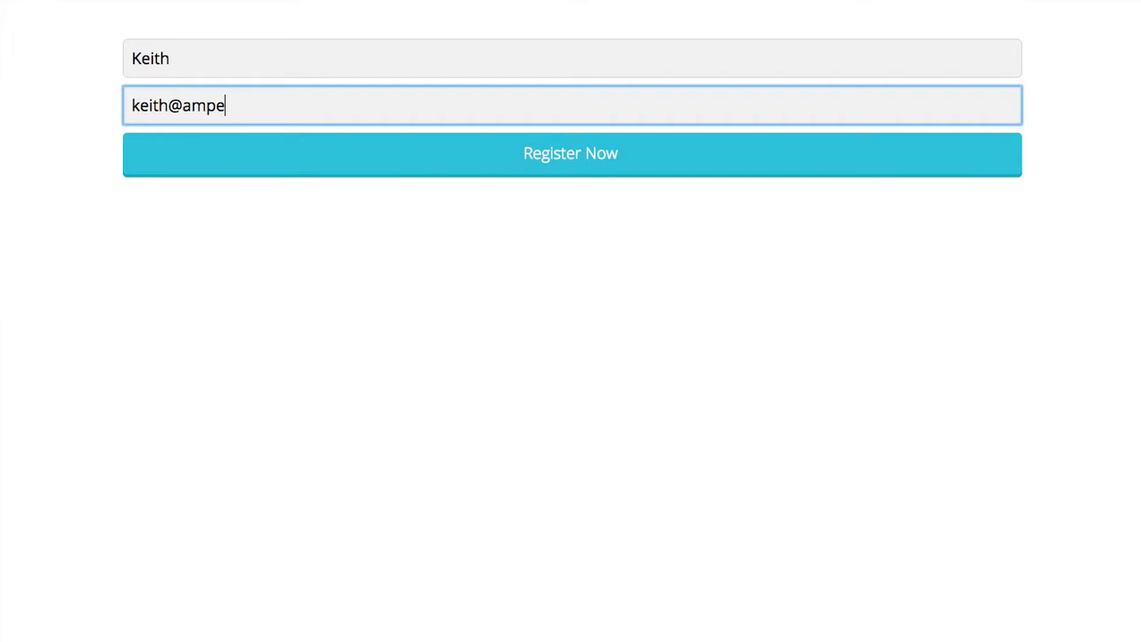
left_click(590, 154)
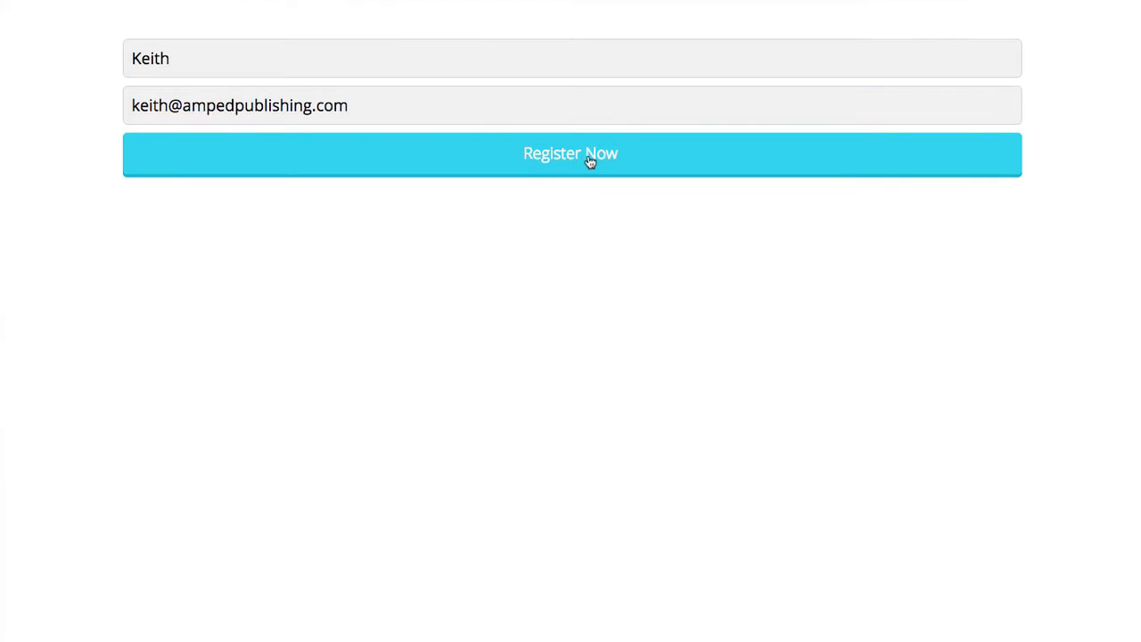
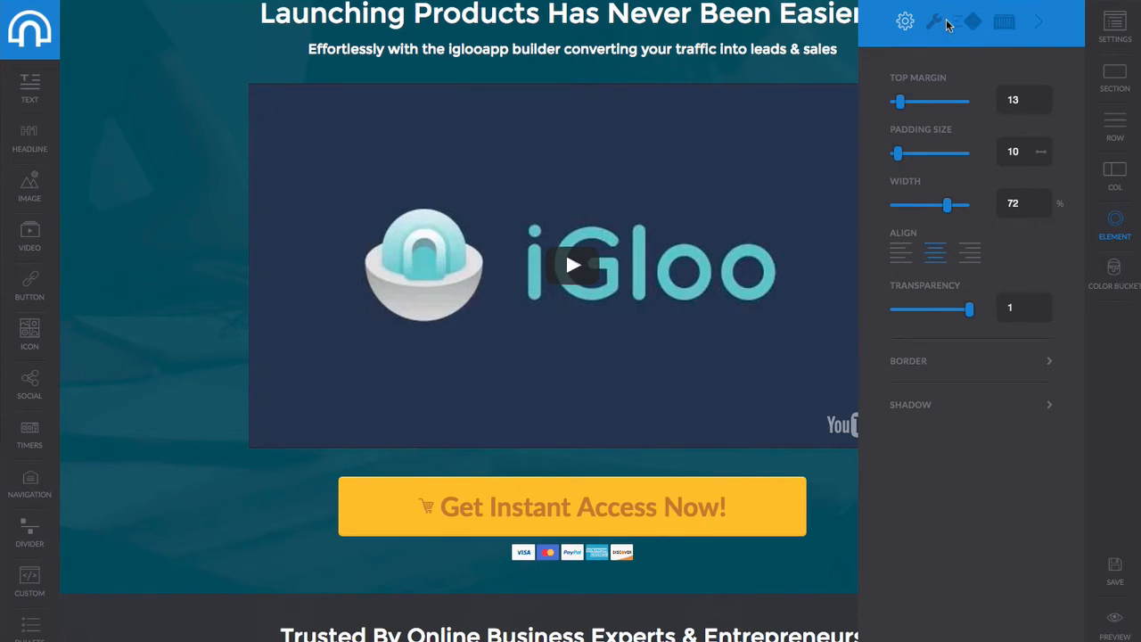
Show the hero video's Animations settings: no enter effect, duration 2, delay 0.
left_click(967, 29)
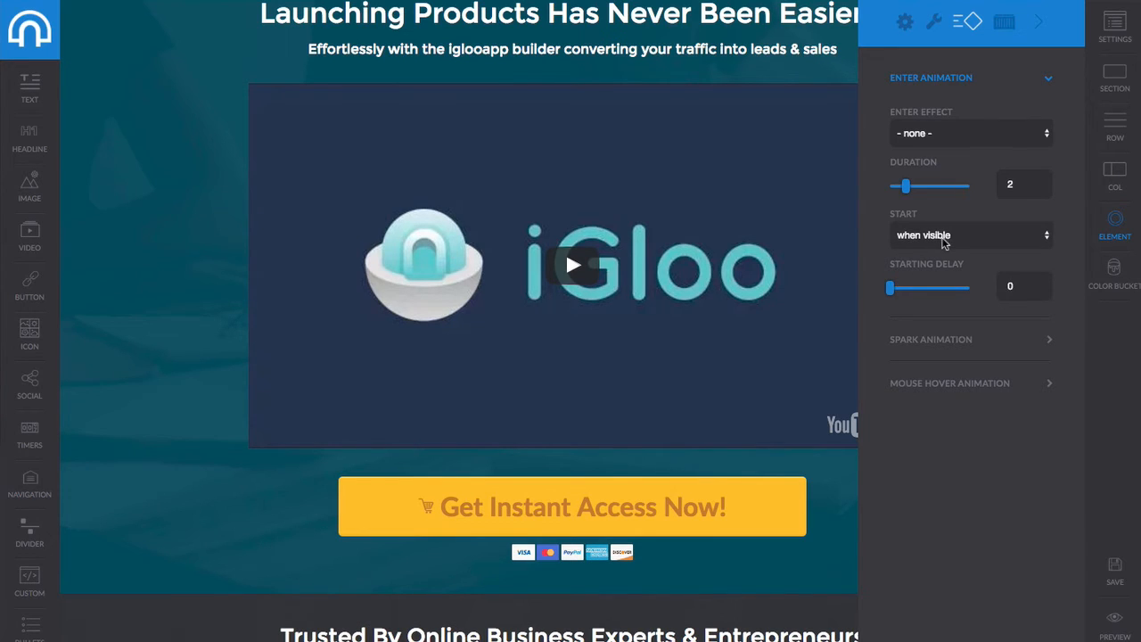
left_click(943, 241)
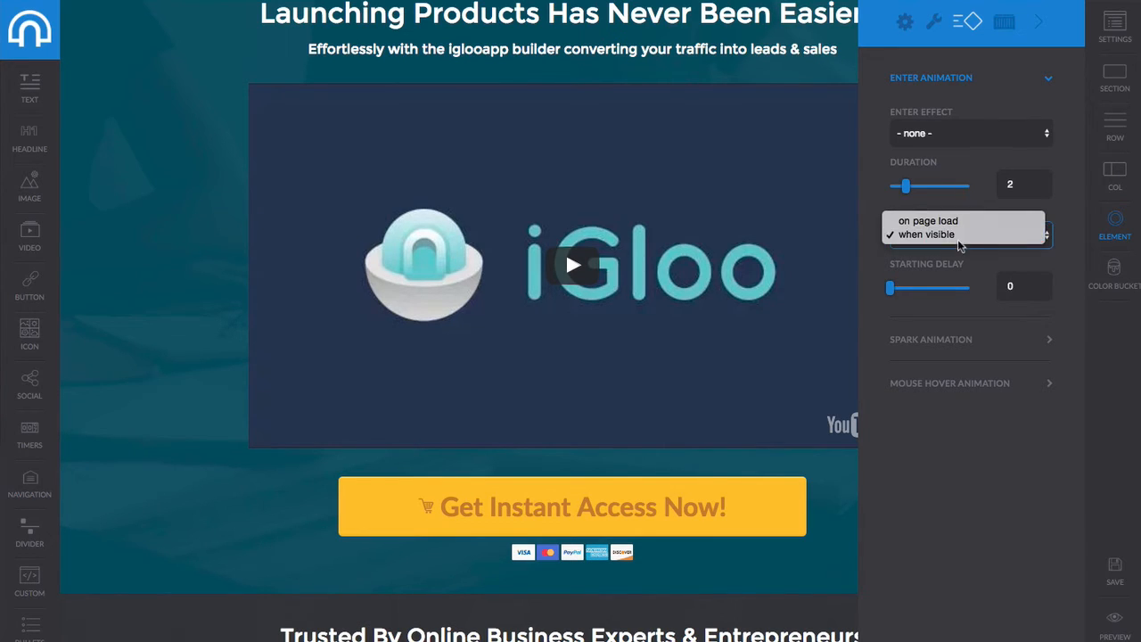
left_click(950, 237)
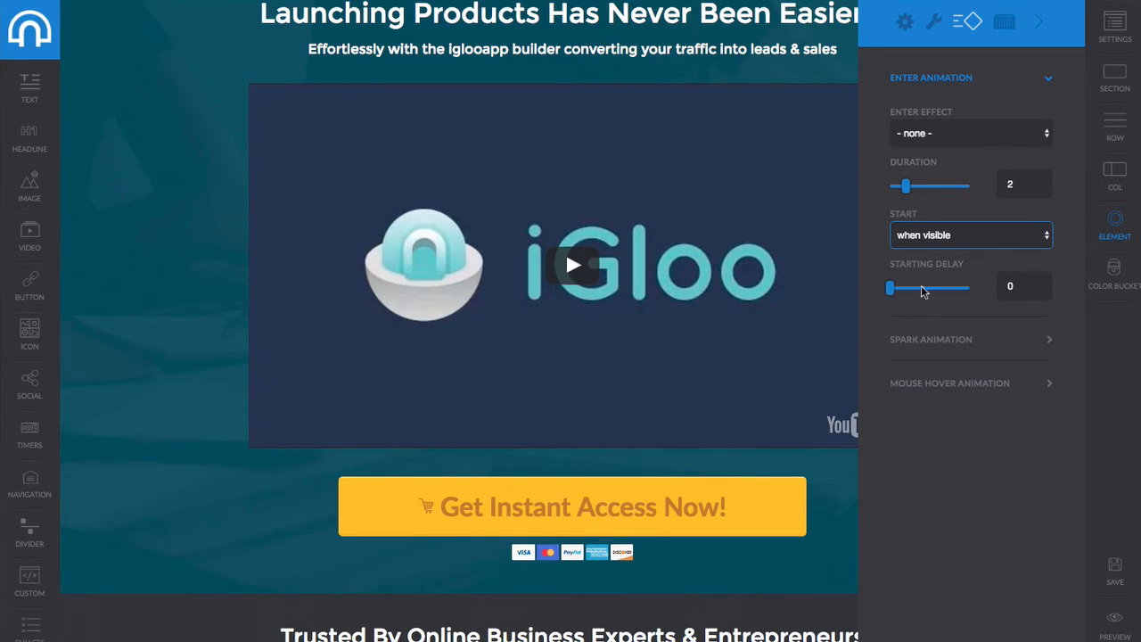
left_click(949, 136)
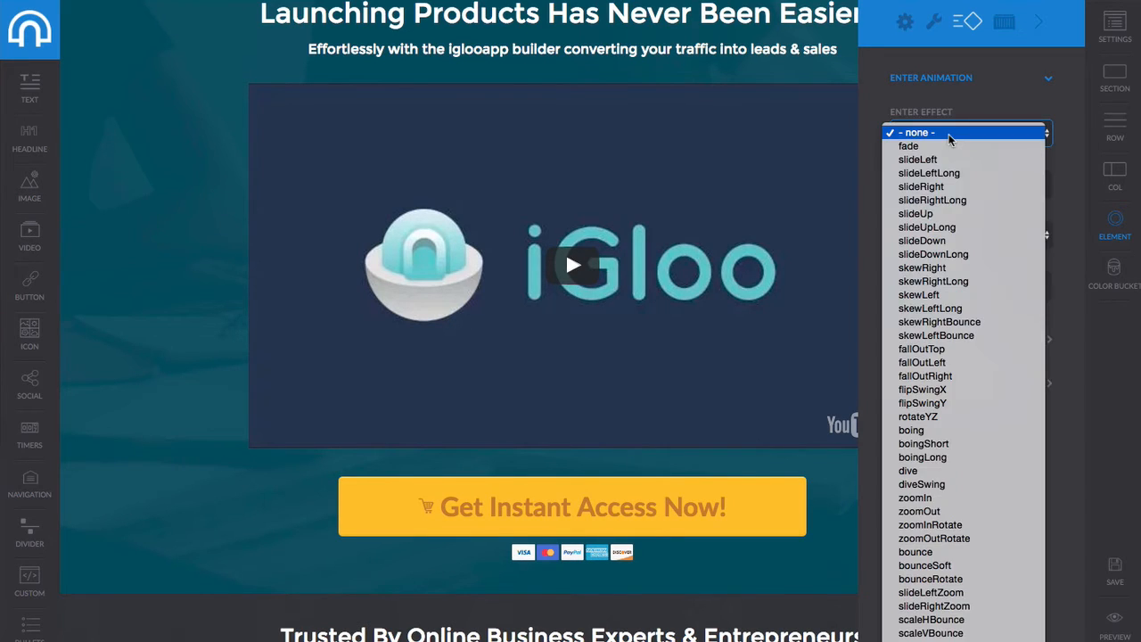
left_click(950, 134)
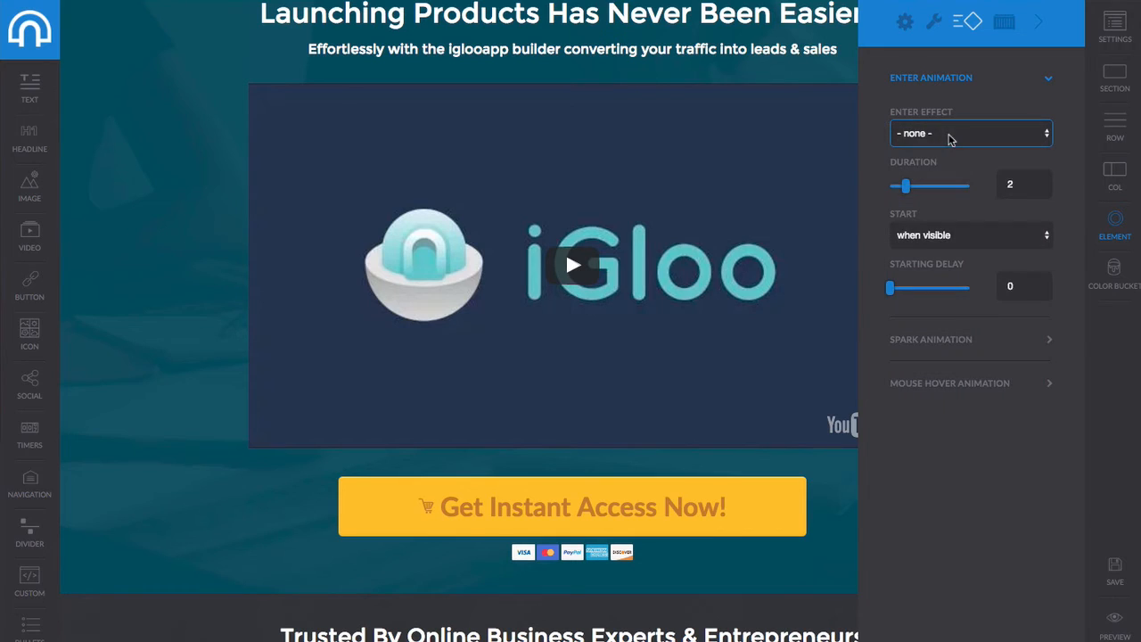
left_click(945, 344)
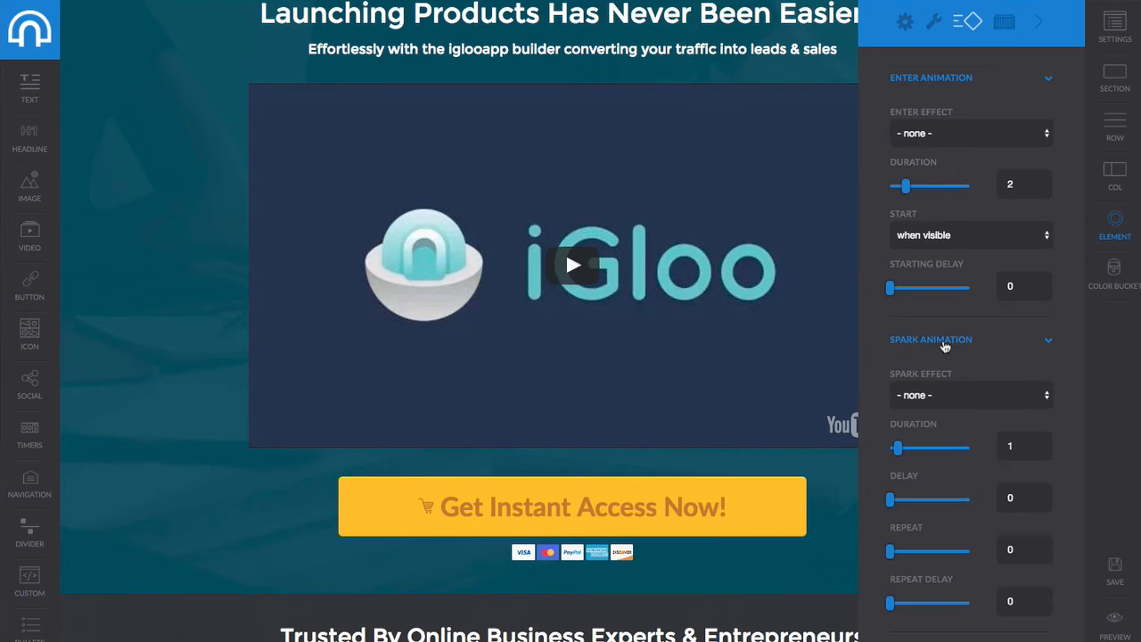
left_click(944, 344)
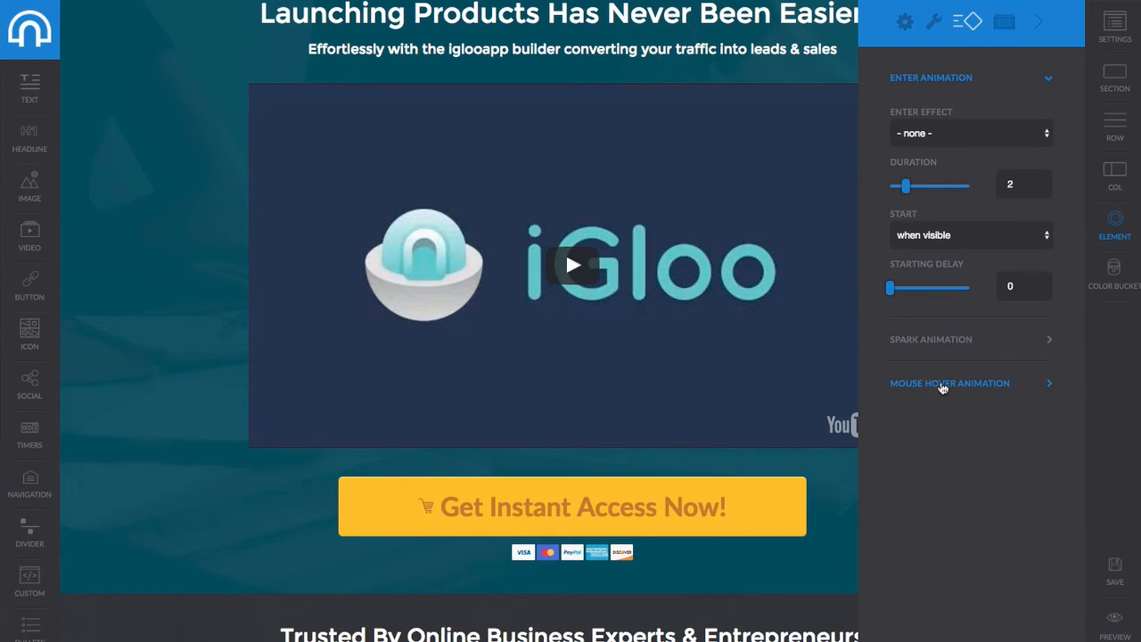
left_click(943, 386)
left_click(942, 385)
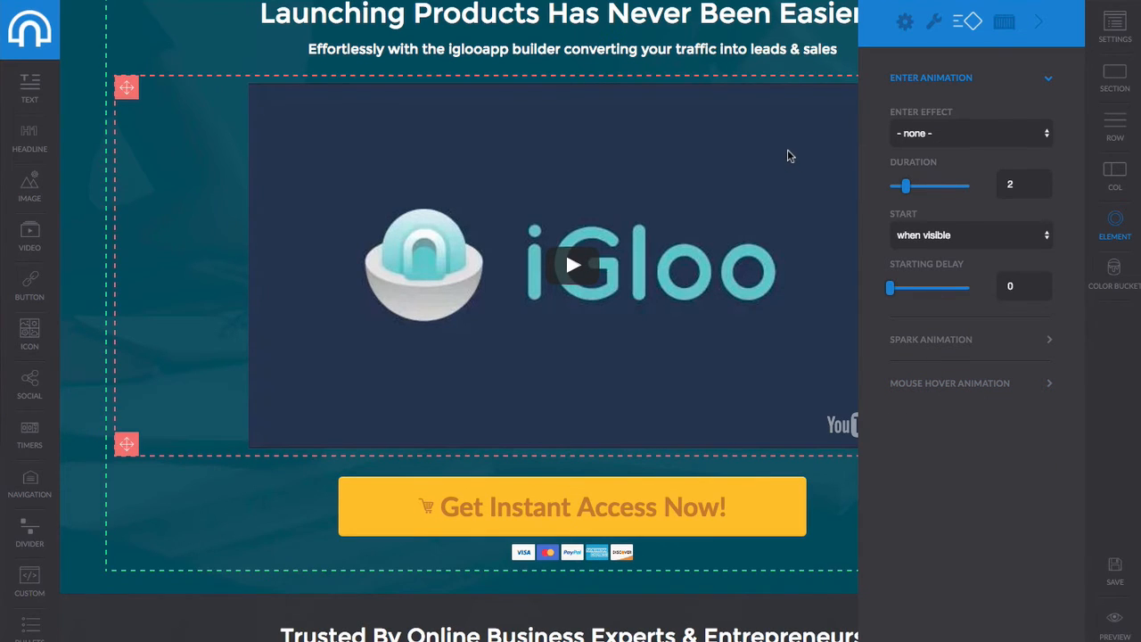
Give the hero video rounded corners with a radius size of 114.
left_click(904, 21)
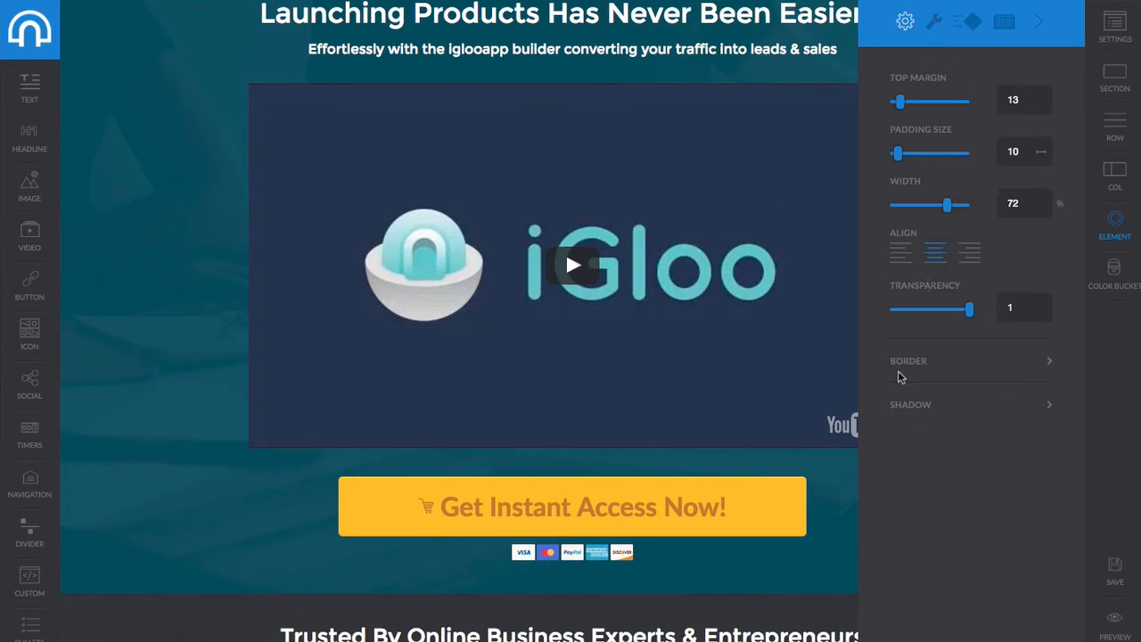
left_click(920, 369)
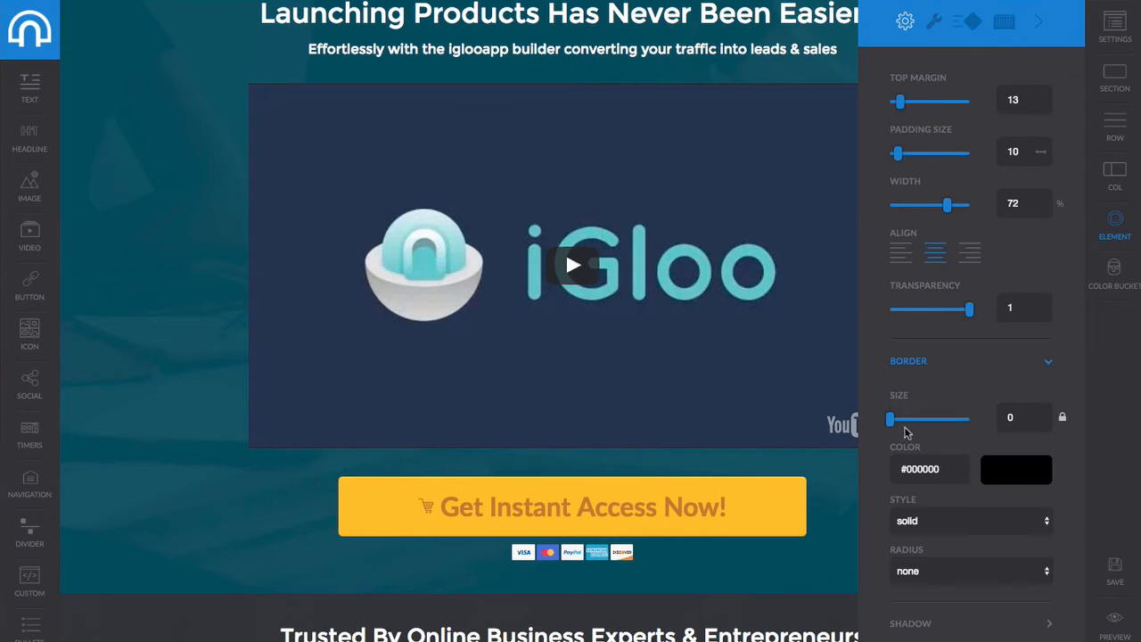
left_click(922, 572)
left_click(918, 584)
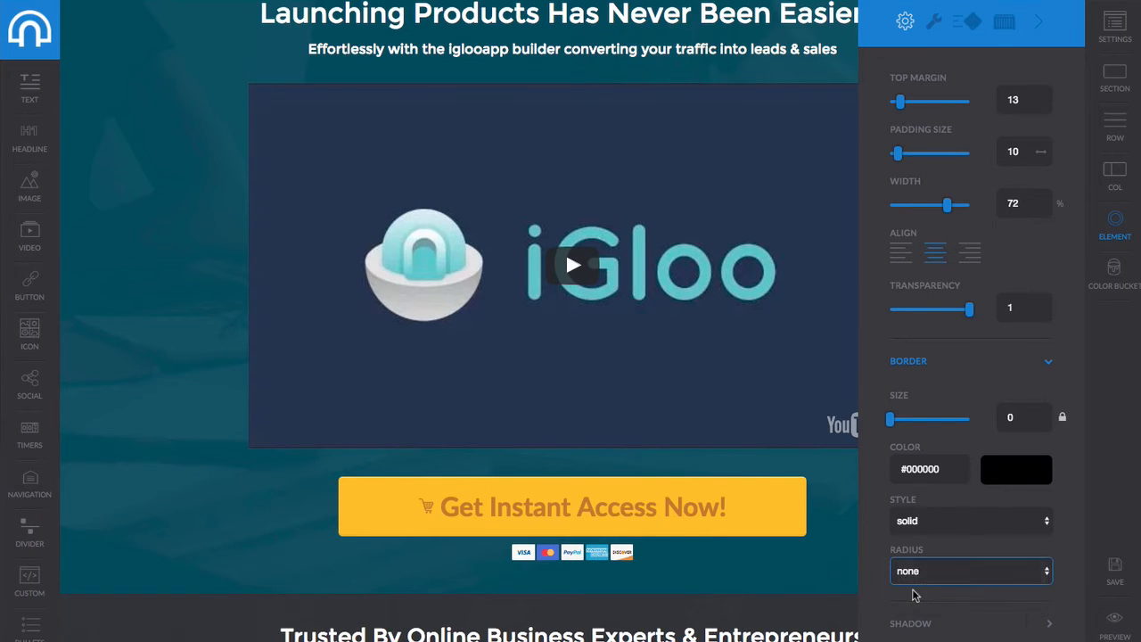
left_click_drag(891, 630, 911, 628)
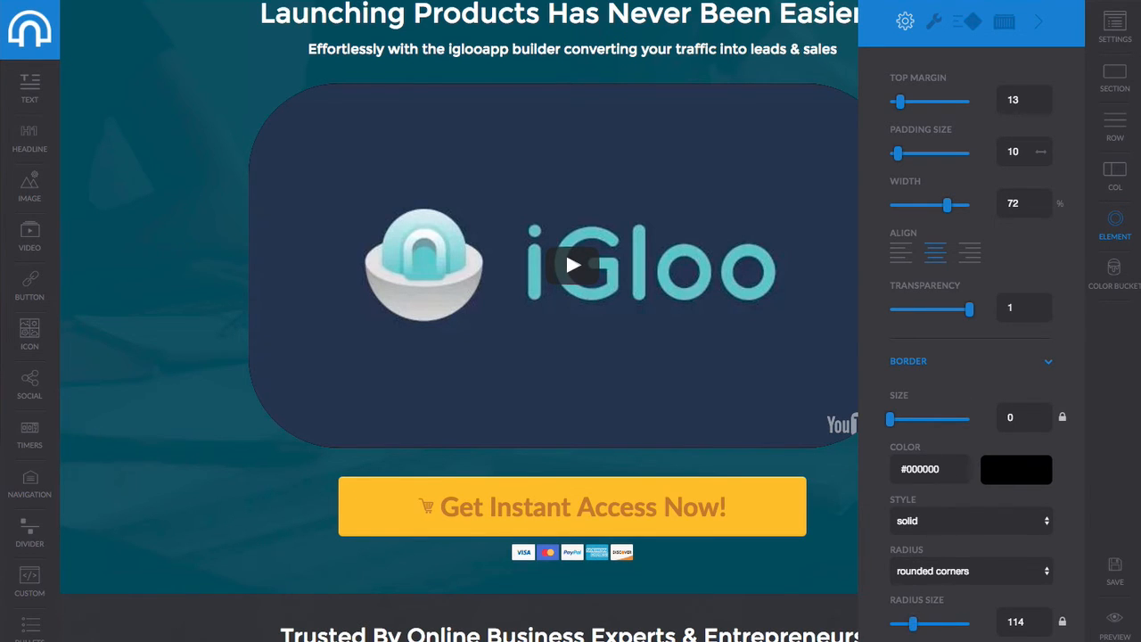
Set the video shadow's vertical offset to 4, matching the horizontal 4, and save the page.
scroll(968, 628, "down", 3)
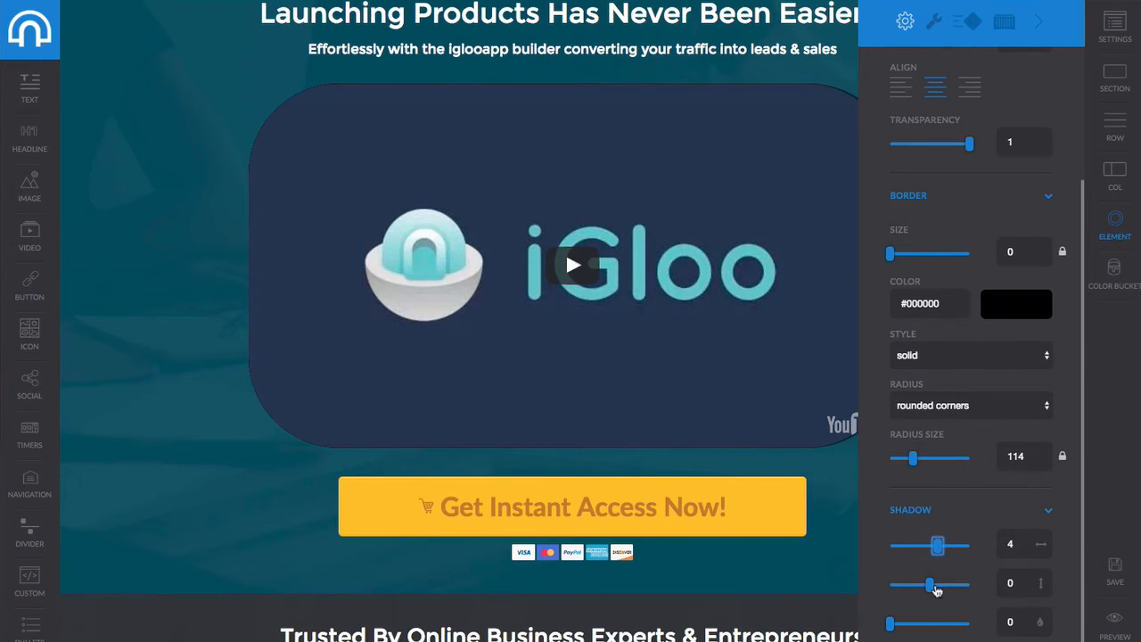
left_click_drag(936, 591, 937, 589)
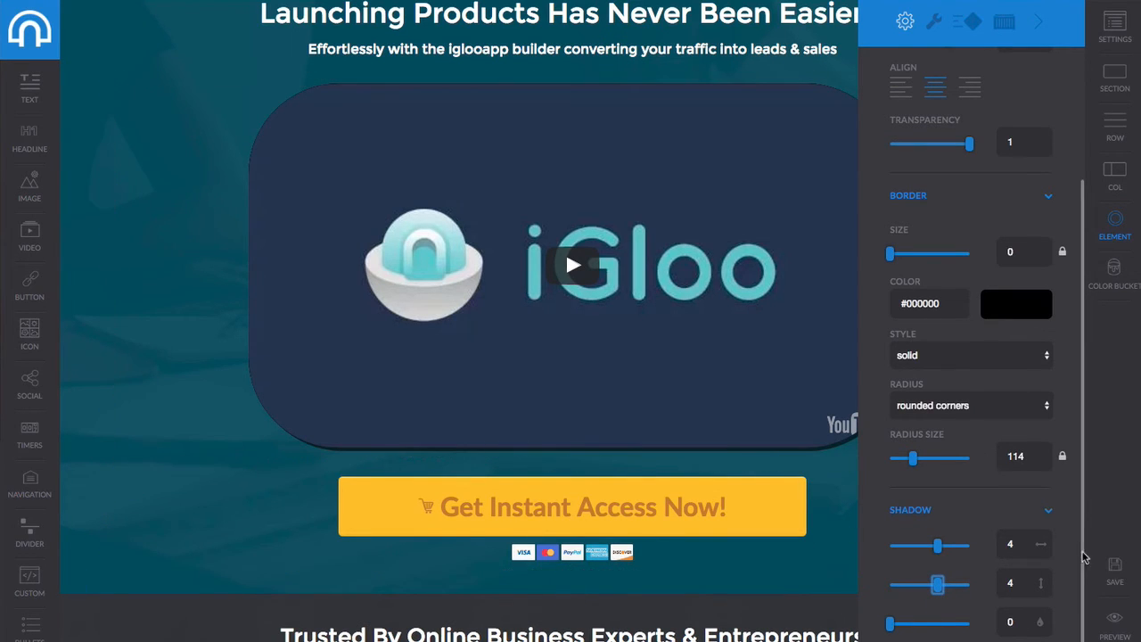
left_click(1112, 575)
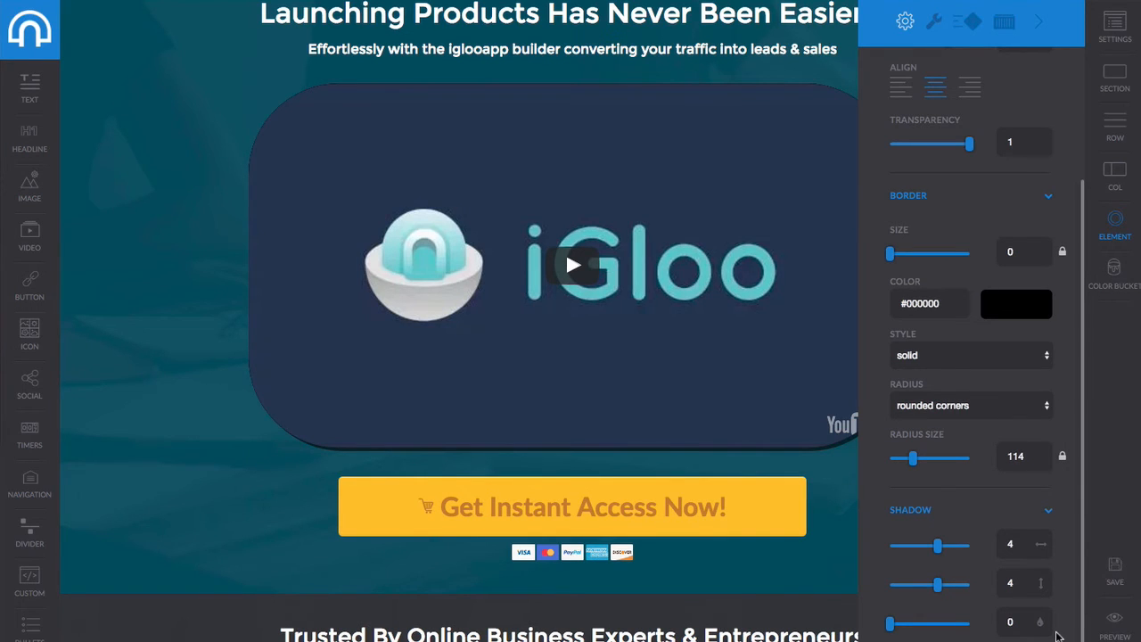
scroll(950, 349, "up", 3)
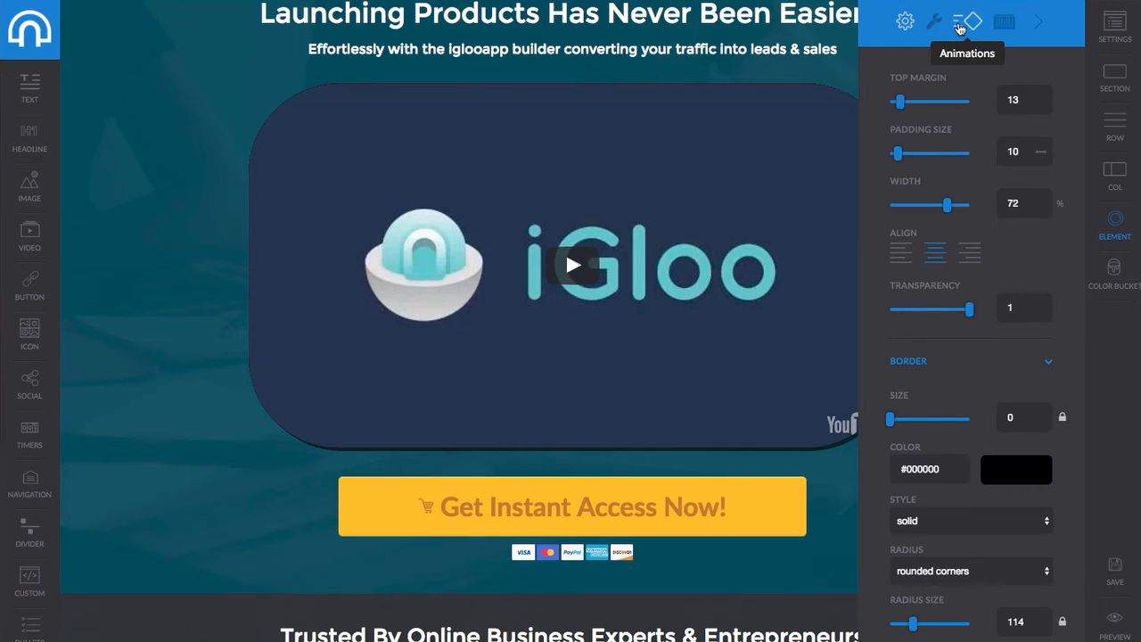
Set the hero video's entrance effect to rotateYZ.
left_click(965, 25)
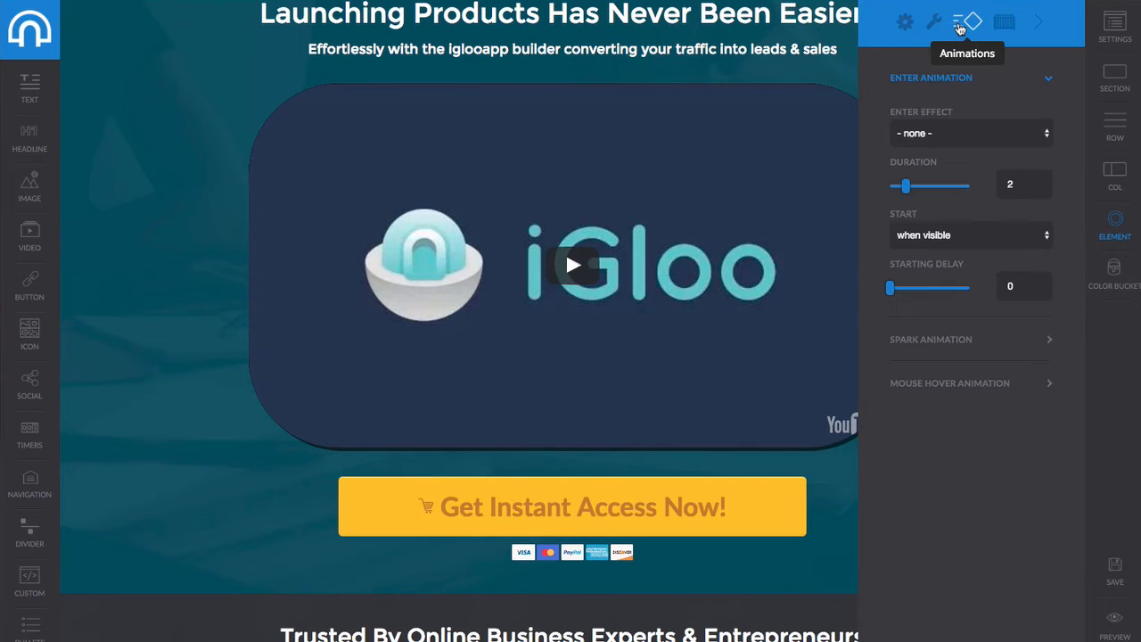
left_click(991, 139)
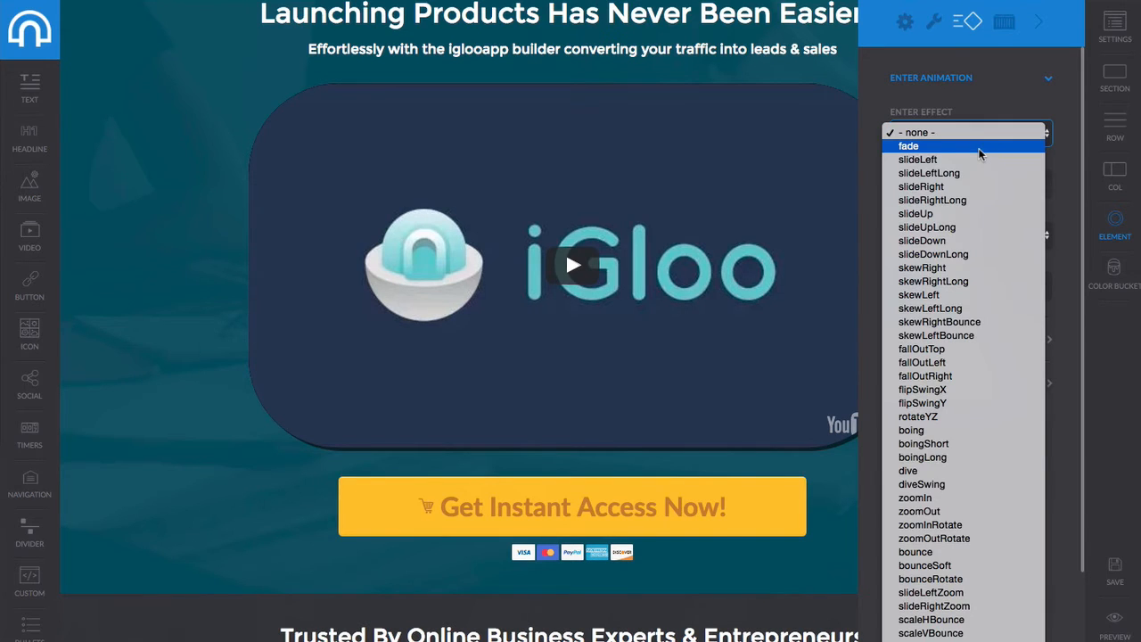
left_click(973, 161)
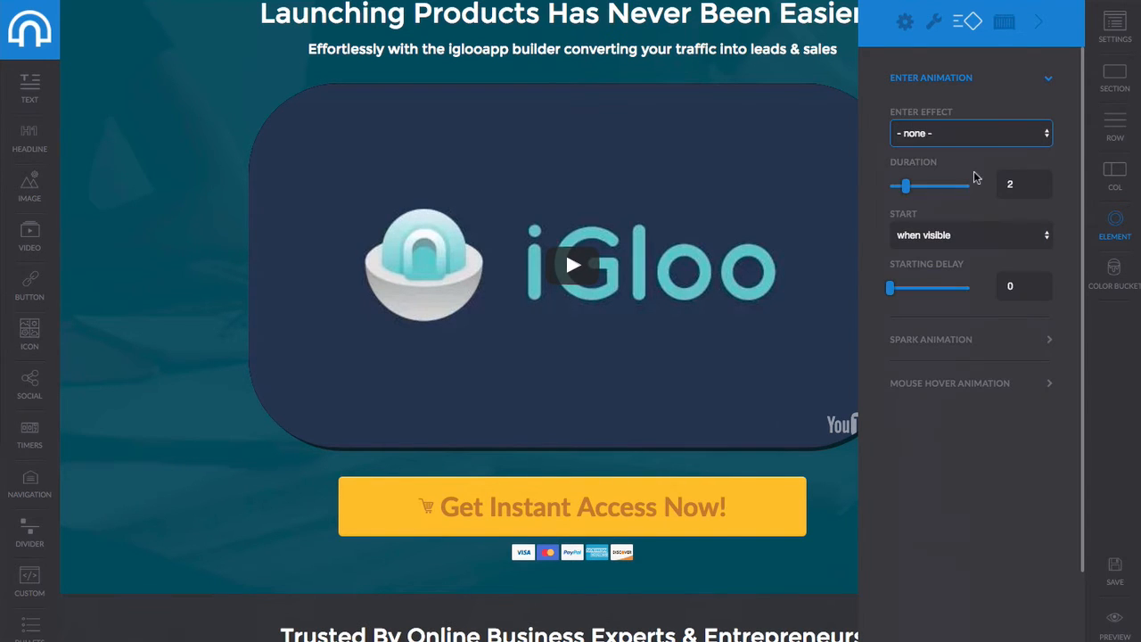
left_click(973, 144)
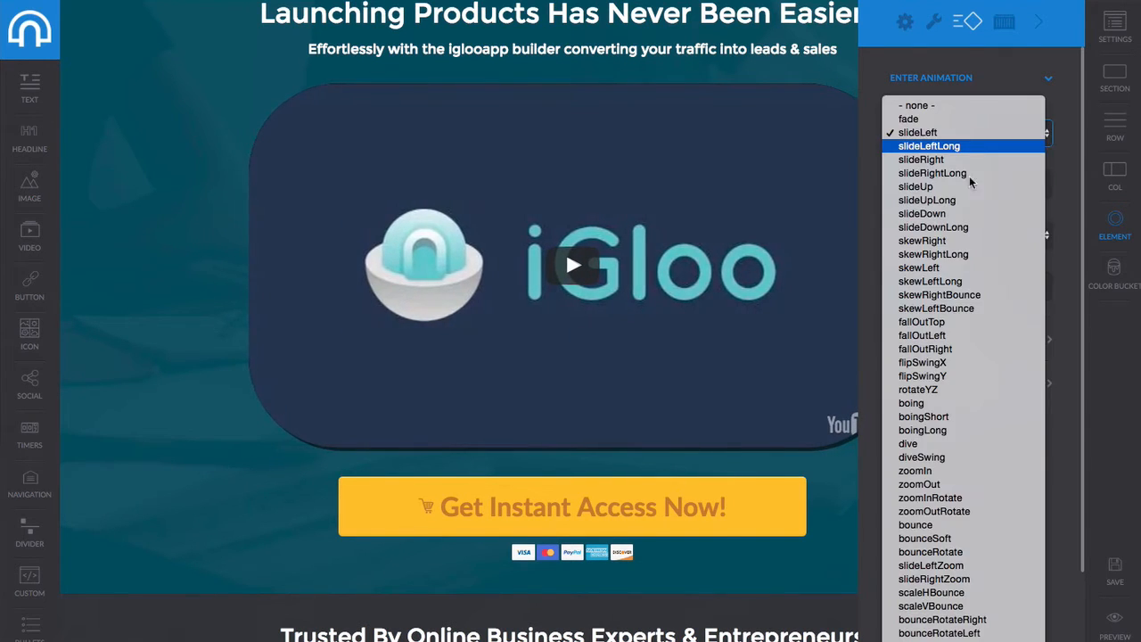
left_click(949, 393)
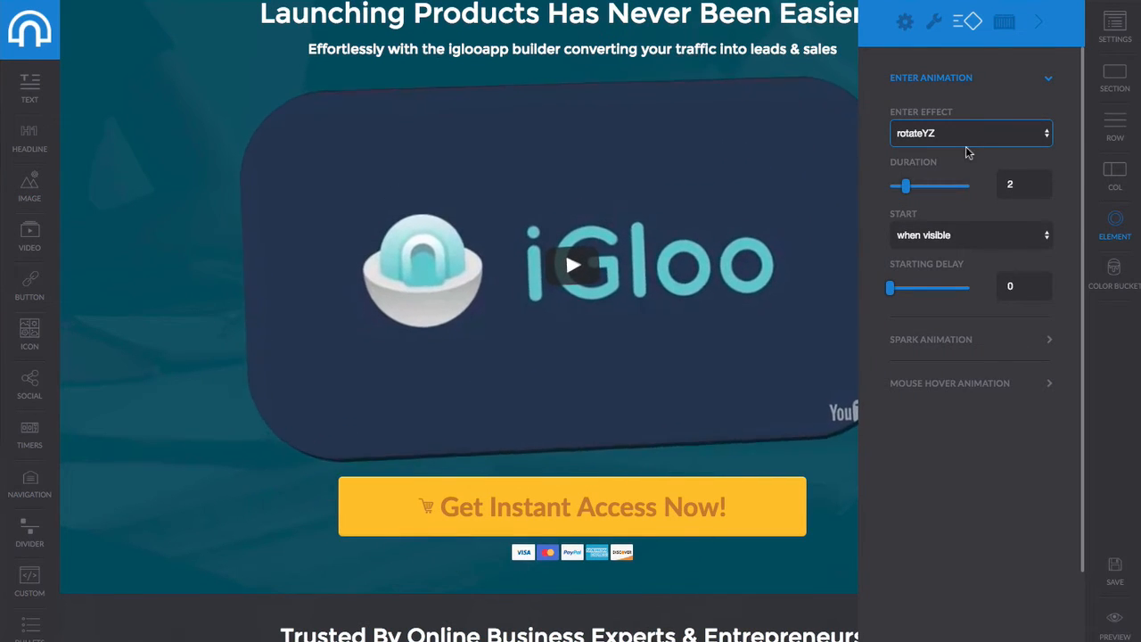
Set a 0.8 starting delay, save, and preview the live sales page.
left_click(894, 289)
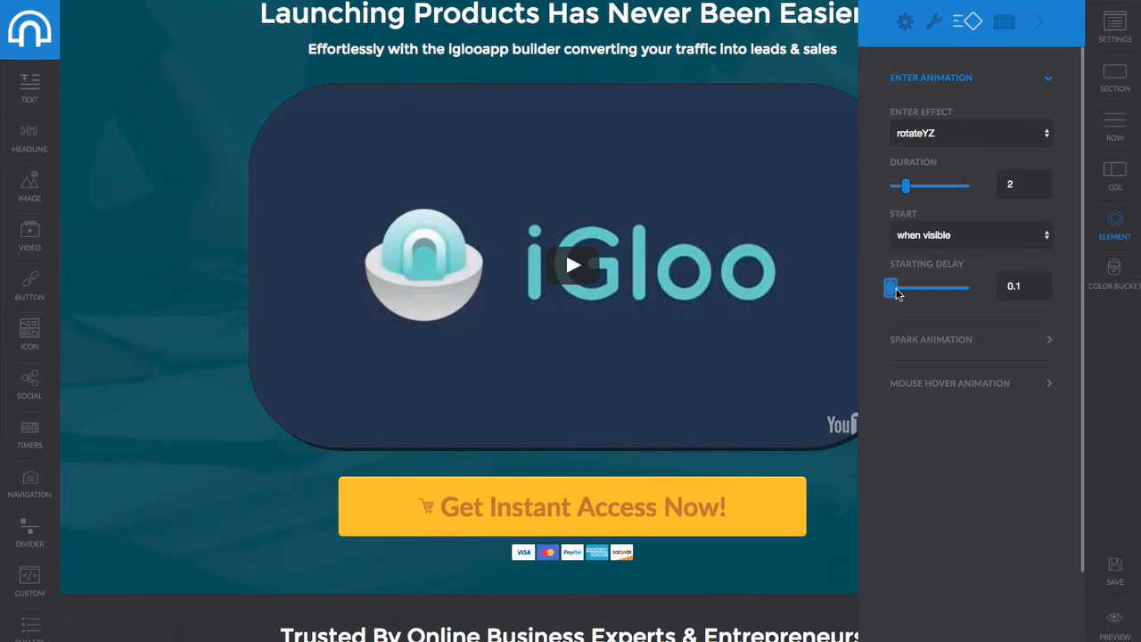
left_click_drag(897, 294, 903, 294)
left_click(1114, 574)
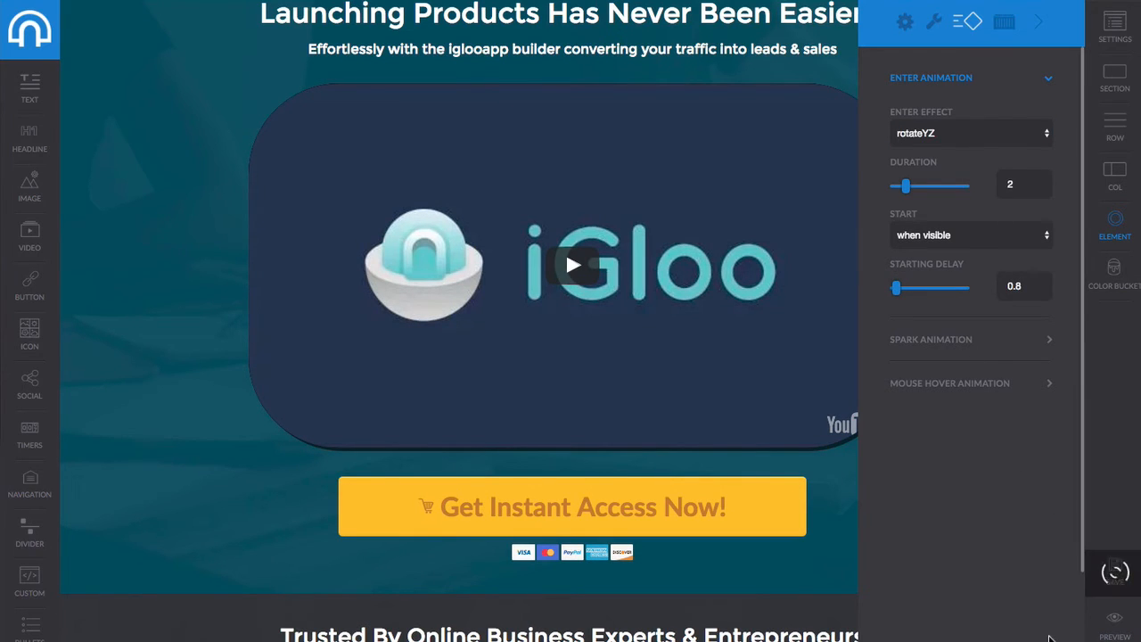
left_click(1116, 623)
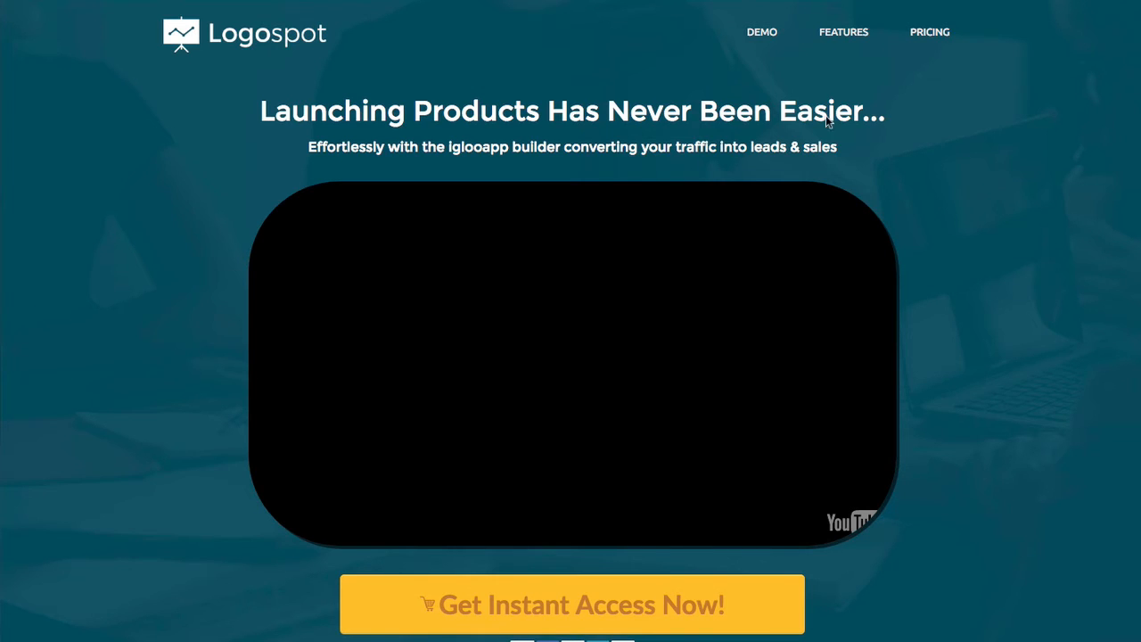
scroll(873, 186, "down", 15)
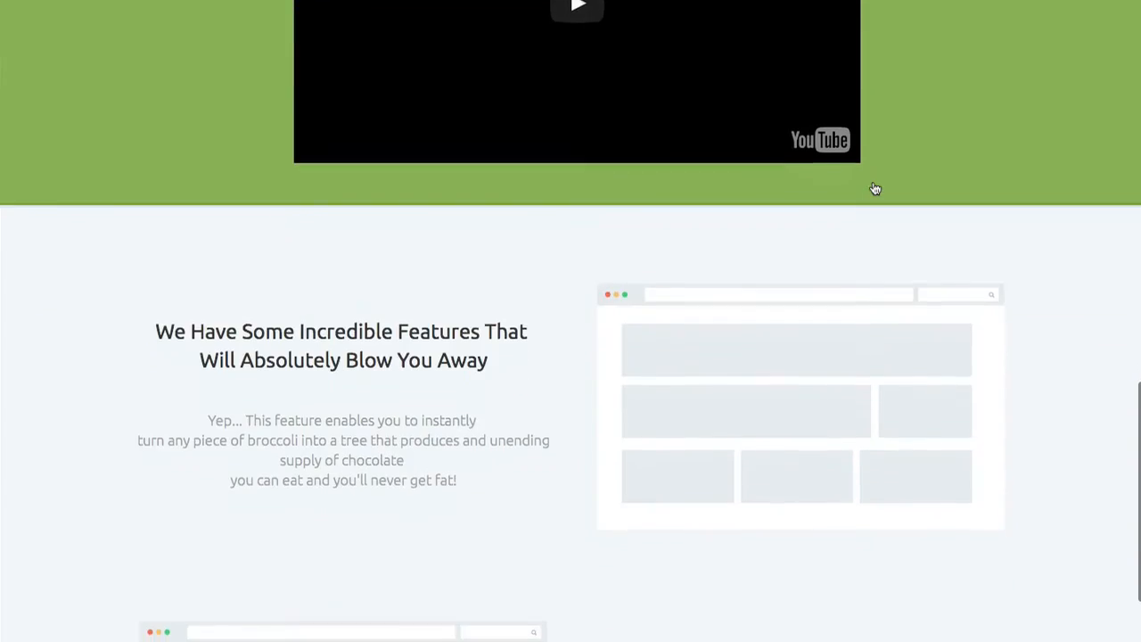
scroll(873, 186, "up", 15)
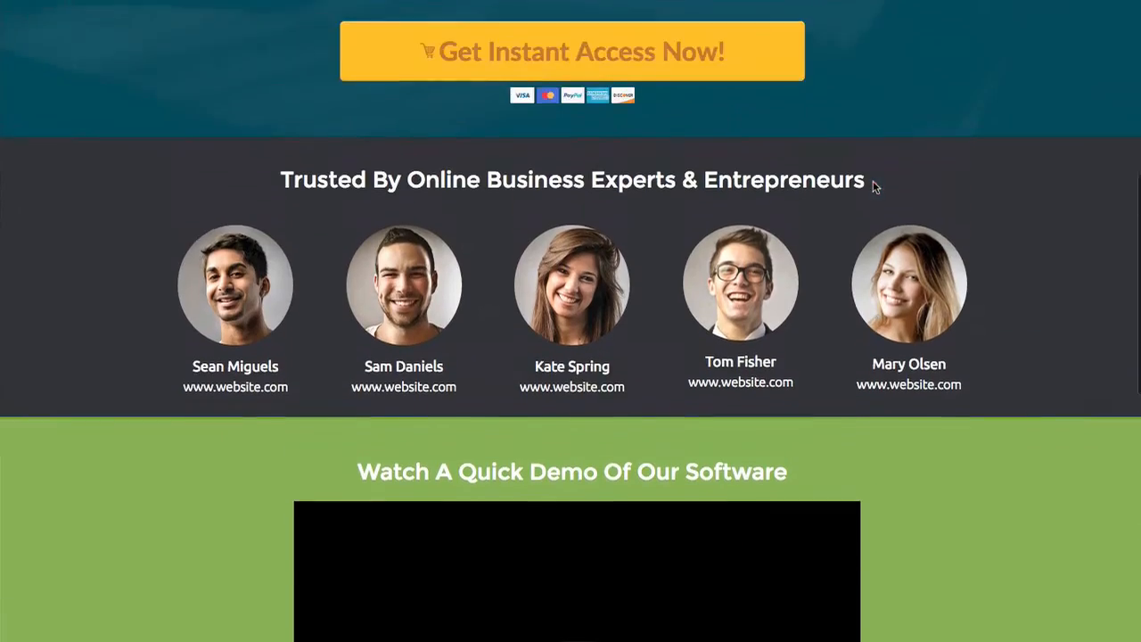
scroll(873, 186, "up", 2)
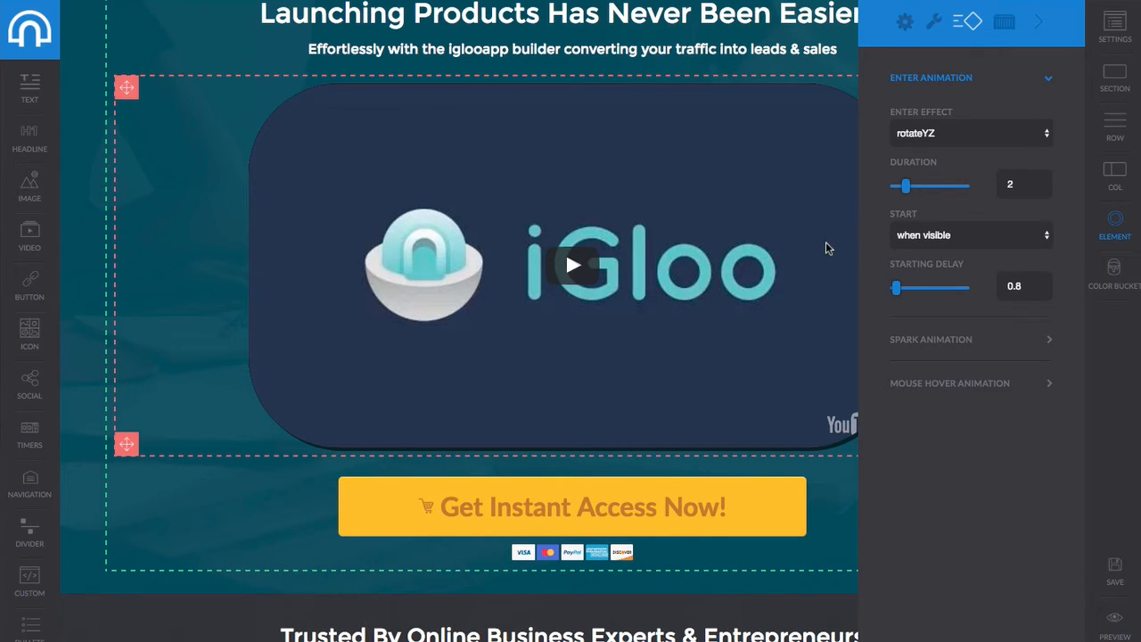
Insert an empty one-column row below the hero's Get Instant Access Now! button.
left_click(1039, 25)
scroll(550, 416, "down", 3)
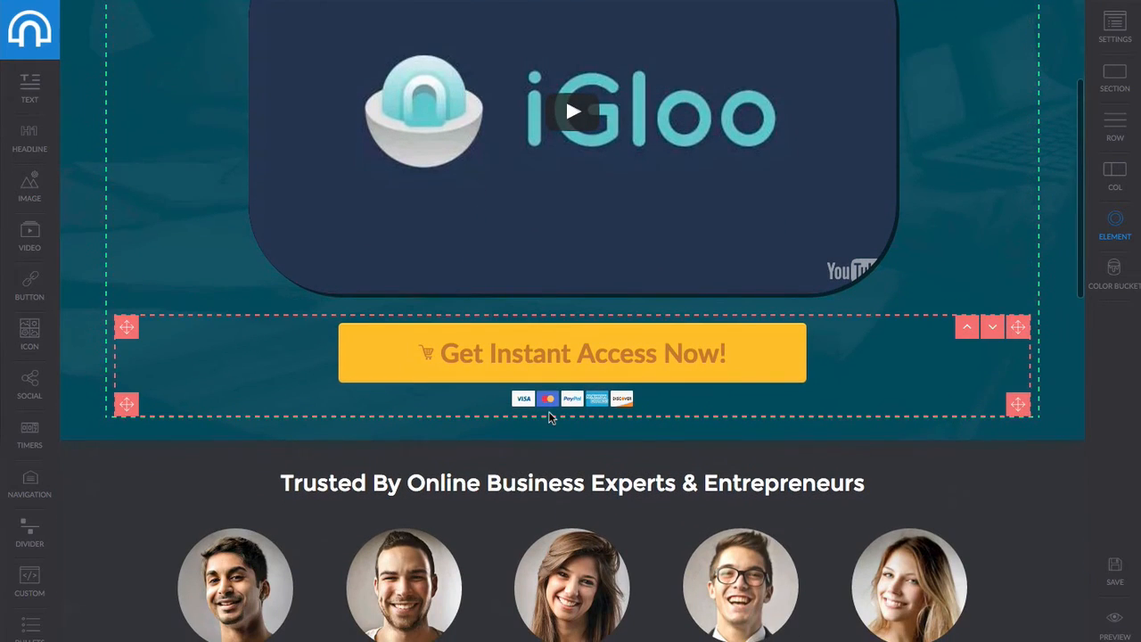
scroll(548, 412, "down", 1)
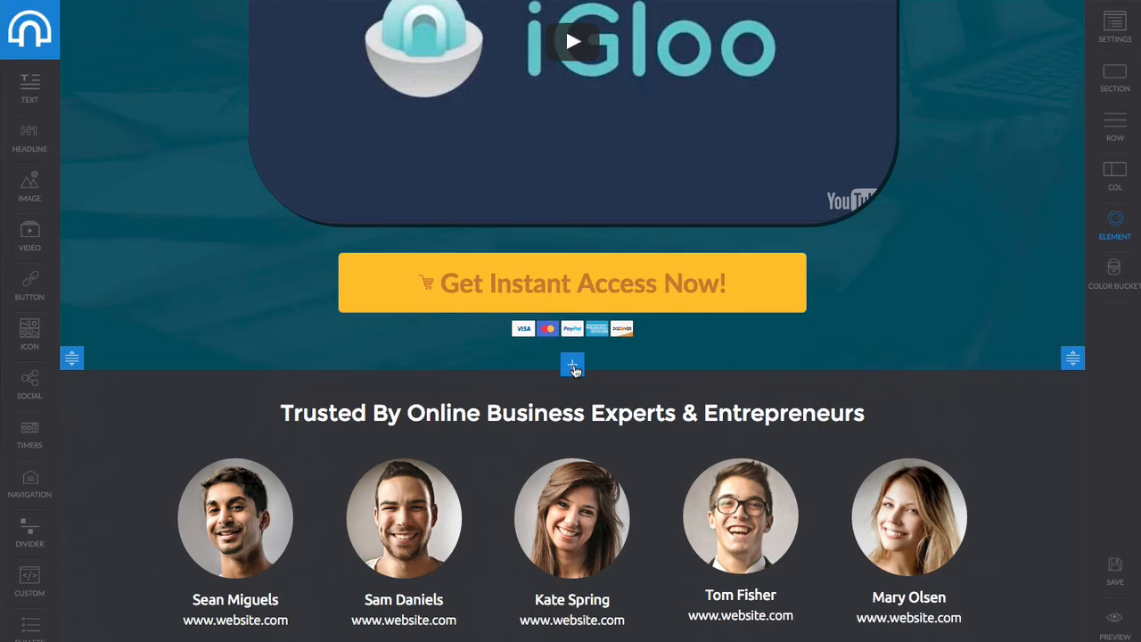
scroll(572, 367, "down", 1)
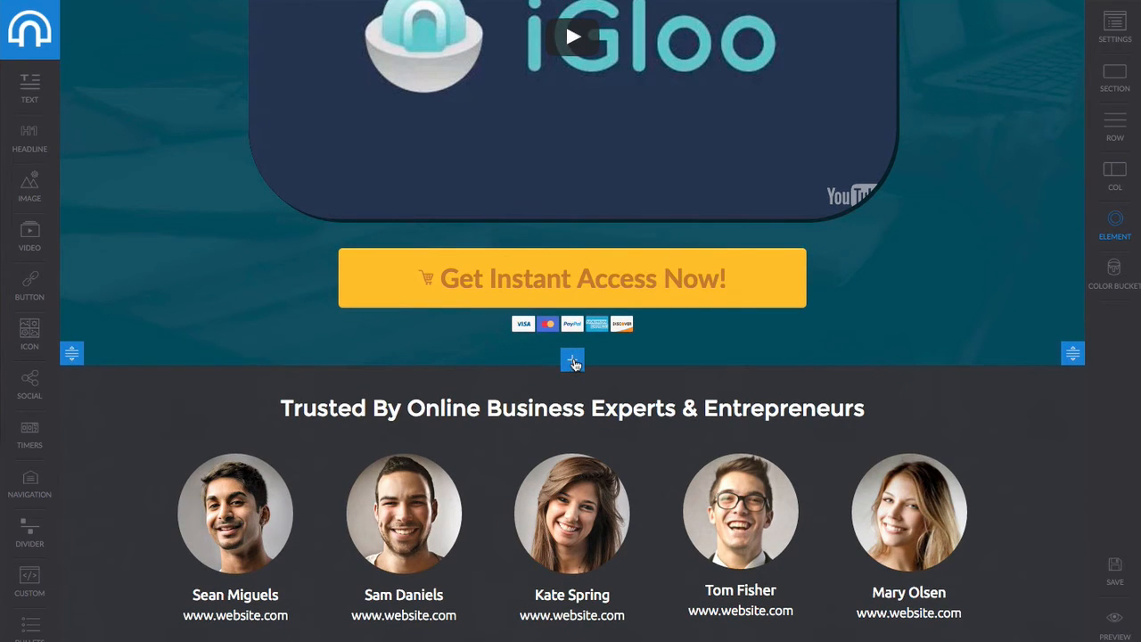
left_click(573, 361)
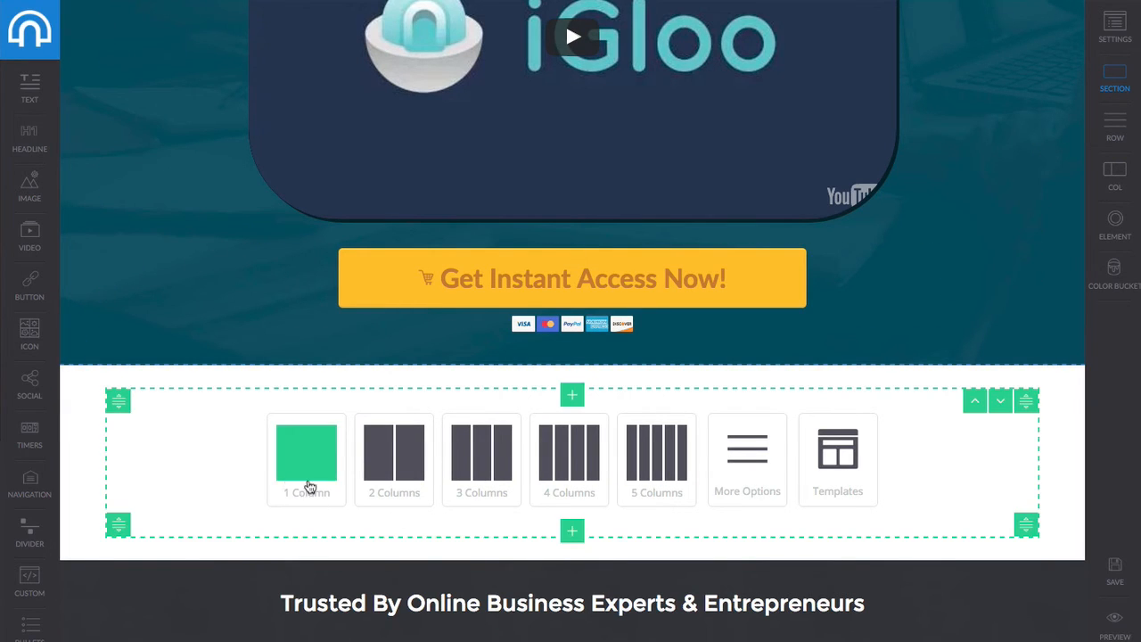
left_click(759, 477)
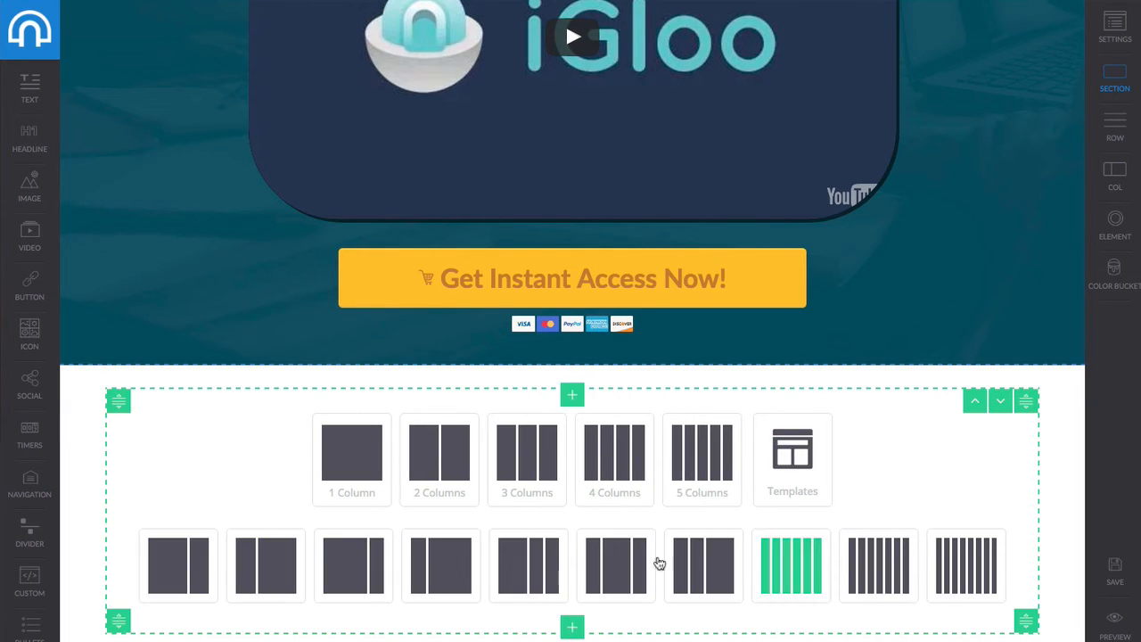
left_click(369, 465)
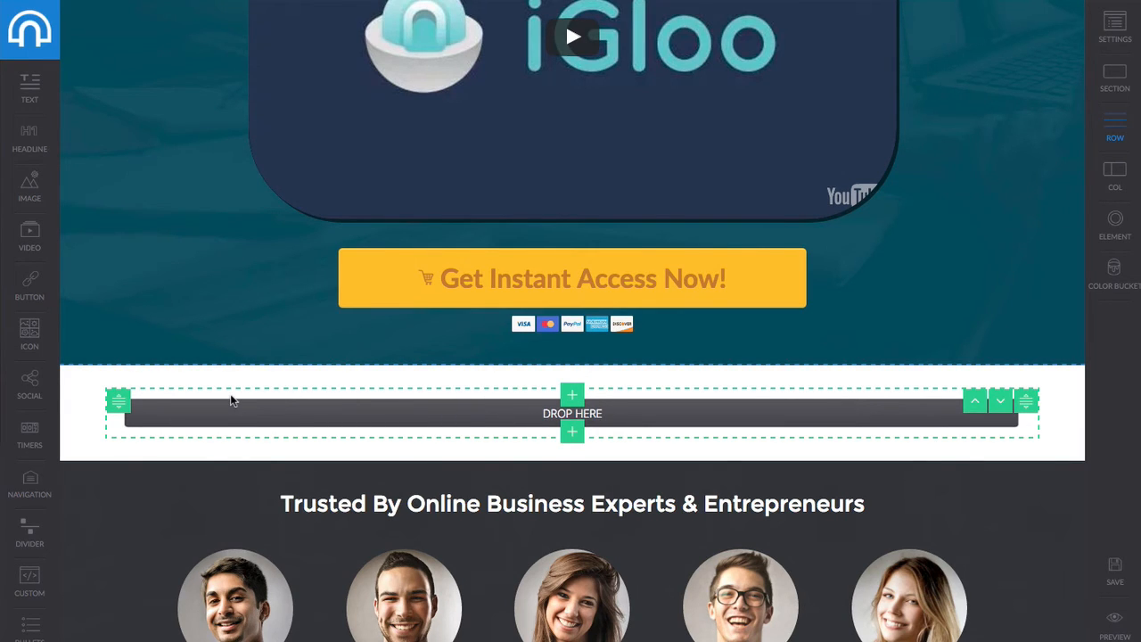
Drop a days/hours/mins/secs countdown timer into the new row and open its style settings.
left_click_drag(30, 441, 445, 440)
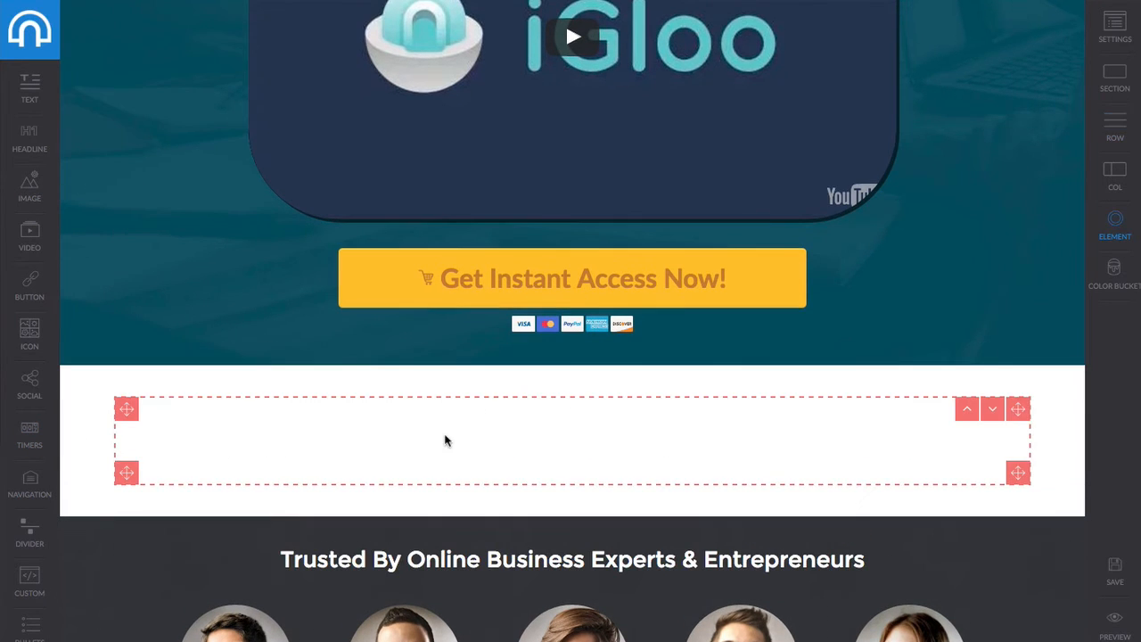
left_click(737, 450)
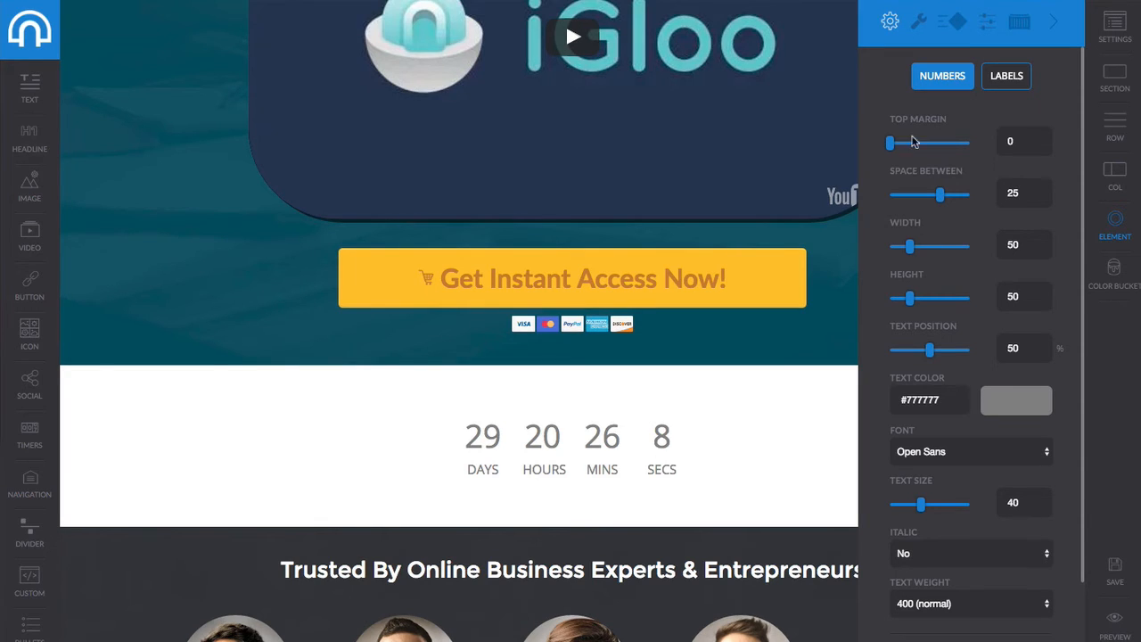
Give the countdown top margin 10, unit spacing 29 and width 62, then view its date settings.
left_click_drag(889, 143, 897, 143)
left_click_drag(939, 195, 948, 194)
left_click_drag(910, 249, 913, 246)
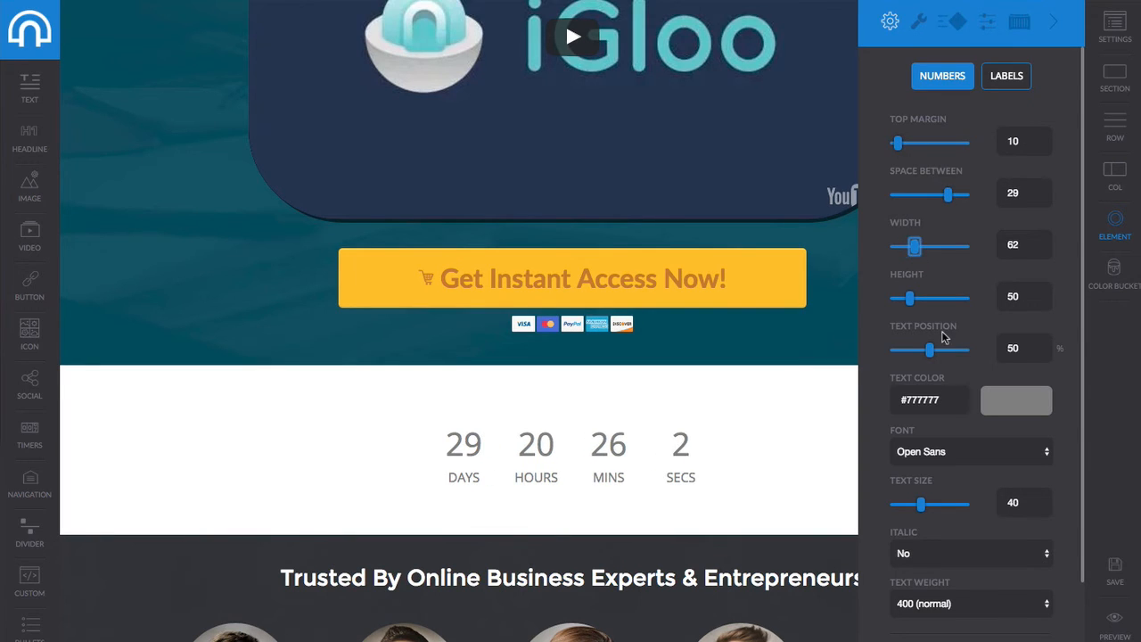
scroll(944, 336, "down", 3)
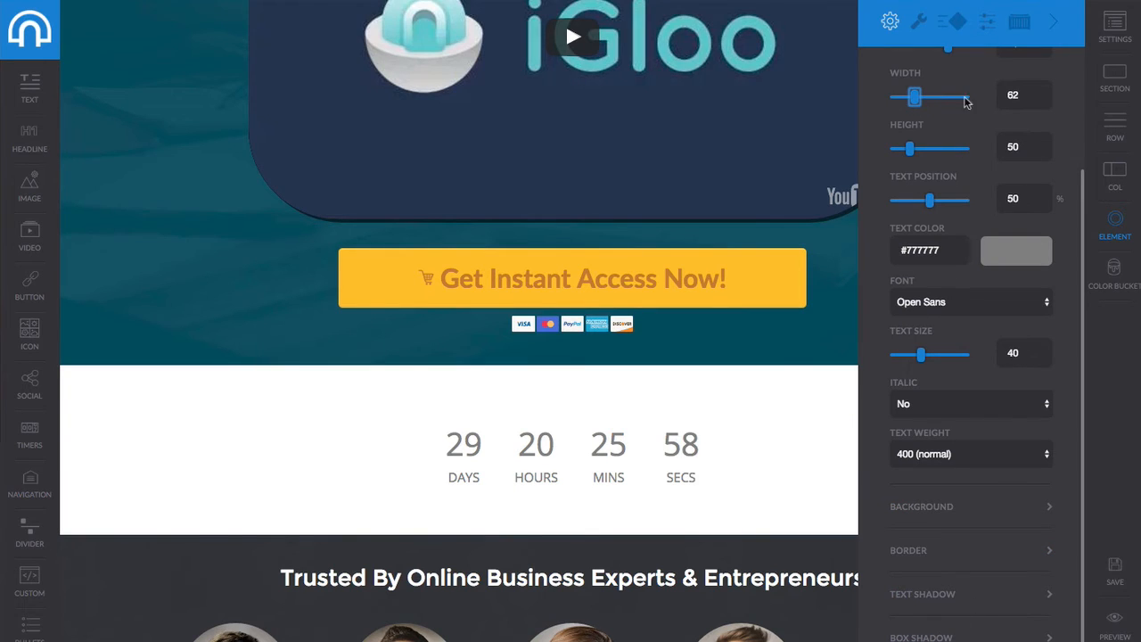
left_click(929, 32)
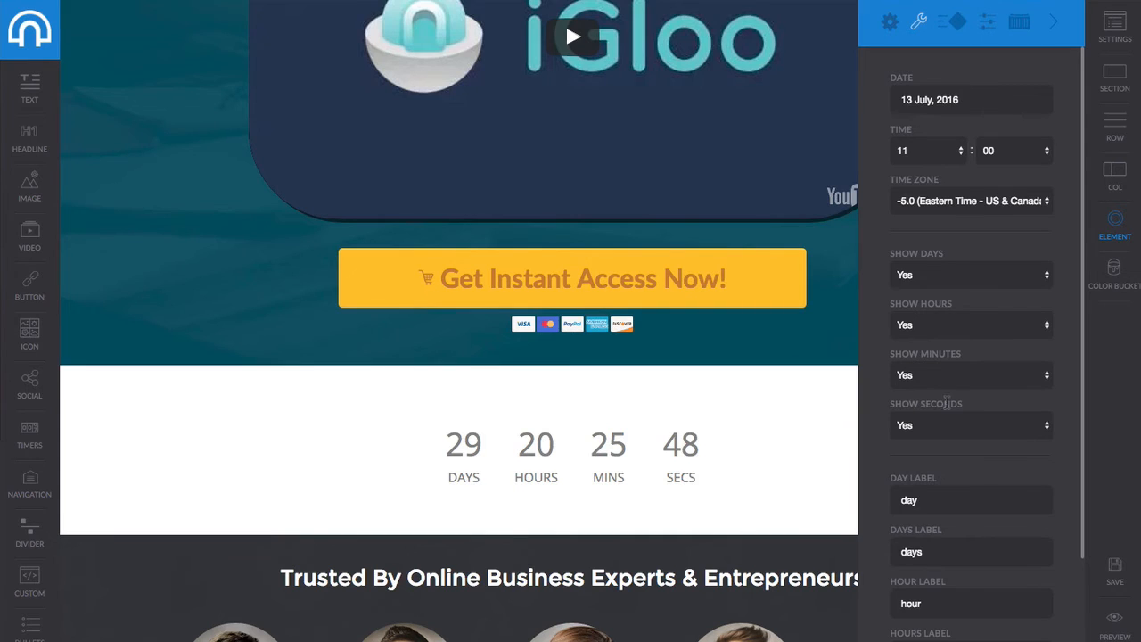
Apply the orange circle preset to the countdown timer and close the settings panel.
scroll(947, 403, "down", 5)
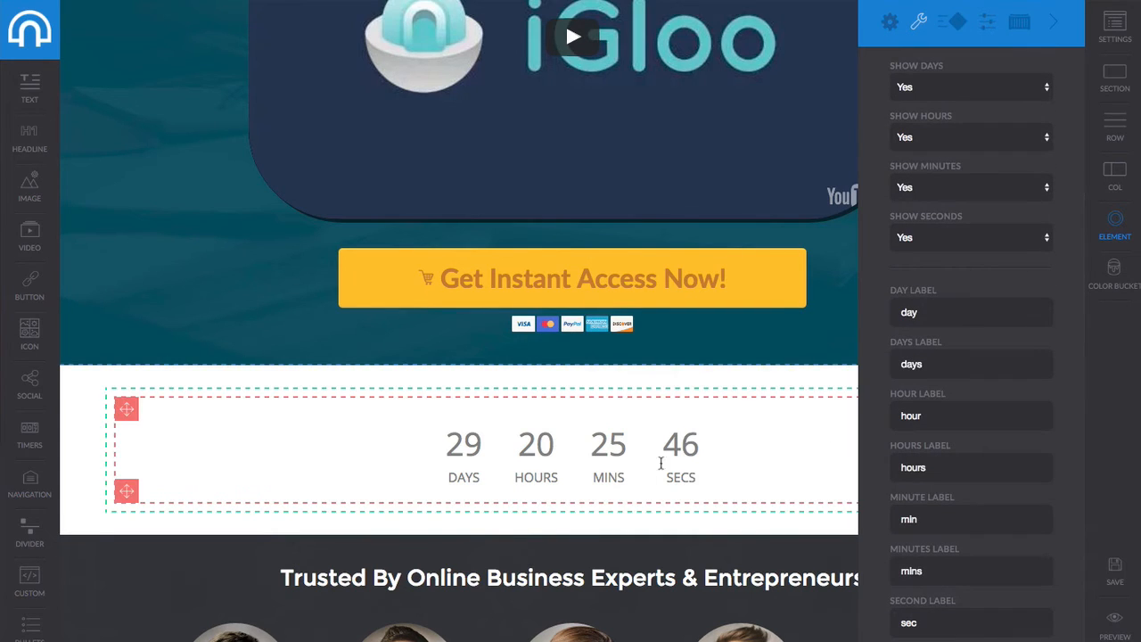
scroll(993, 344, "up", 5)
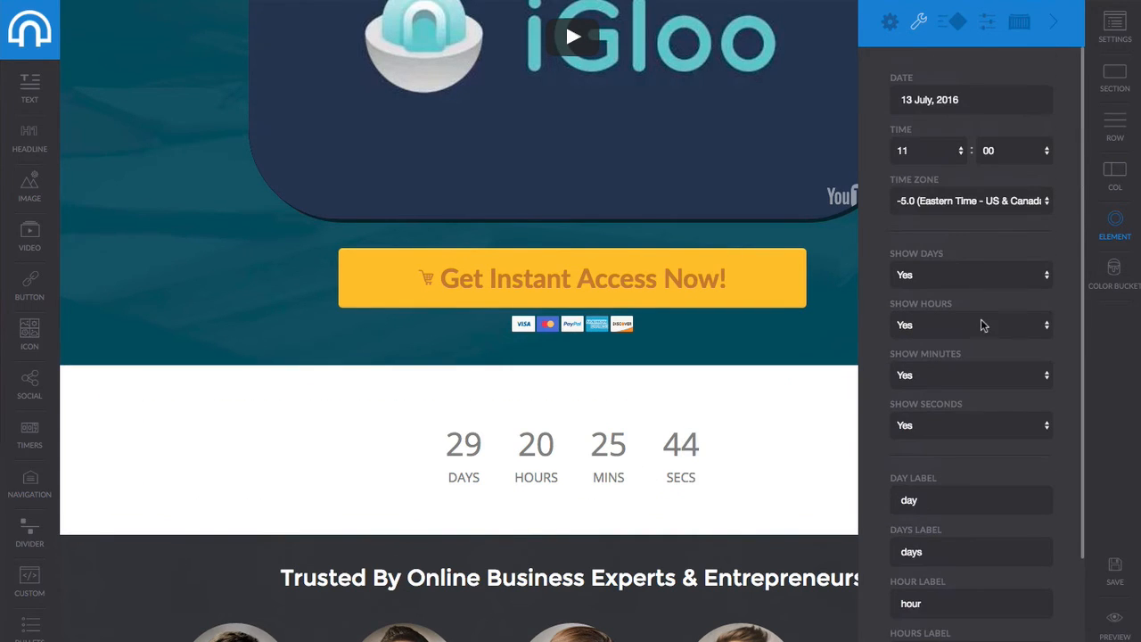
left_click(952, 27)
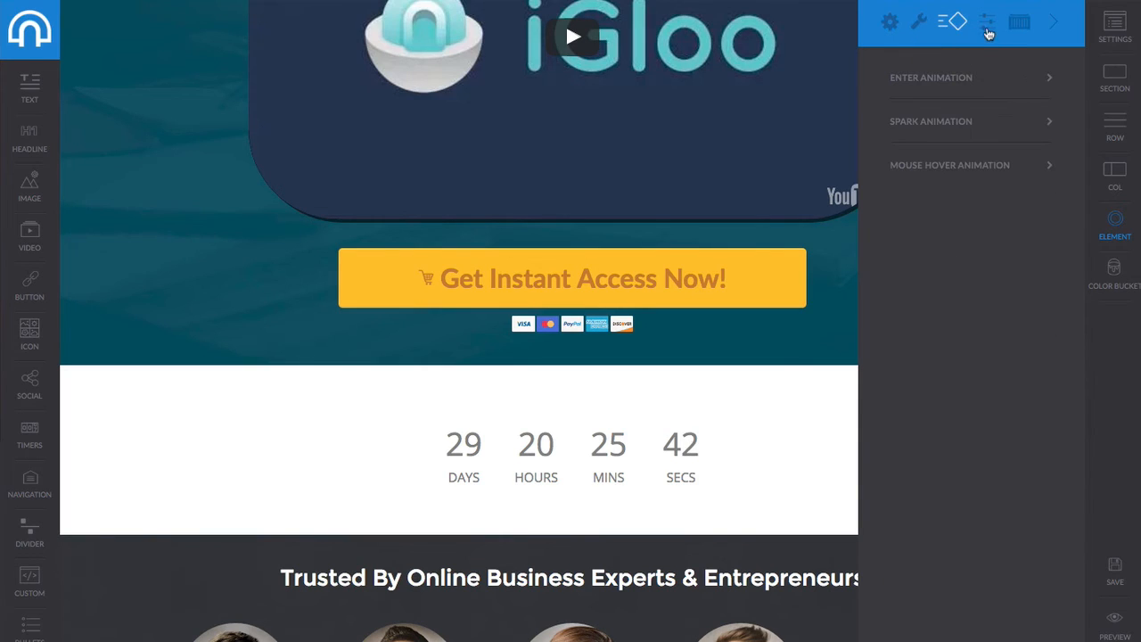
left_click(987, 25)
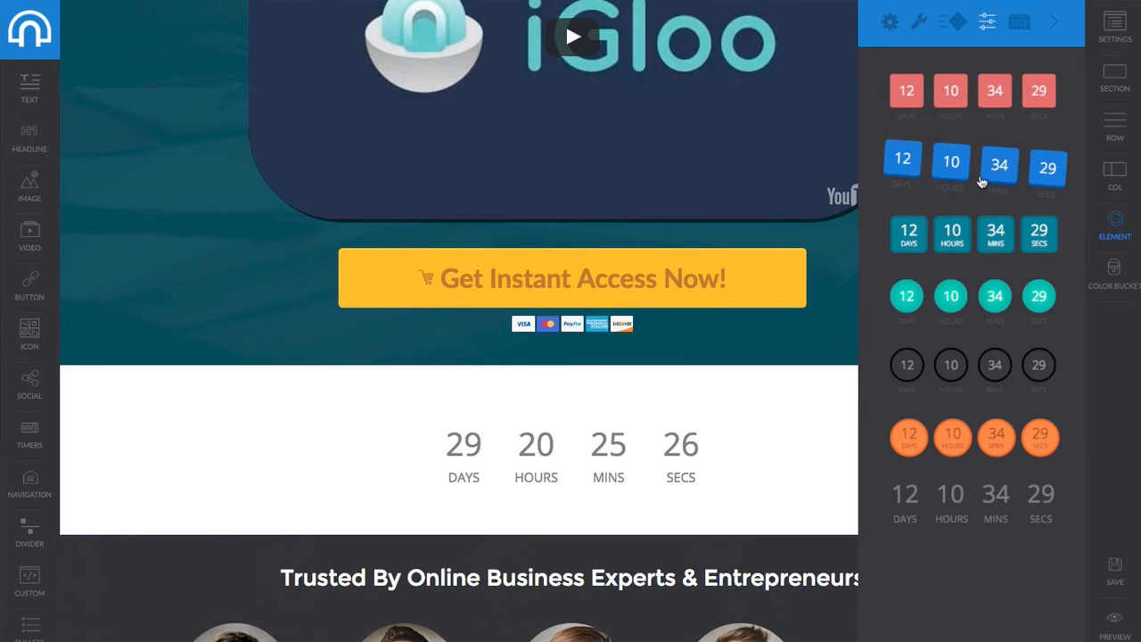
left_click(971, 238)
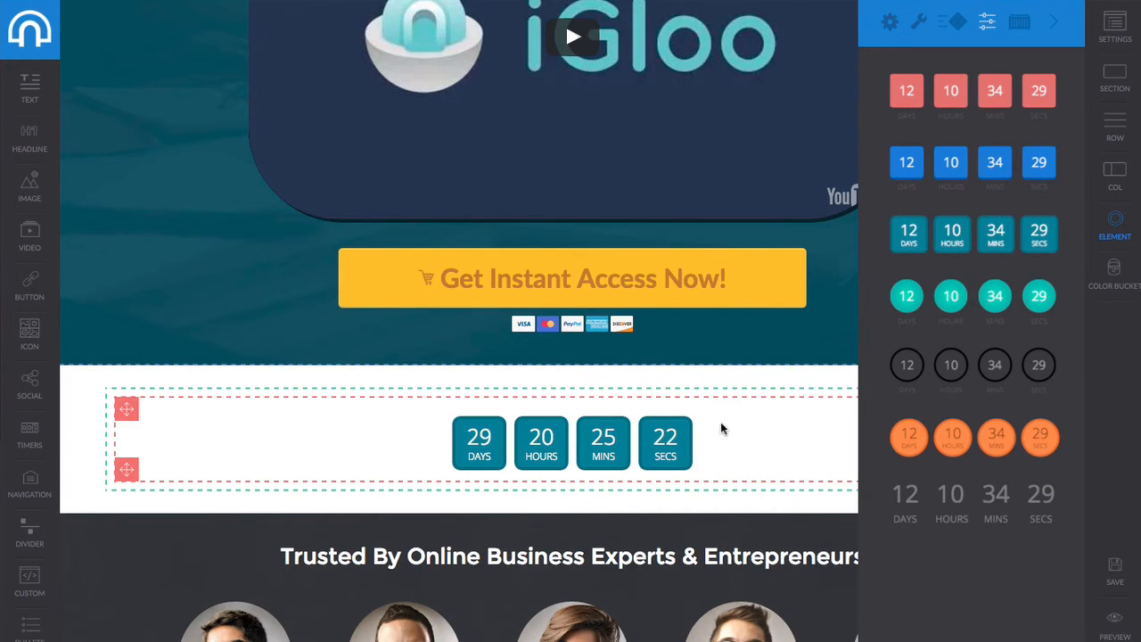
left_click(940, 444)
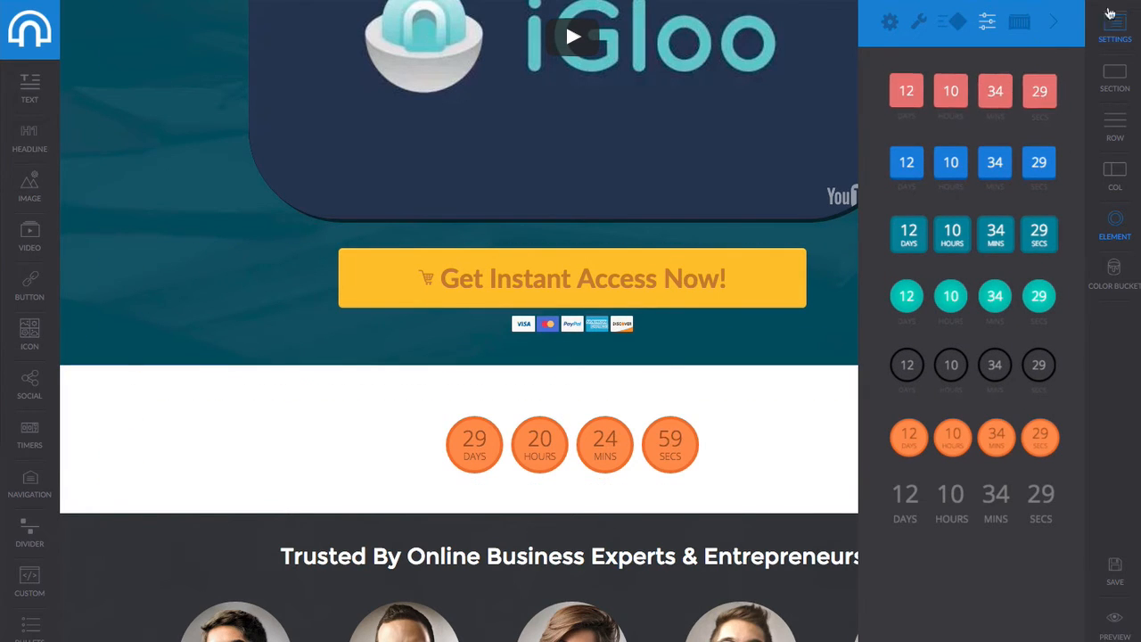
left_click(1052, 27)
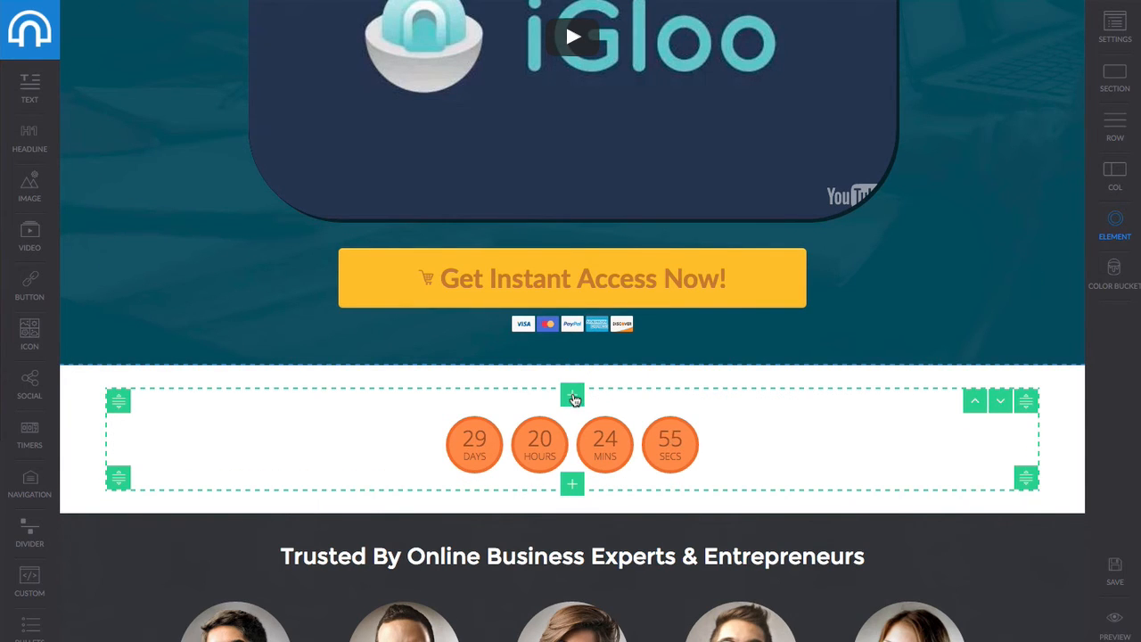
Add a one-column row above the countdown with a headline reading 'Early Bird Special Good Until...'.
left_click(572, 397)
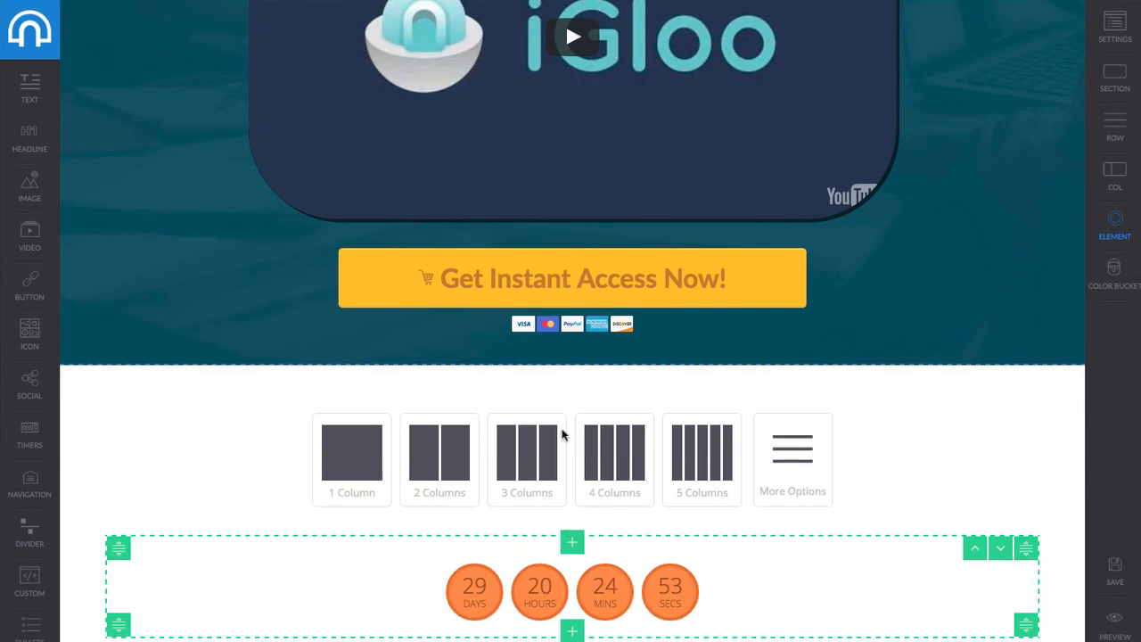
left_click(363, 459)
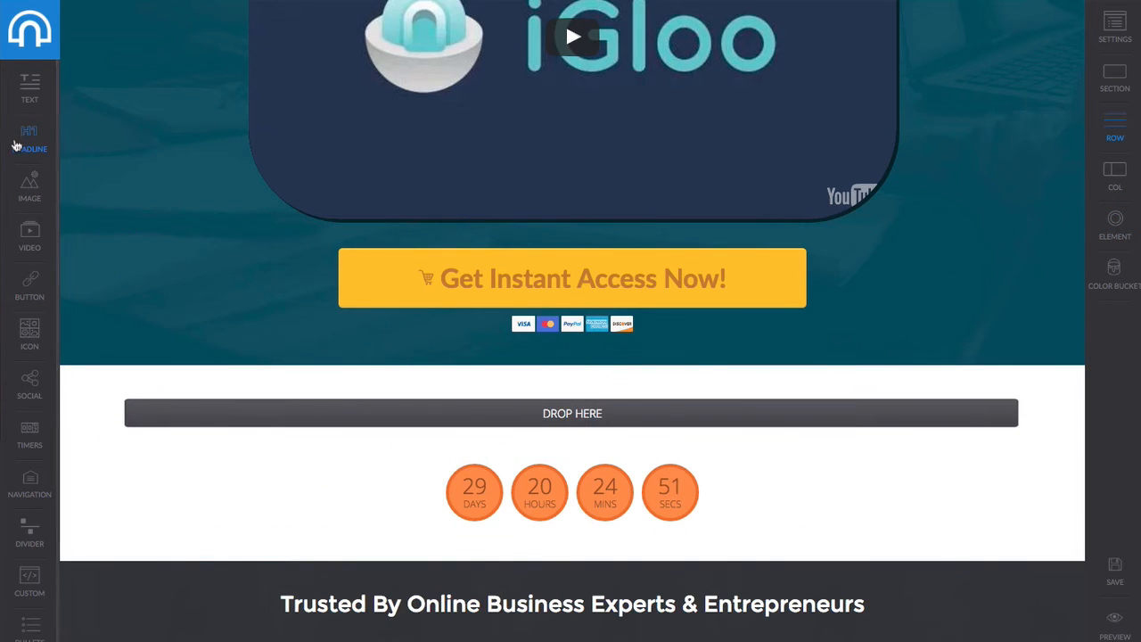
left_click_drag(163, 265, 512, 444)
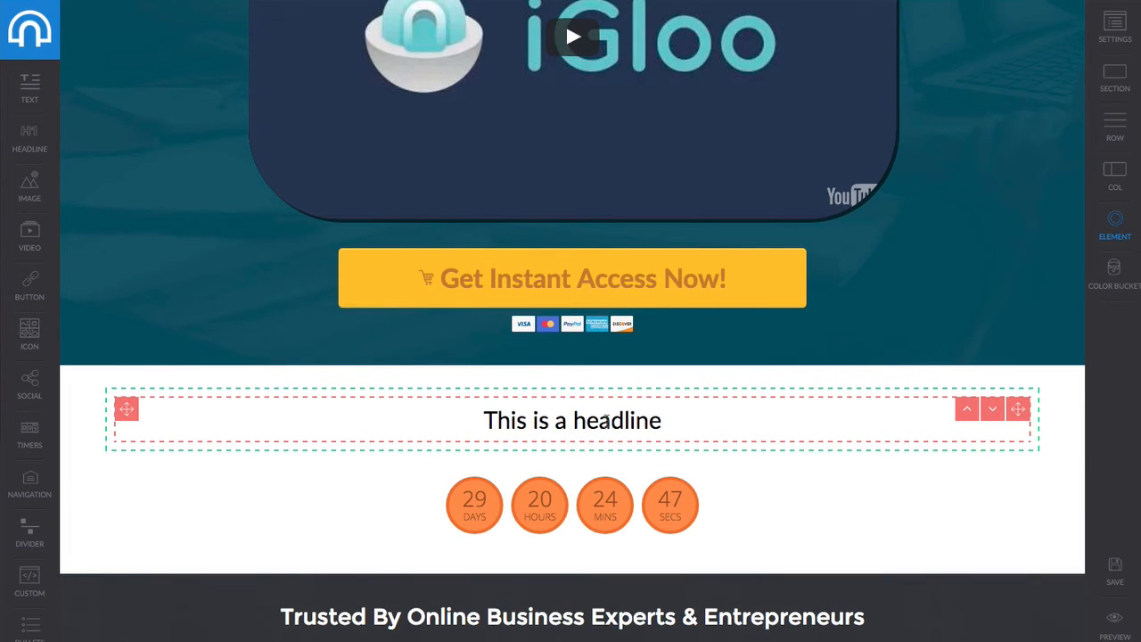
left_click(660, 420)
key("BackSpace")
key("BackSpace")
key("BackSpace")
key("BackSpace")
key("BackSpace")
key("BackSpace")
key("BackSpace")
key("BackSpace")
key("BackSpace")
key("BackSpace")
key("BackSpace")
key("BackSpace")
key("BackSpace")
key("BackSpace")
key("BackSpace")
key("BackSpace")
key("BackSpace")
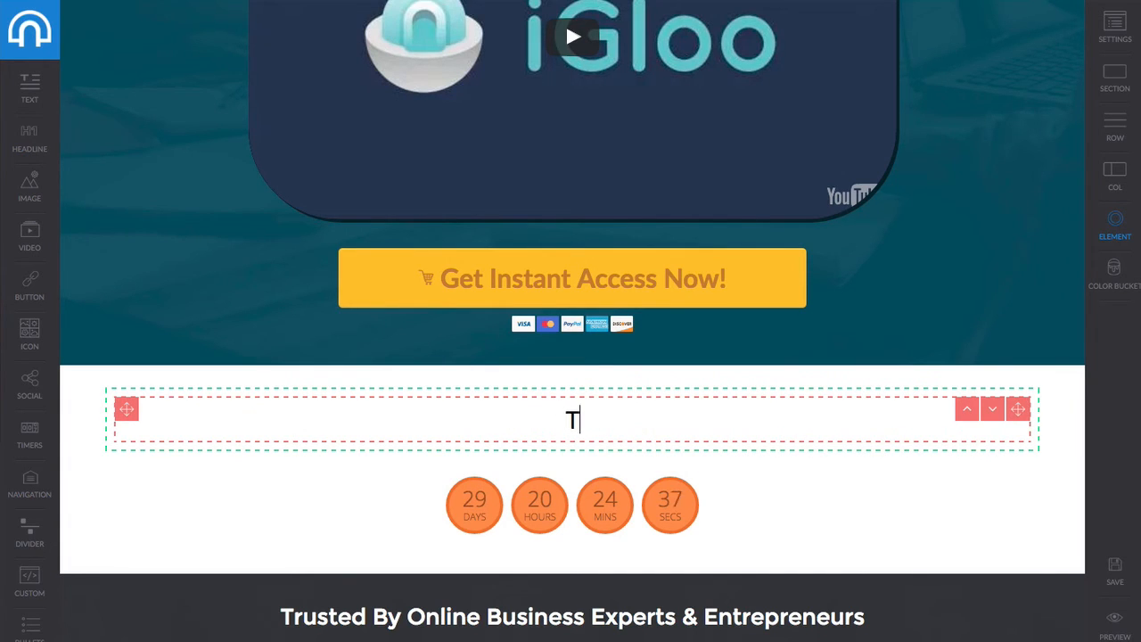
type("Early B")
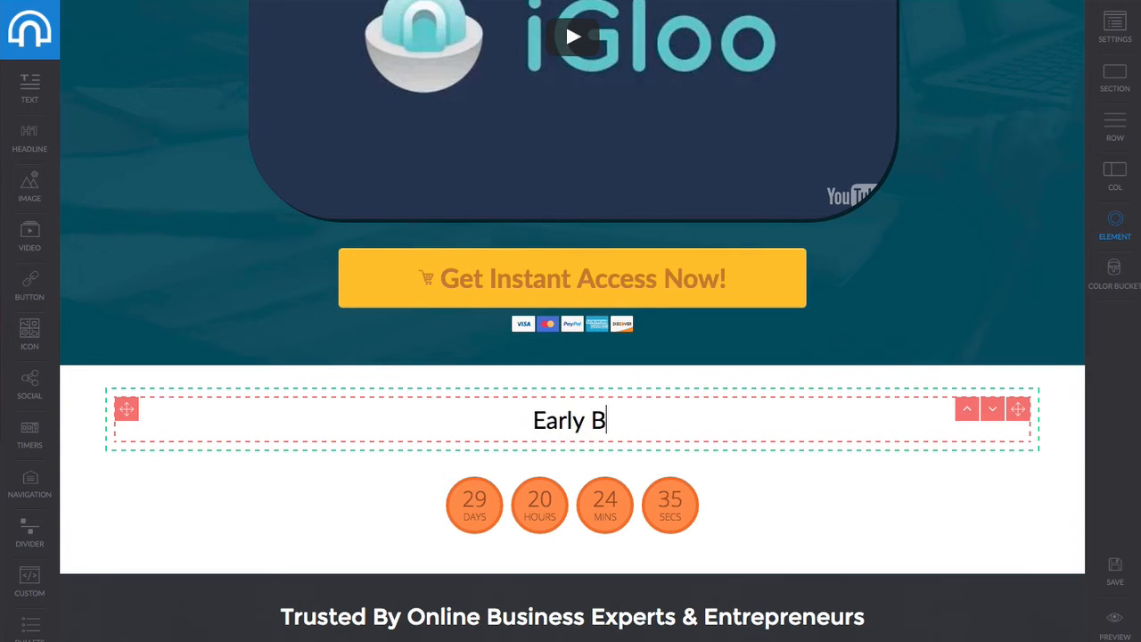
type("ird Spcie")
key("BackSpace")
key("BackSpace")
key("BackSpace")
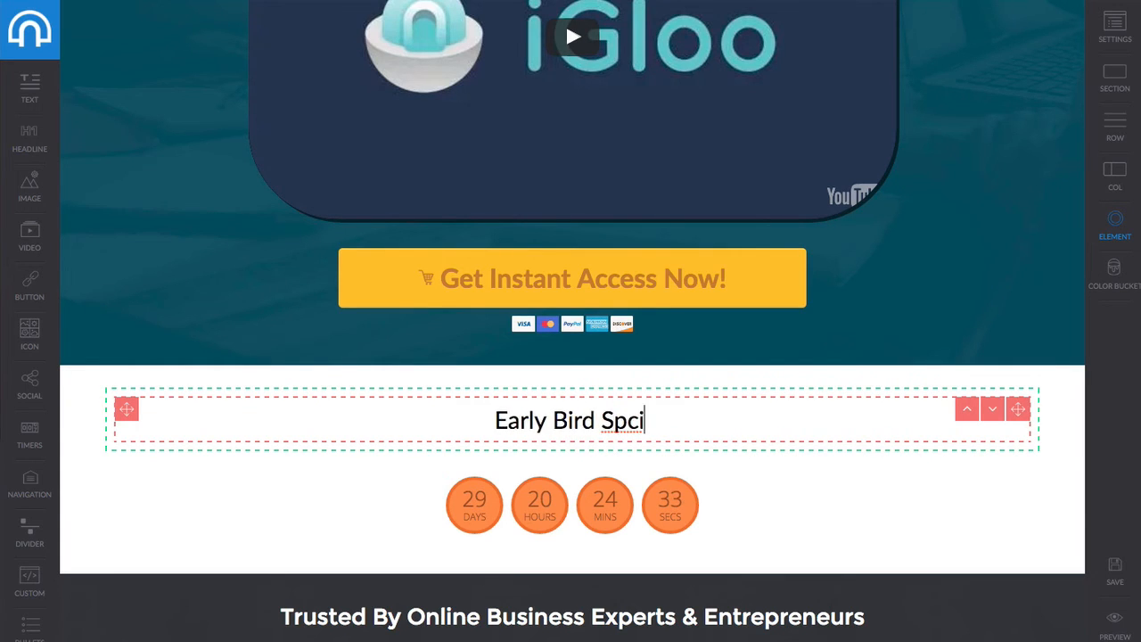
type("ecial ")
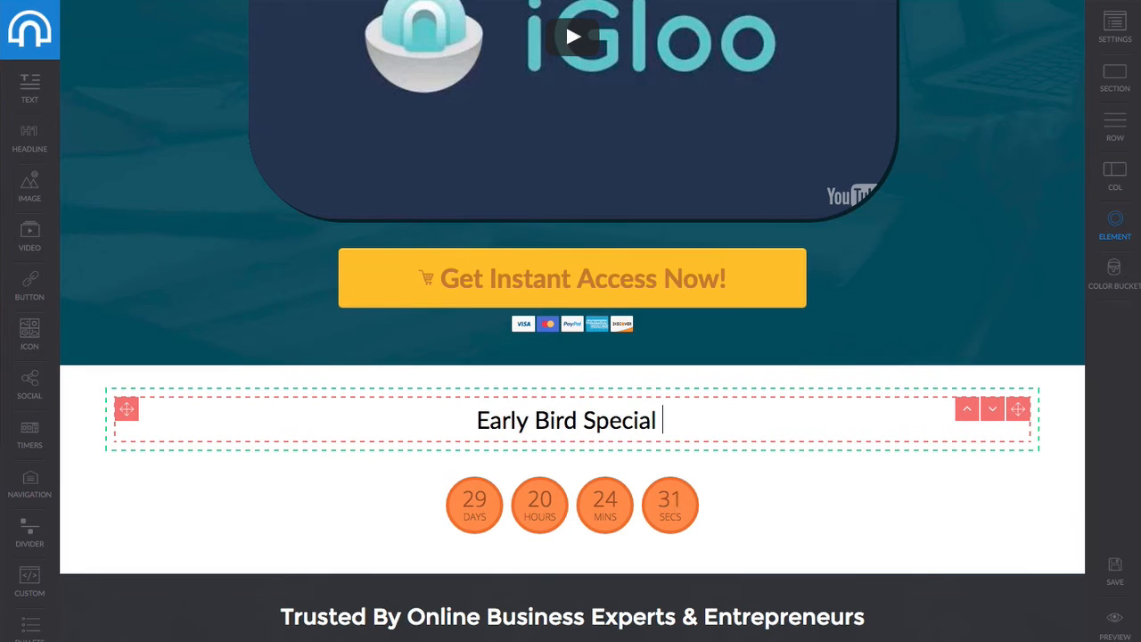
type("Good Unti")
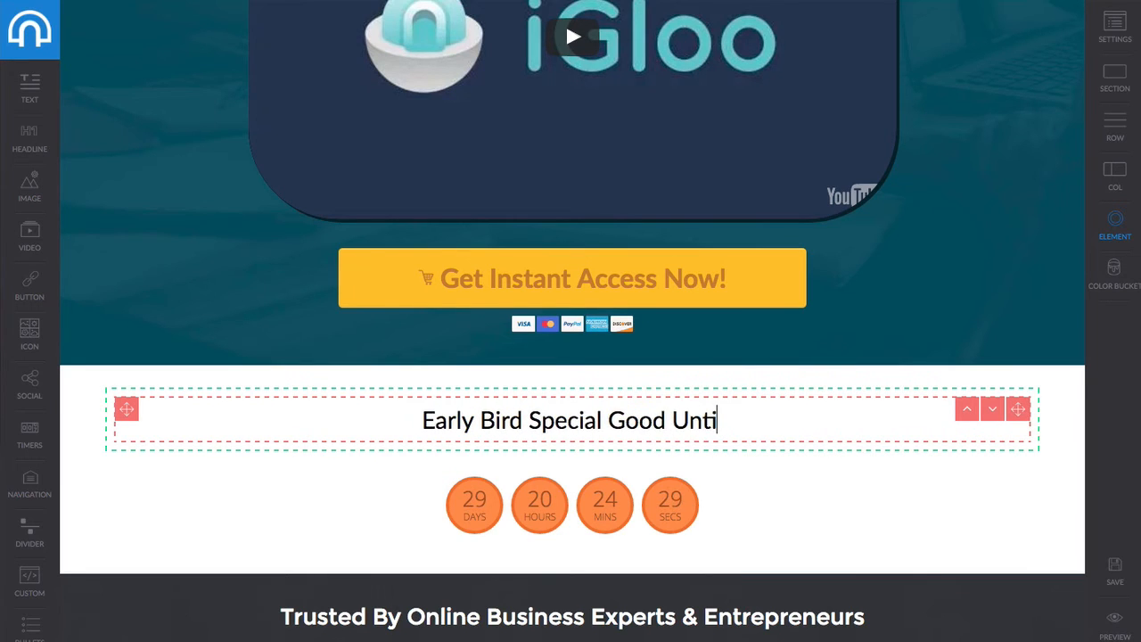
type("l...")
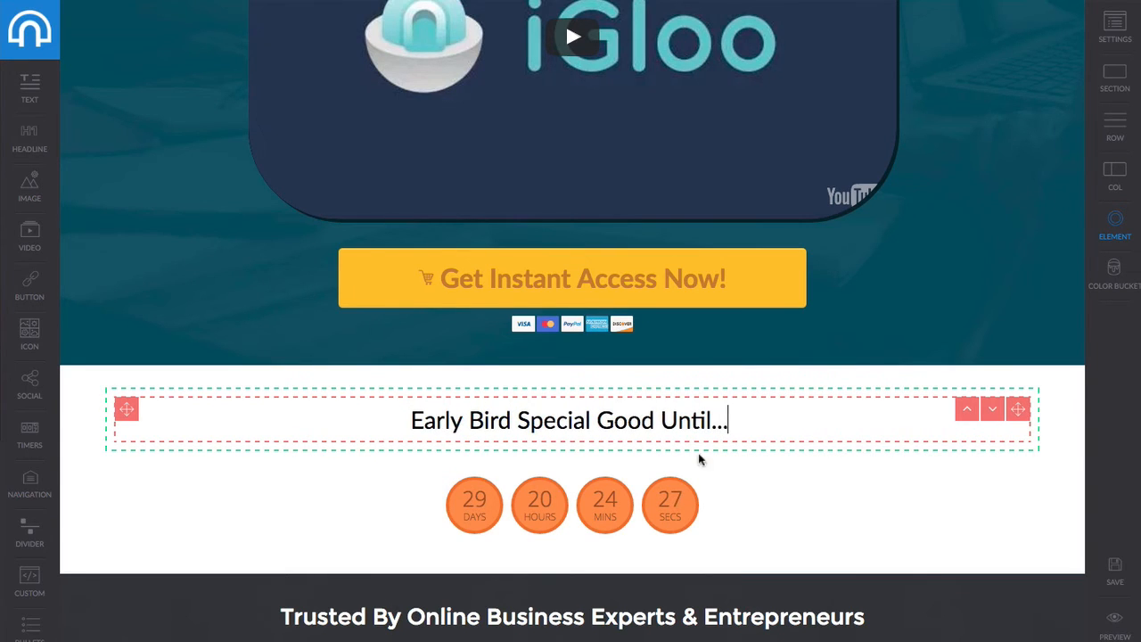
Give the headline a small top margin and red #d31717 text colour.
right_click(745, 421)
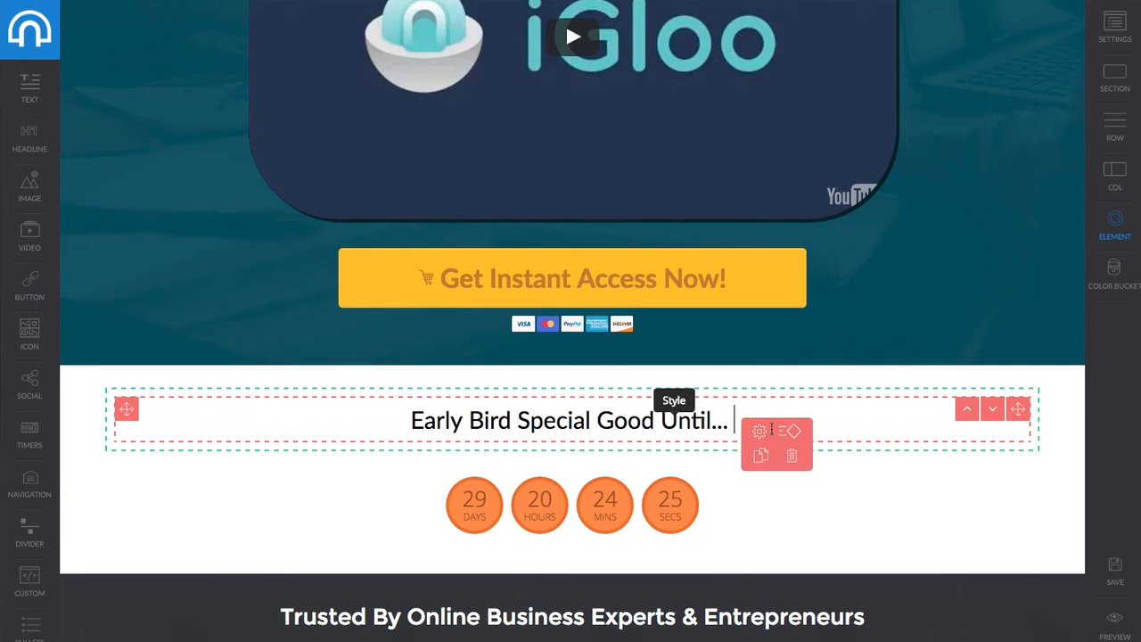
left_click(757, 438)
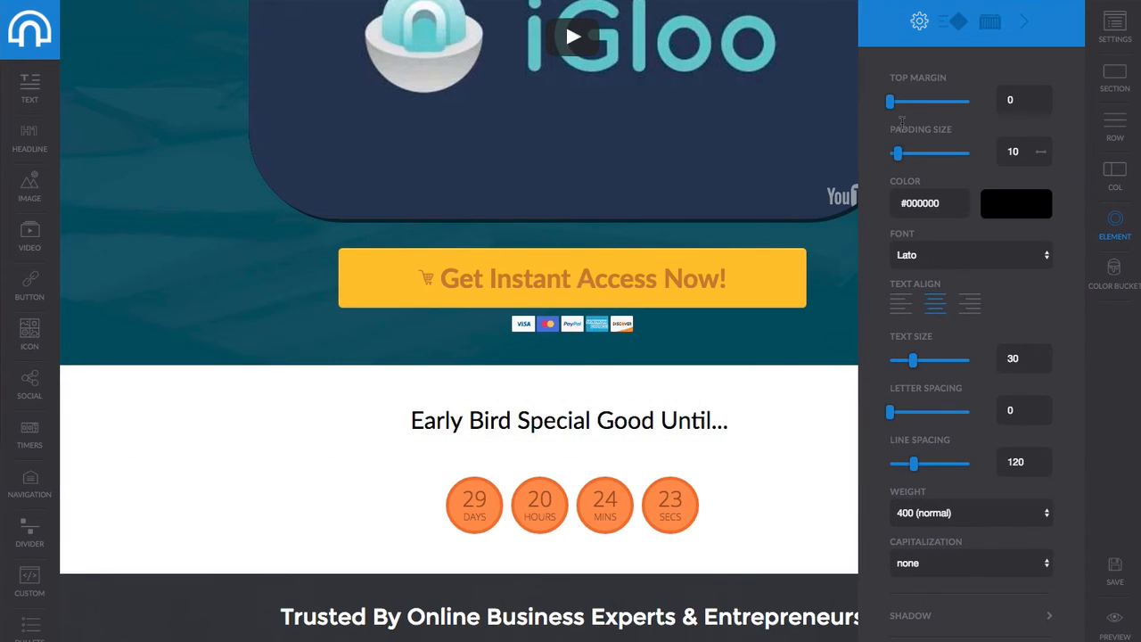
left_click_drag(891, 108, 896, 108)
left_click(944, 202)
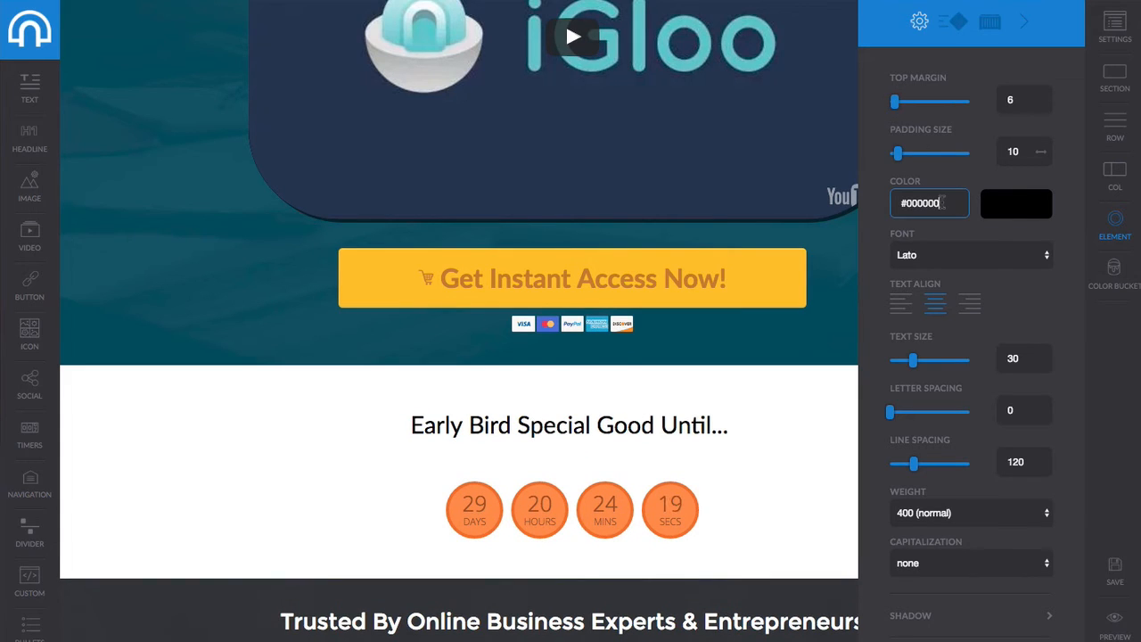
left_click(1016, 210)
left_click(1095, 246)
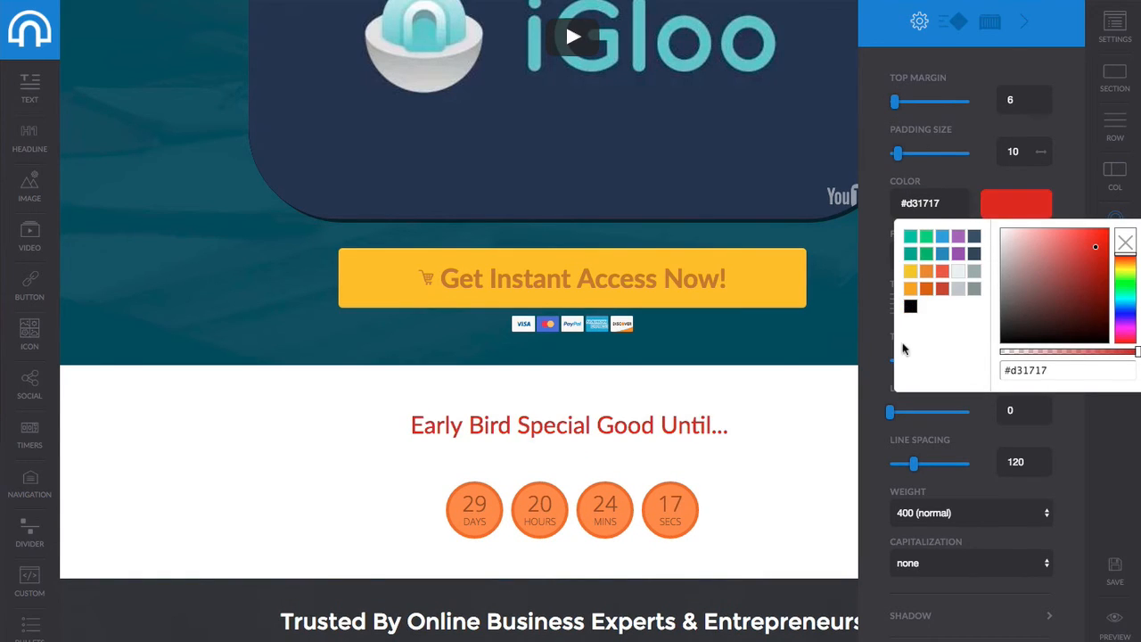
left_click(863, 337)
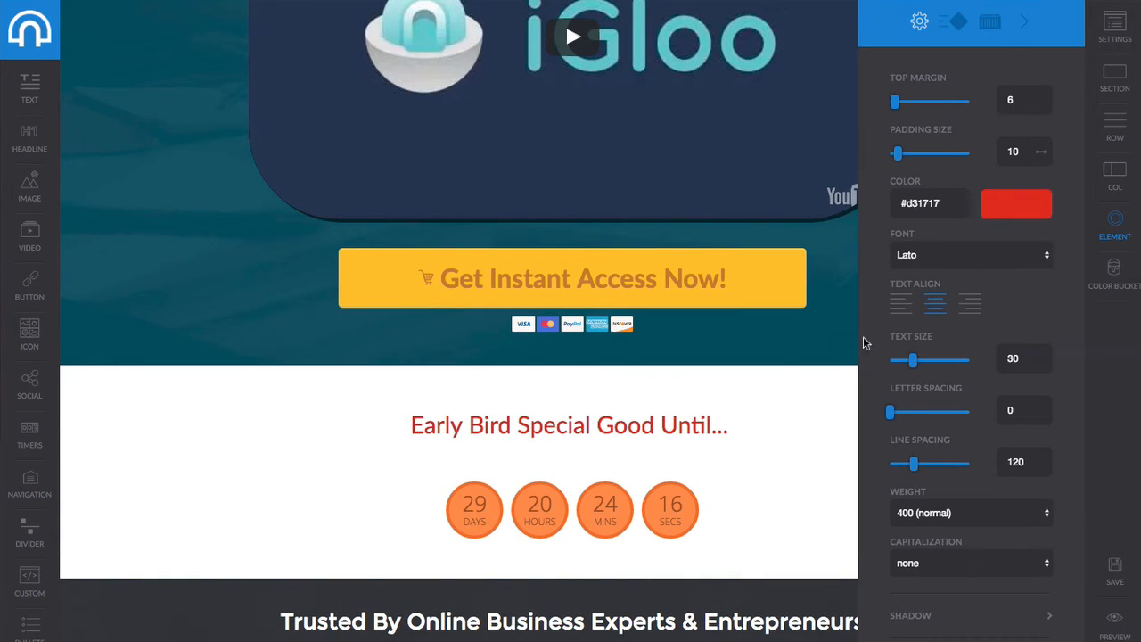
Set the headline font to Oswald, save the page, and close its settings.
left_click(923, 256)
left_click(920, 268)
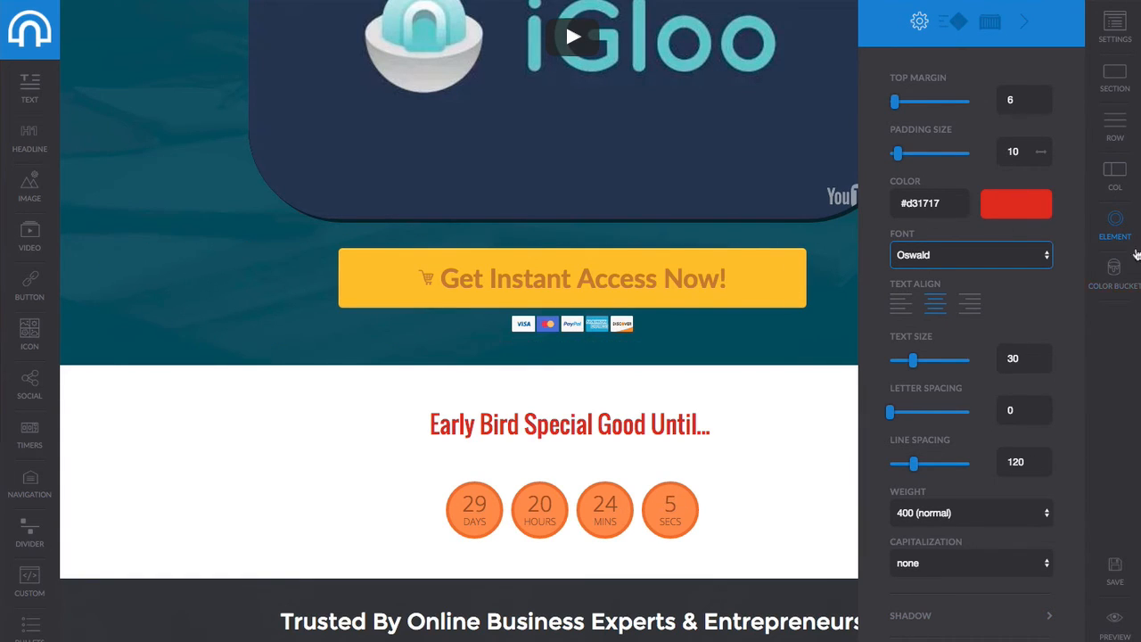
left_click(1126, 566)
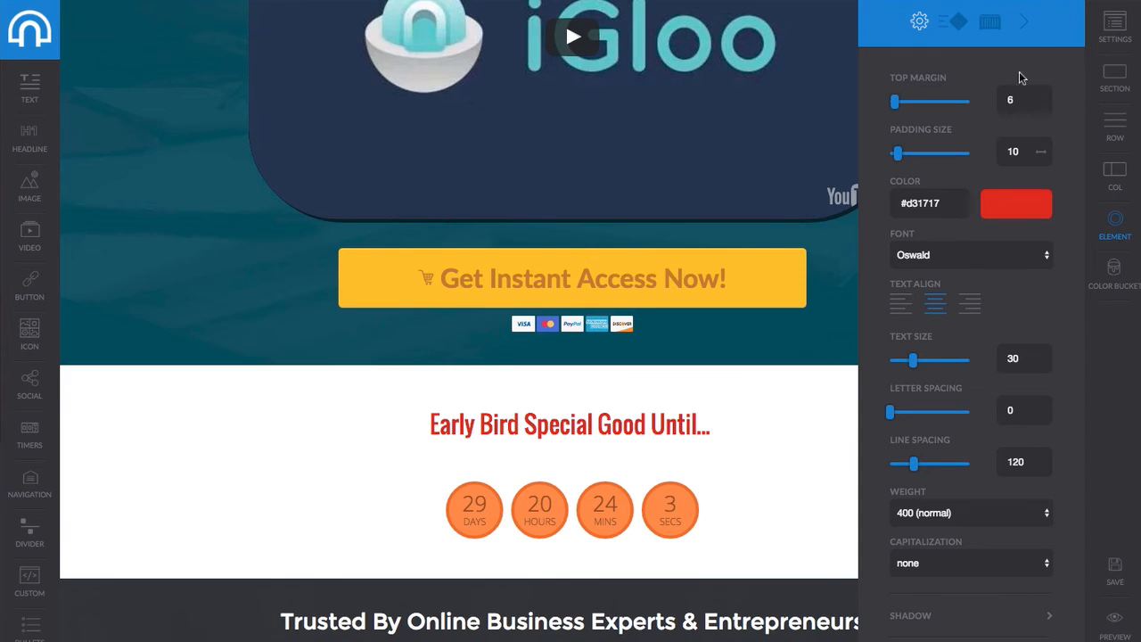
left_click(1025, 29)
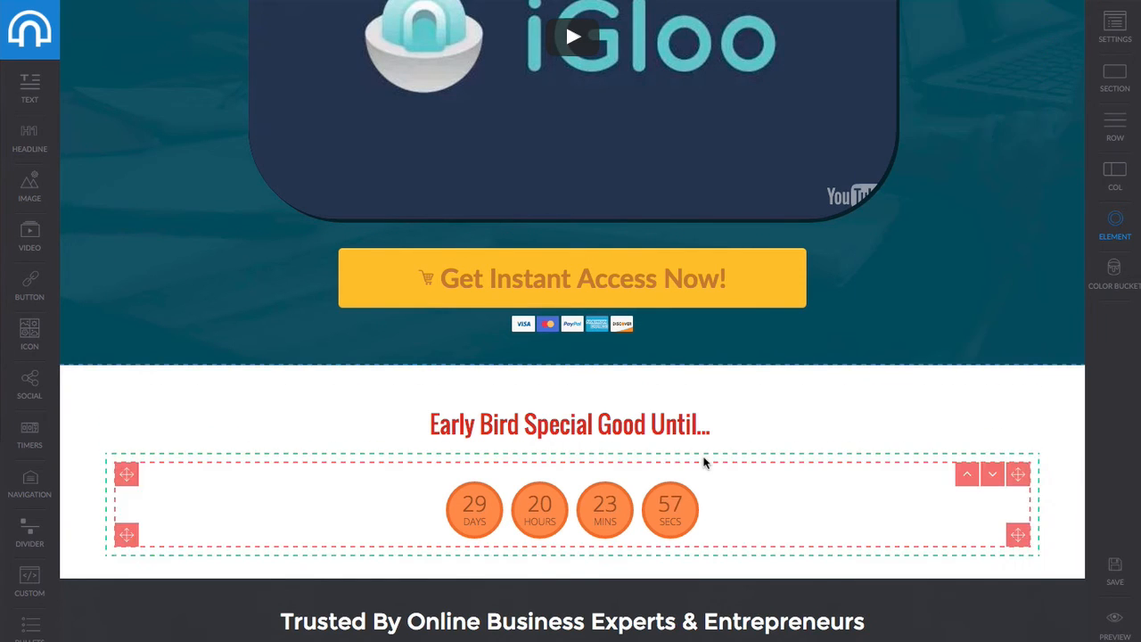
Open settings for the green 'Watch A Quick Demo' section 6, background #84ae4a.
scroll(704, 461, "down", 10)
scroll(704, 461, "down", 3)
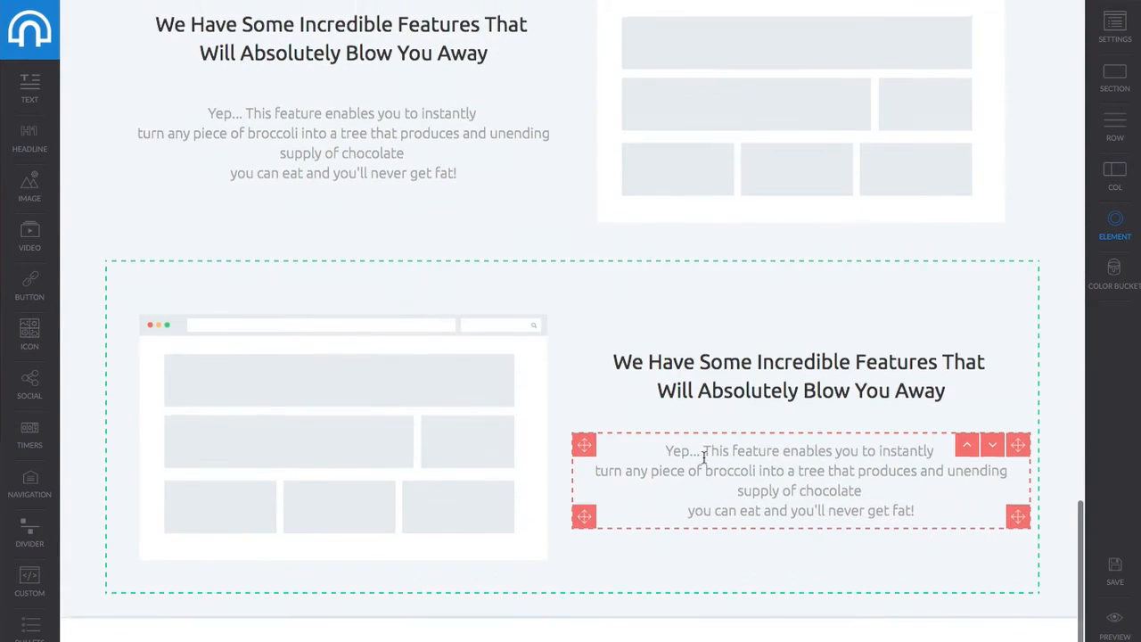
scroll(704, 462, "up", 15)
scroll(704, 462, "up", 5)
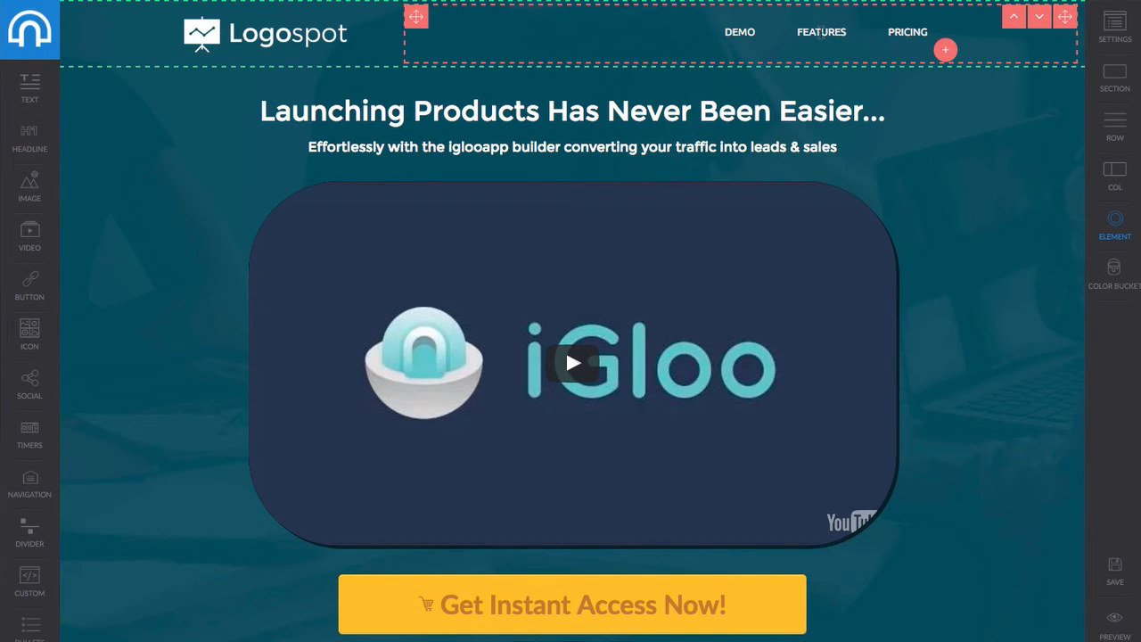
scroll(628, 268, "down", 10)
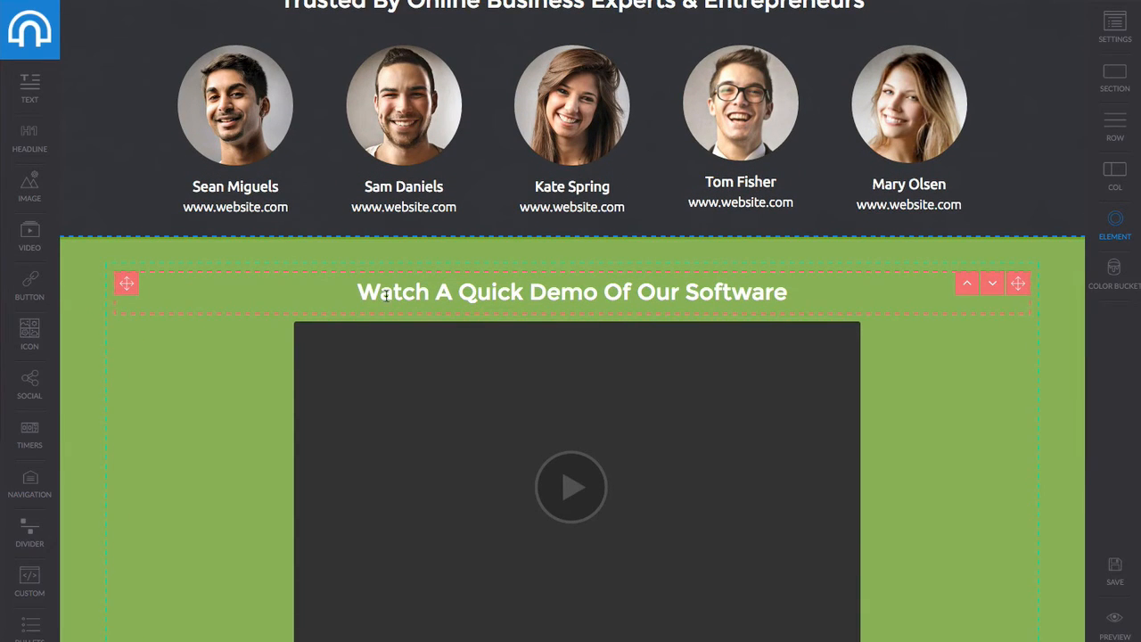
left_click(223, 273)
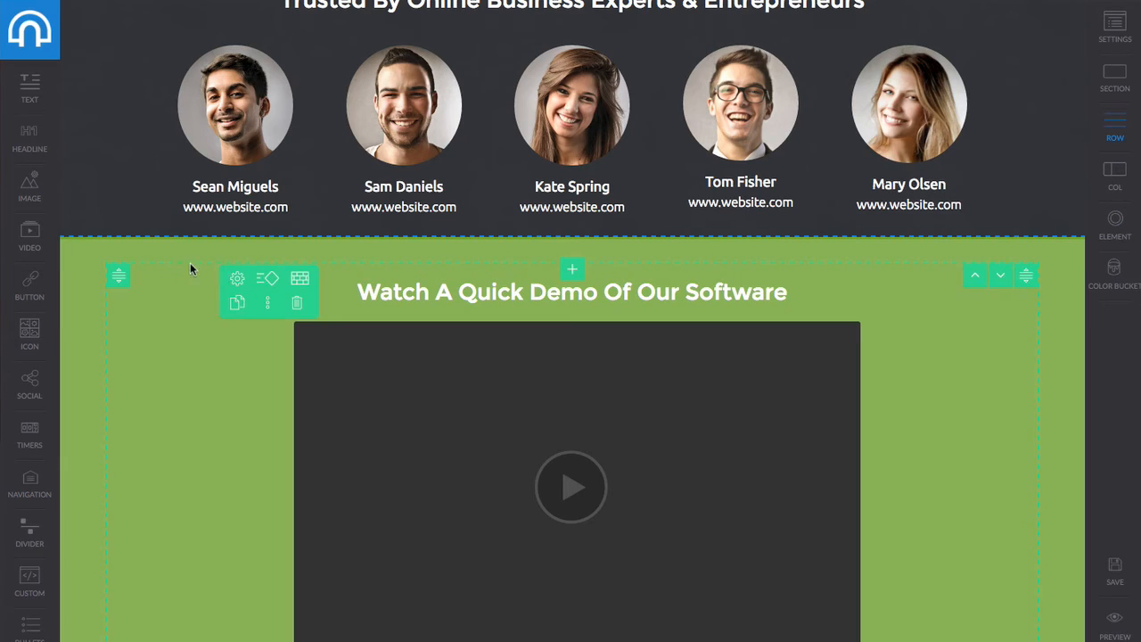
left_click(181, 251)
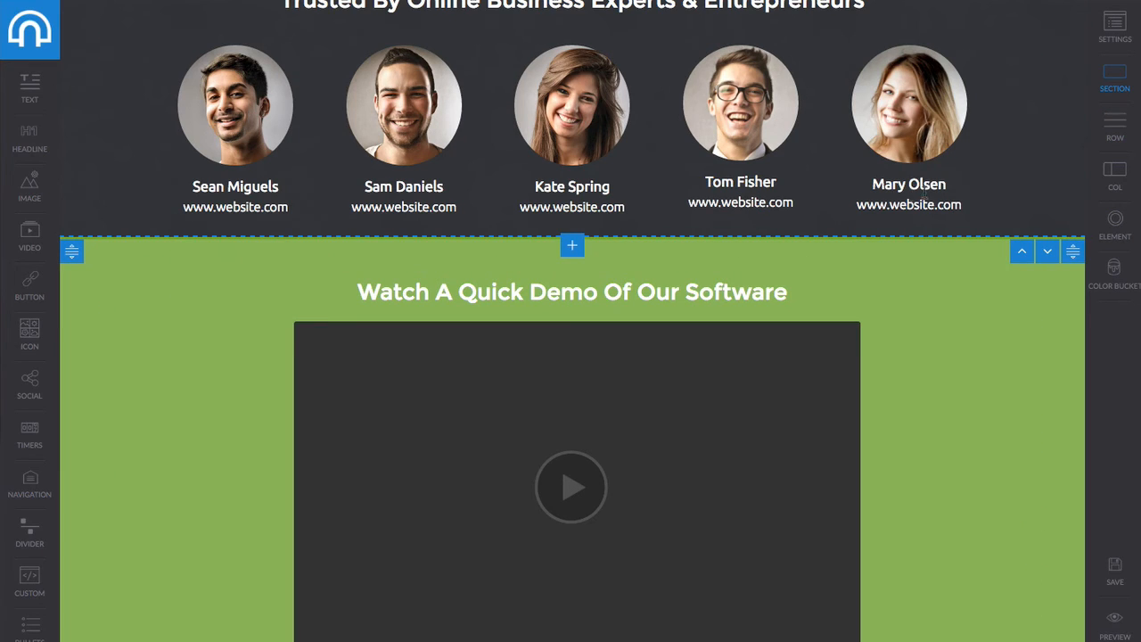
left_click(1121, 89)
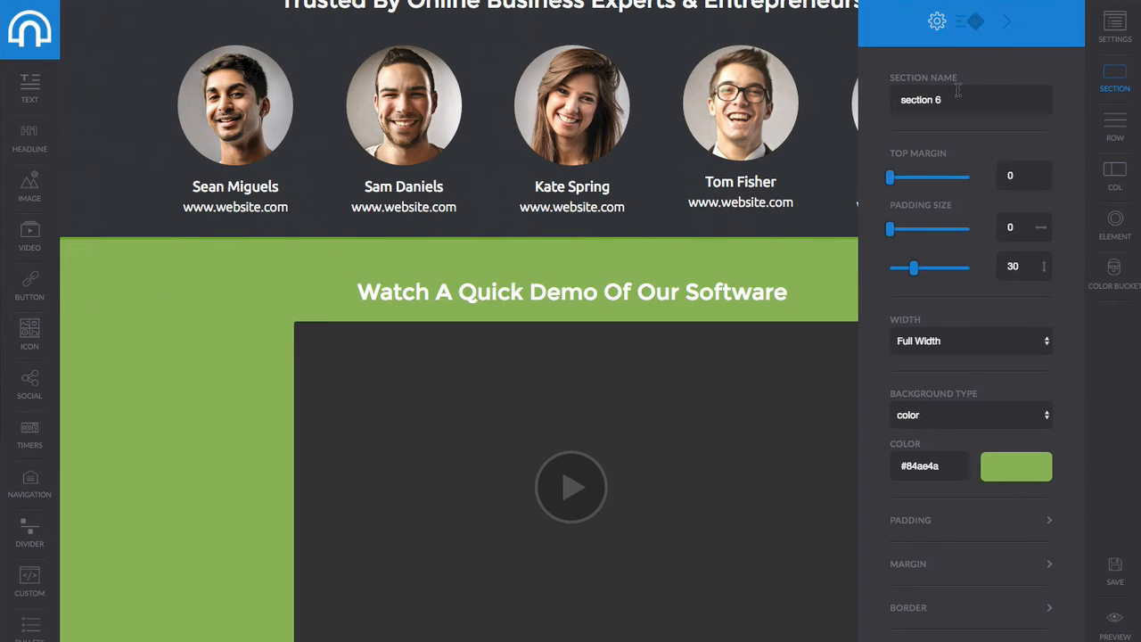
left_click(385, 244)
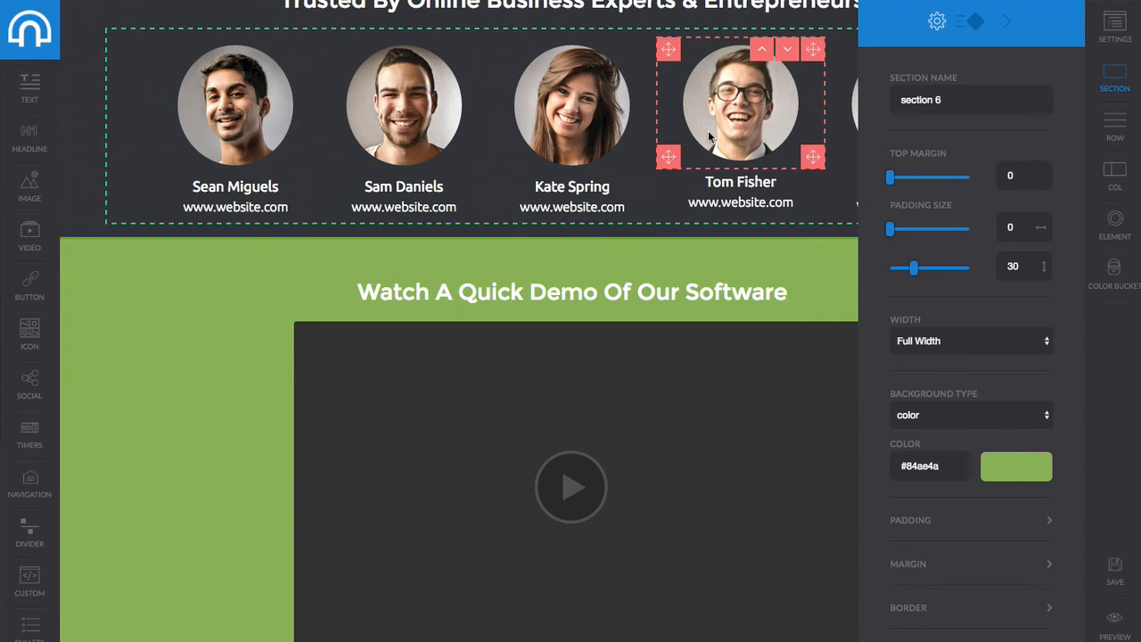
scroll(709, 133, "up", 15)
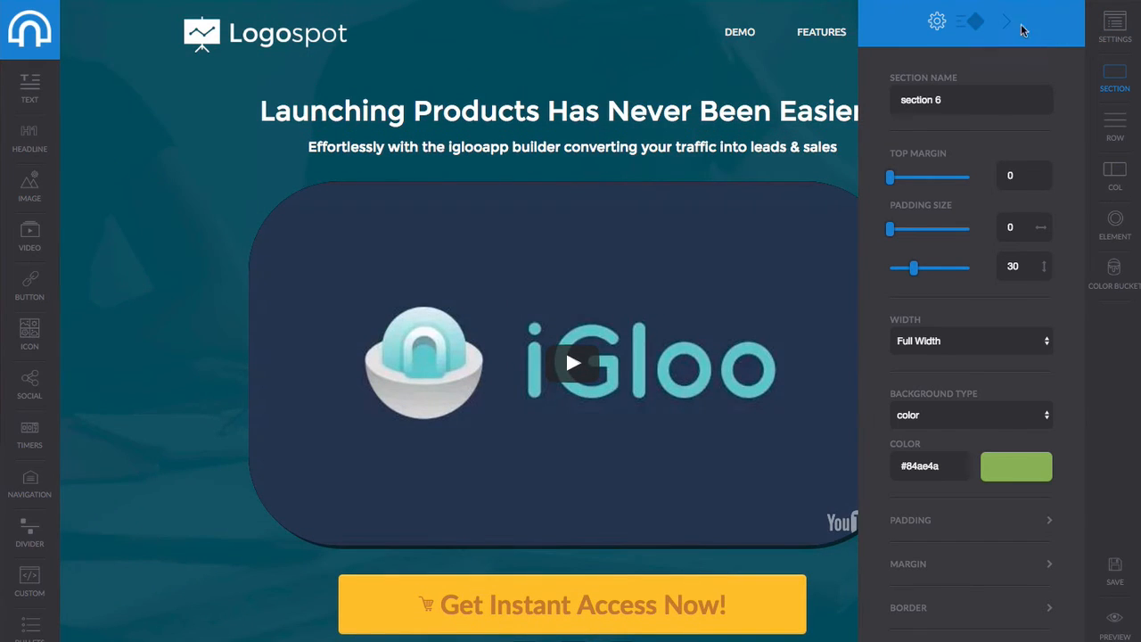
Close the section panel, make the DEMO menu link scroll to section 6, and save.
left_click(1008, 24)
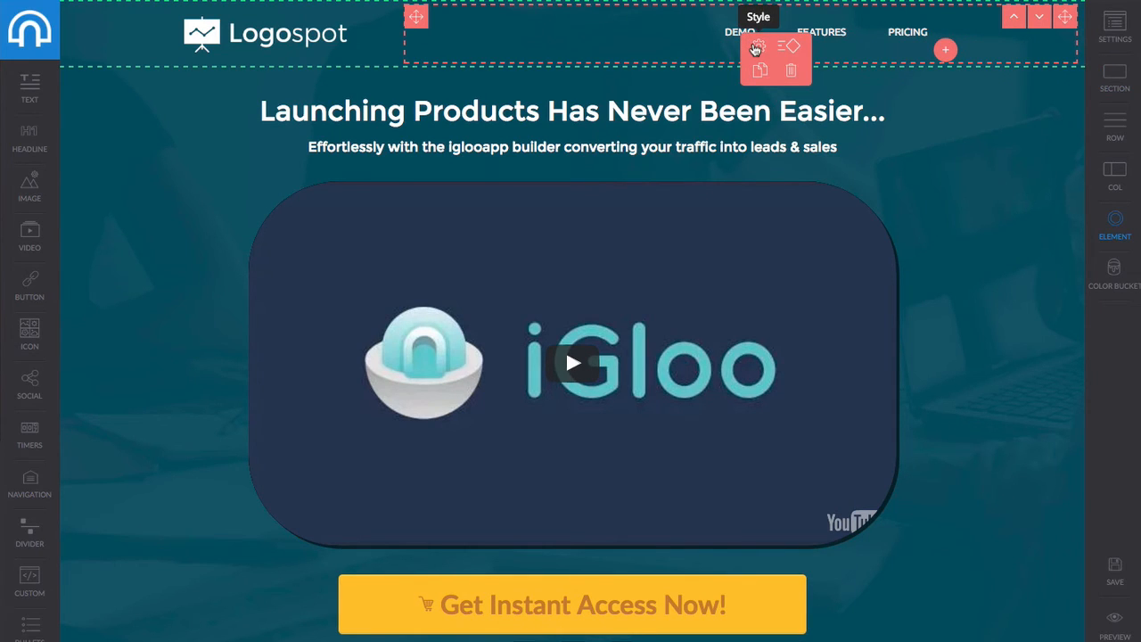
left_click(755, 46)
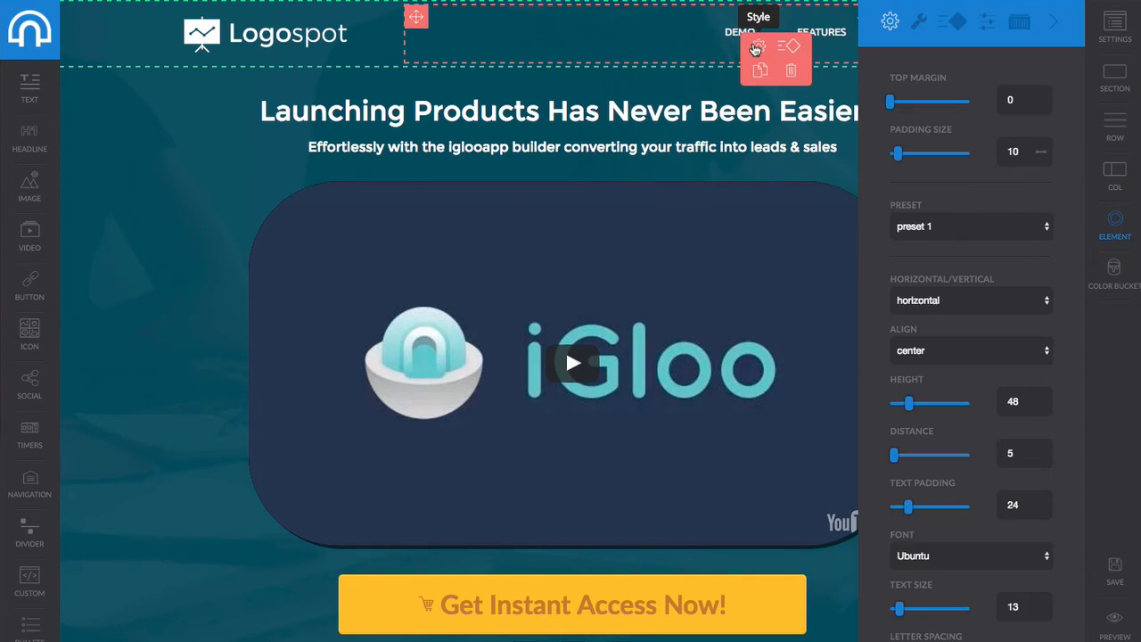
left_click(918, 23)
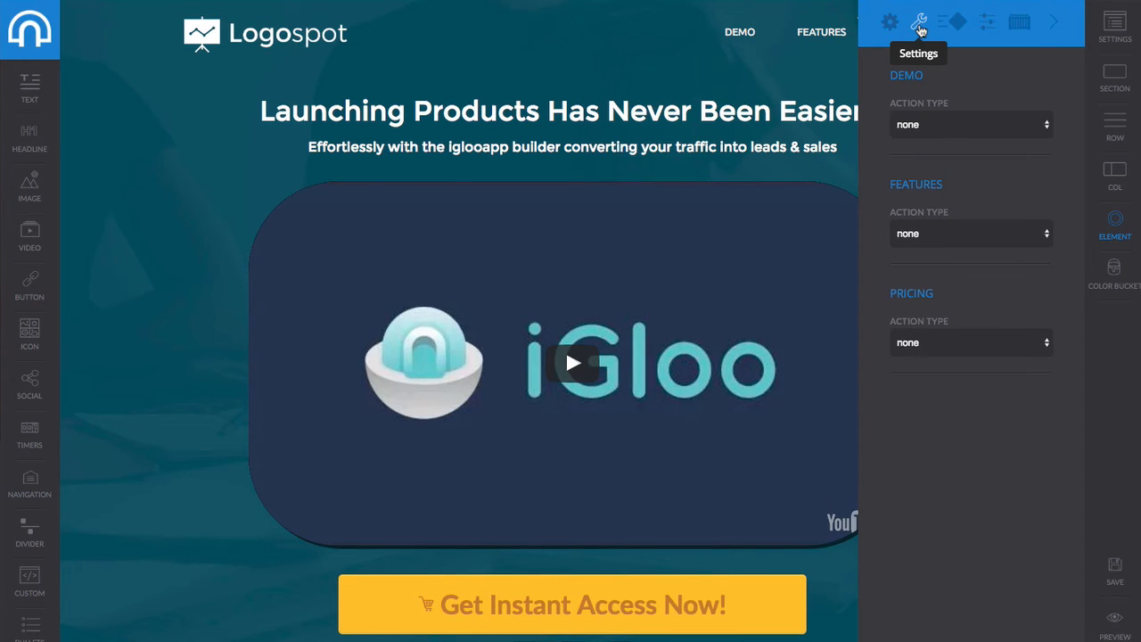
left_click(941, 127)
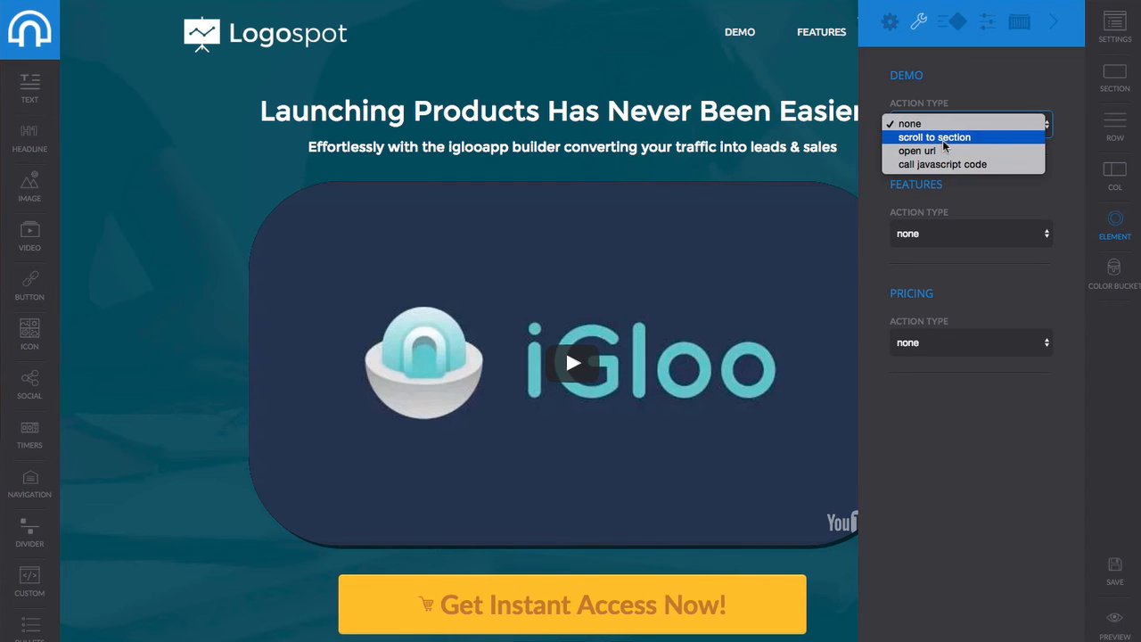
left_click(943, 138)
left_click(955, 175)
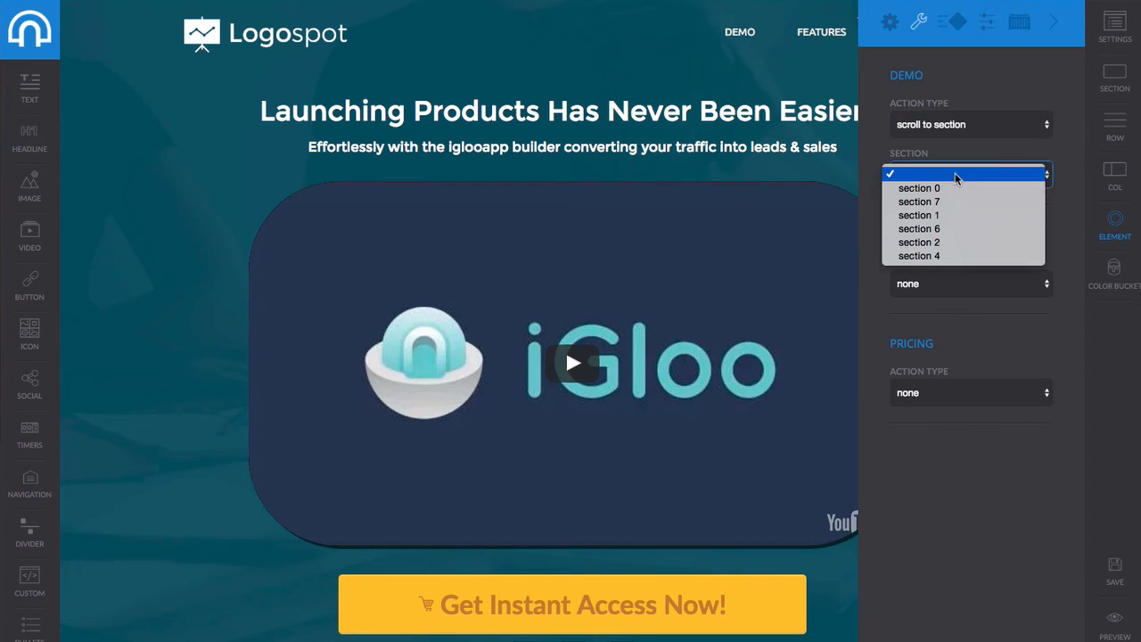
left_click(940, 232)
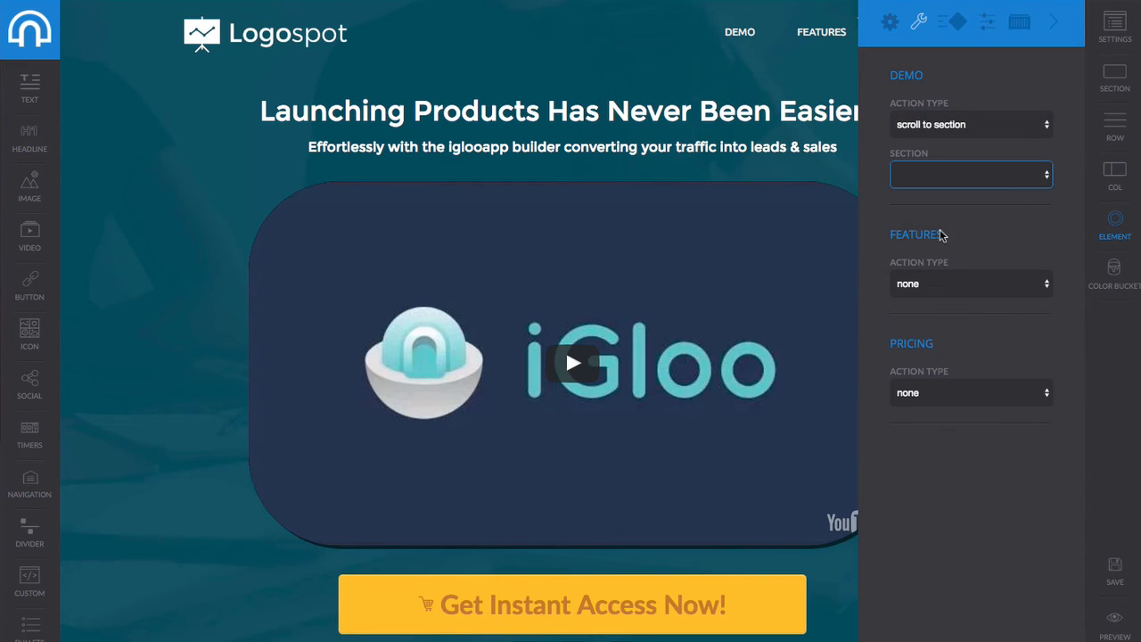
left_click(1007, 179)
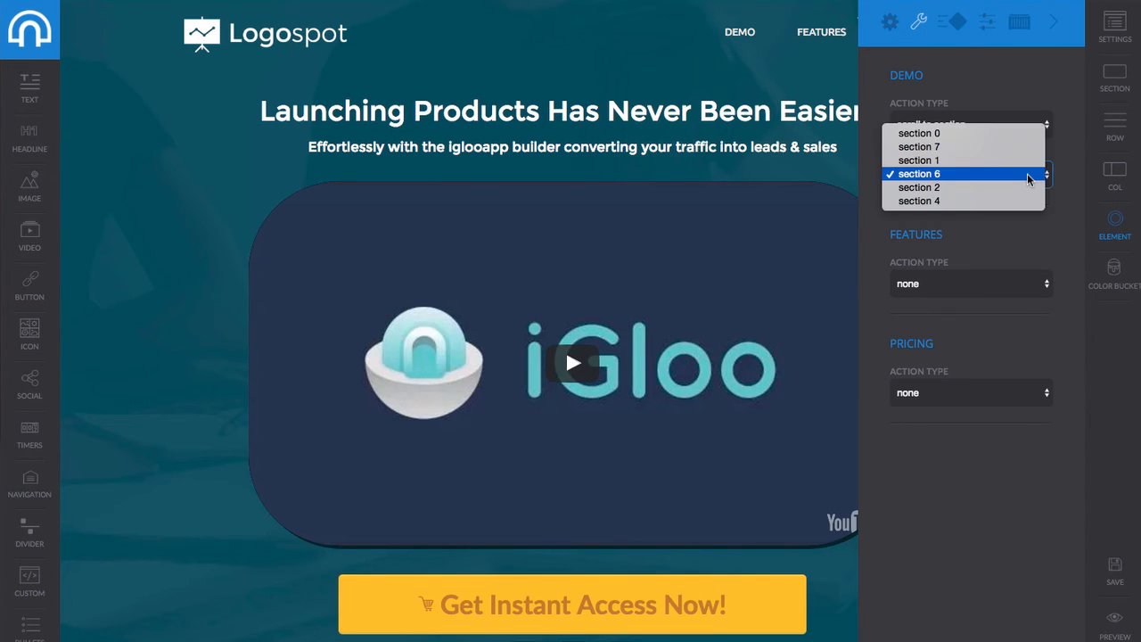
left_click(1028, 178)
left_click(1113, 570)
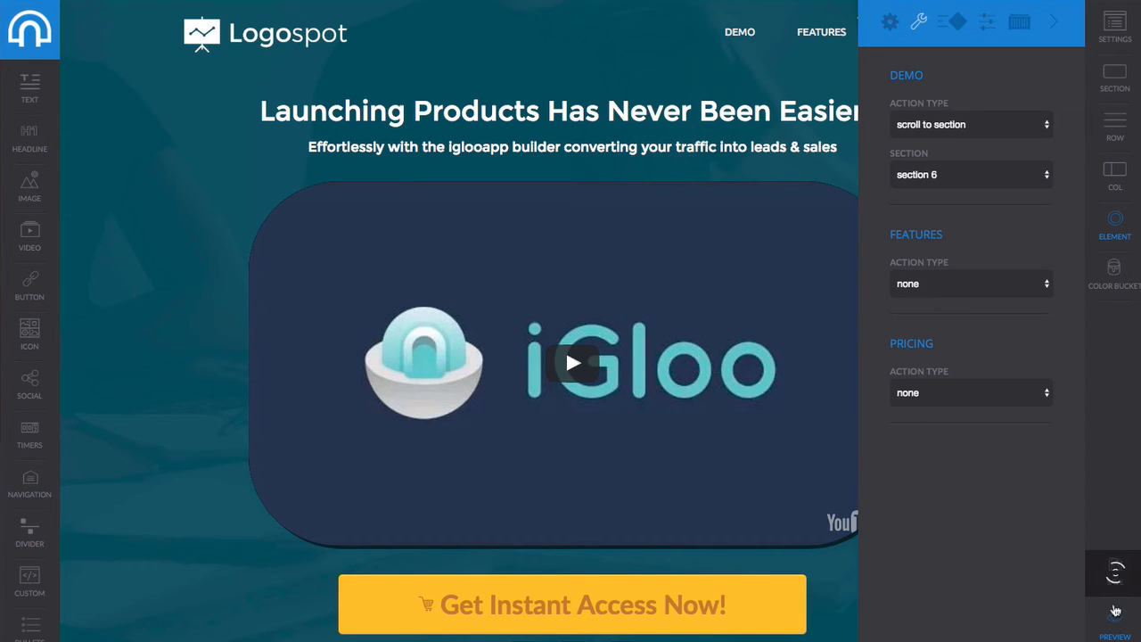
Preview the sales page and test that the DEMO and FEATURES links jump to their sections.
left_click(1114, 622)
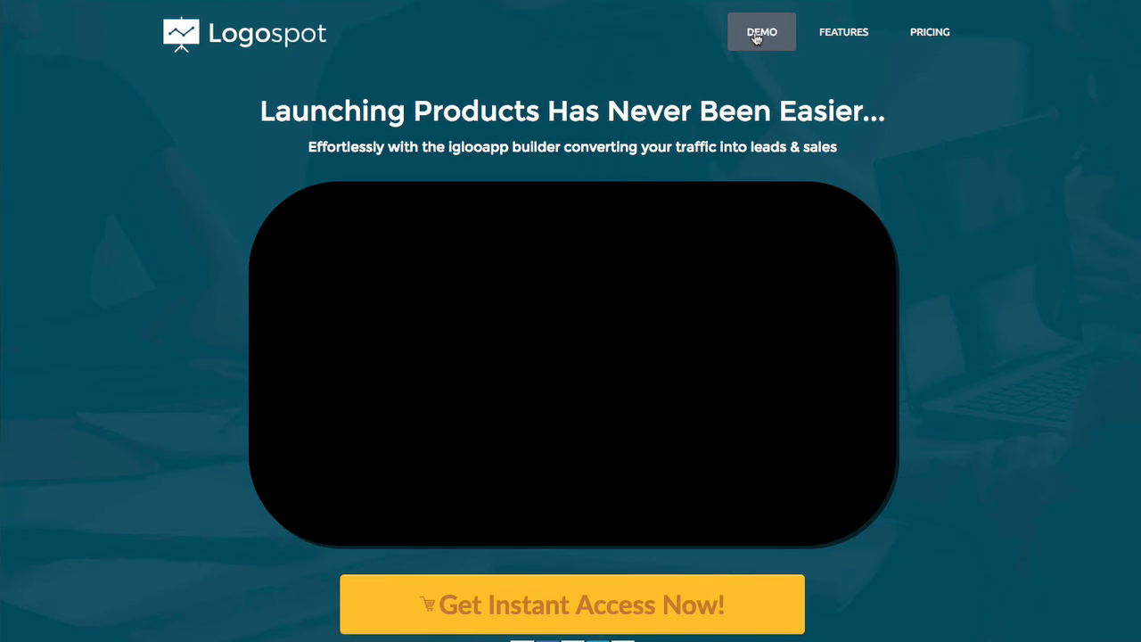
left_click(756, 38)
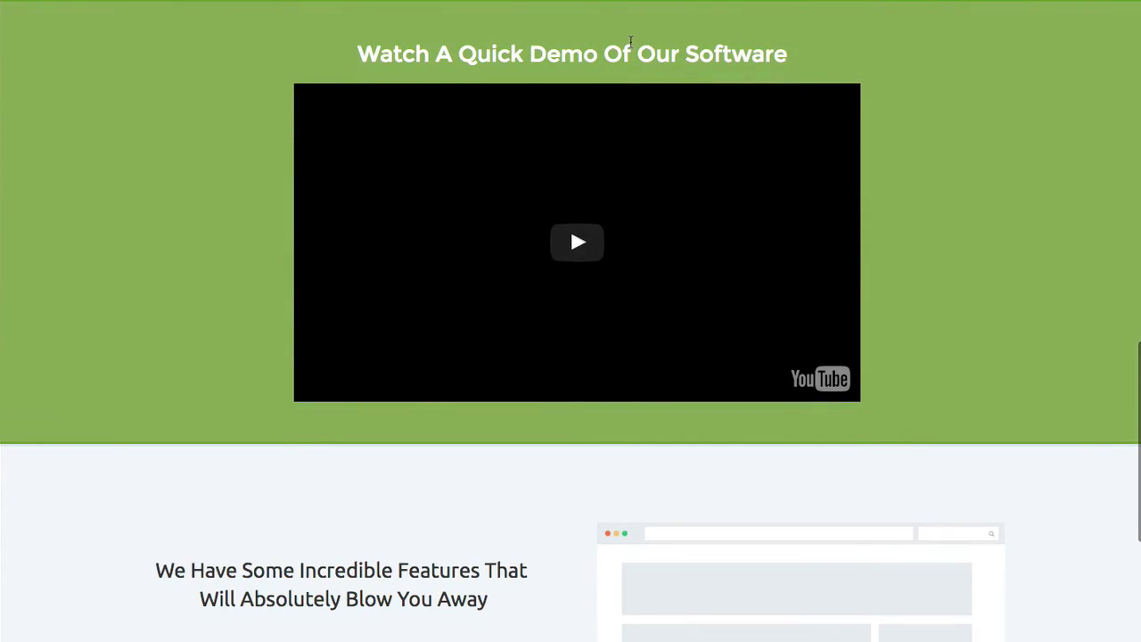
scroll(717, 54, "up", 13)
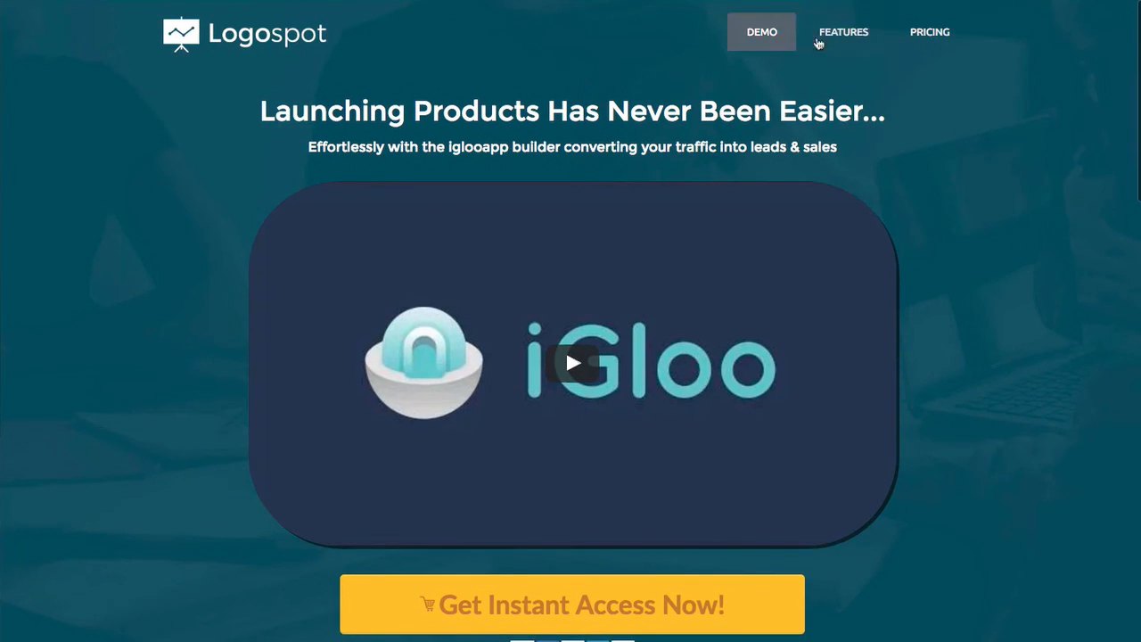
left_click(840, 43)
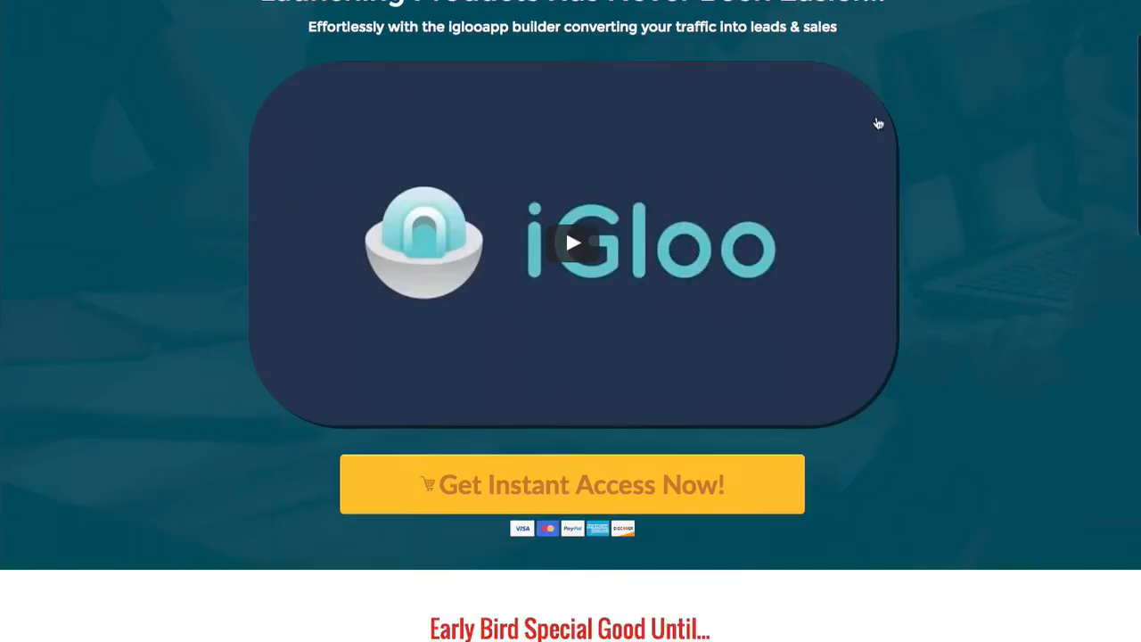
scroll(875, 122, "up", 15)
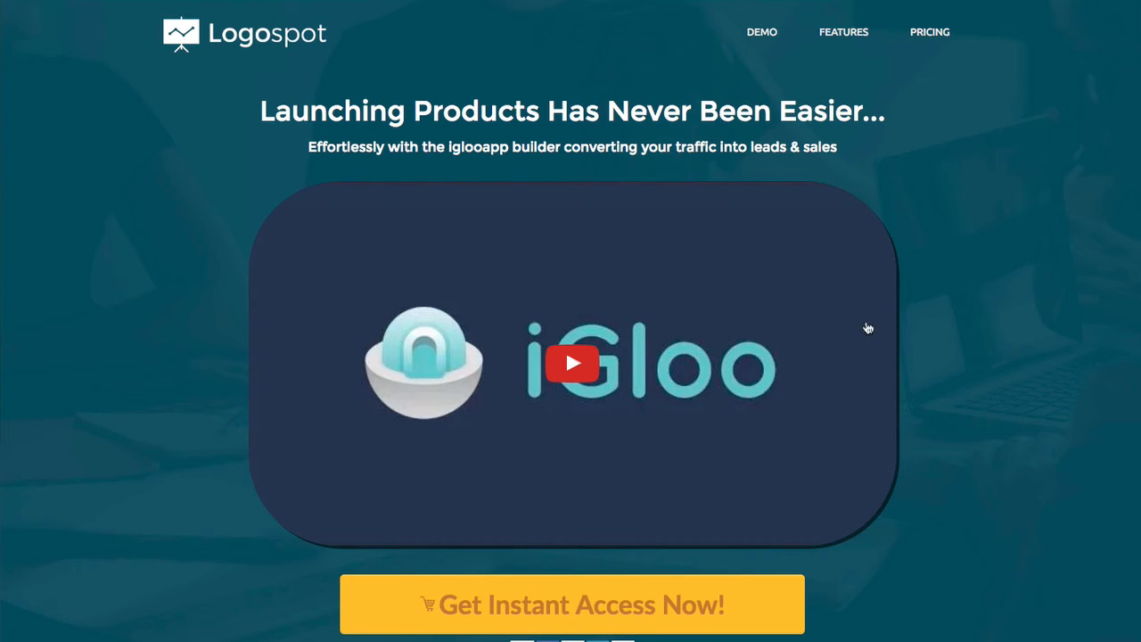
Exit the preview, confirm DEMO still scrolls to section 6, and close the menu link settings.
key("Escape")
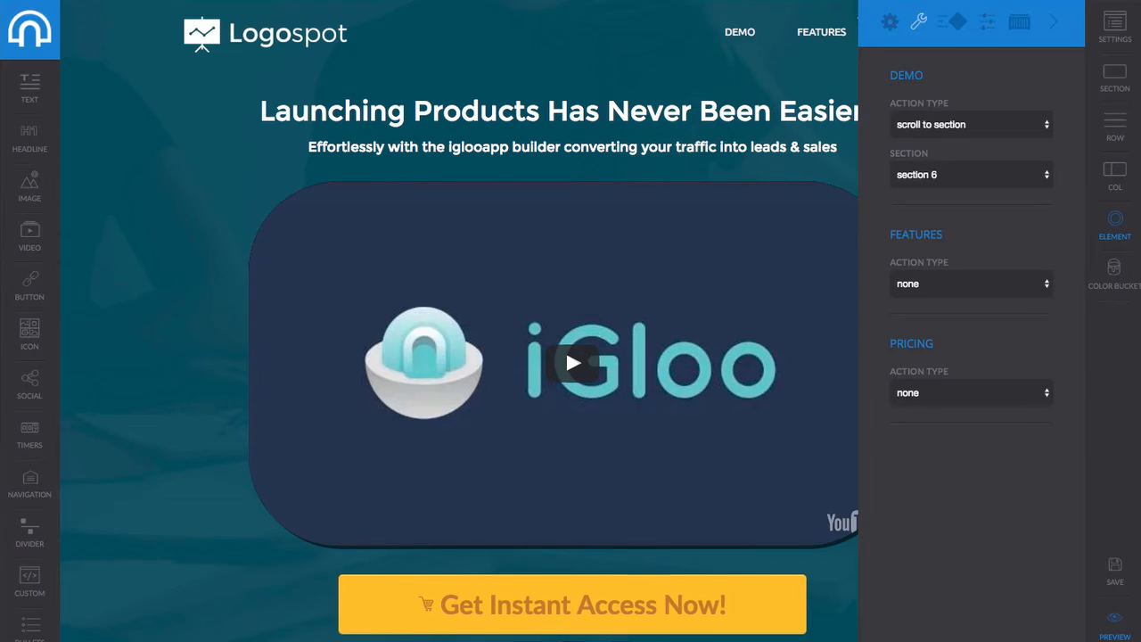
left_click(952, 132)
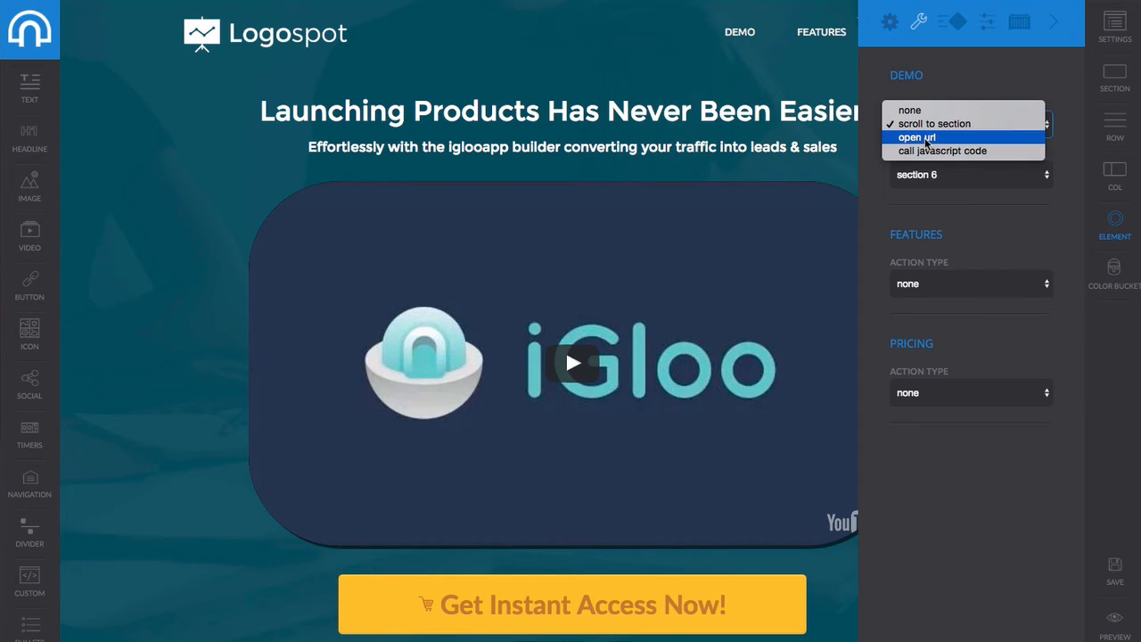
left_click(959, 76)
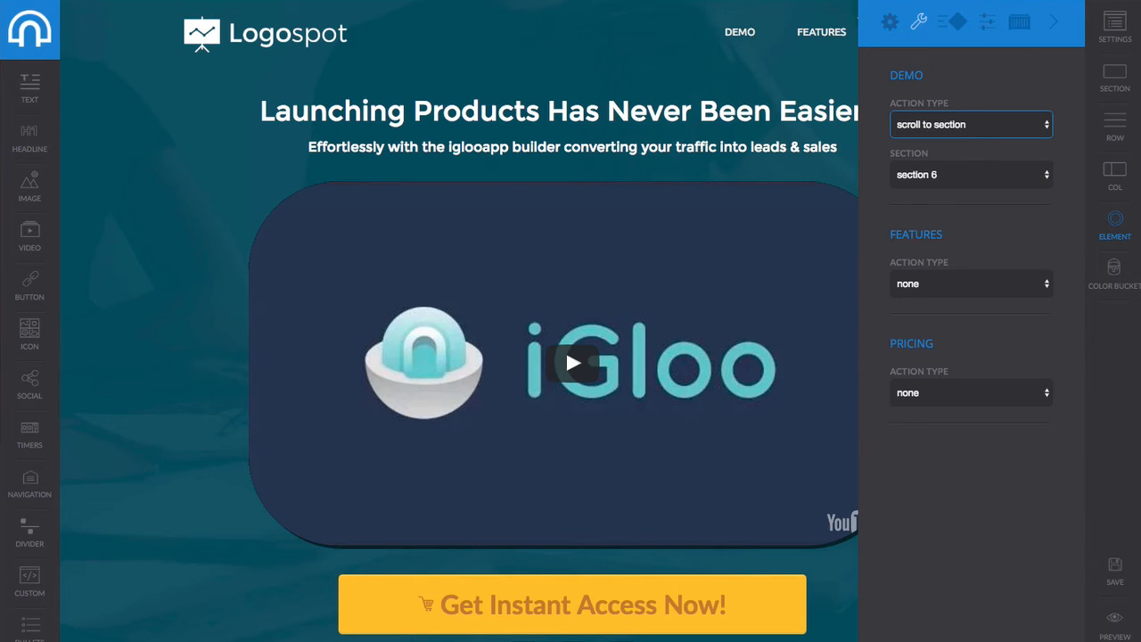
left_click(1059, 23)
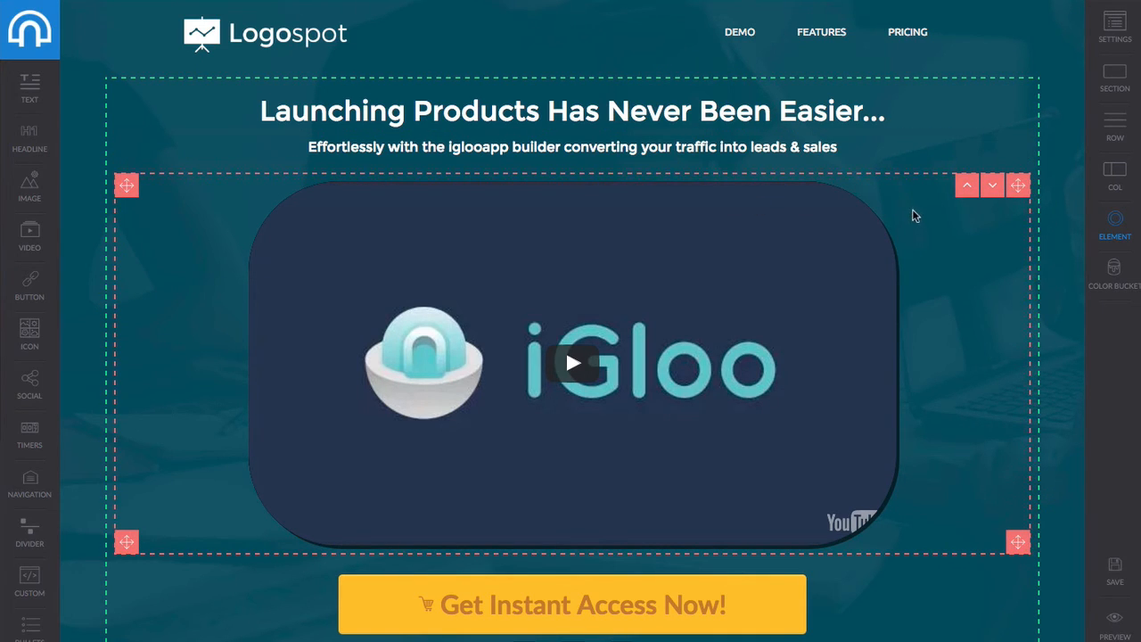
scroll(757, 41, "down", 6)
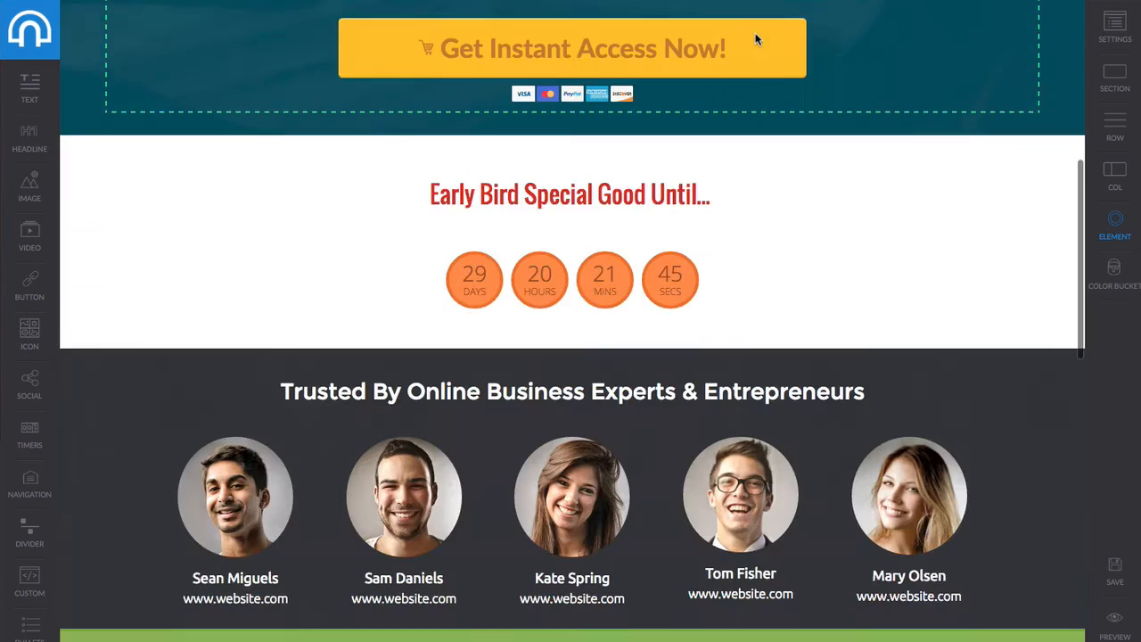
scroll(757, 226, "down", 5)
scroll(757, 211, "down", 8)
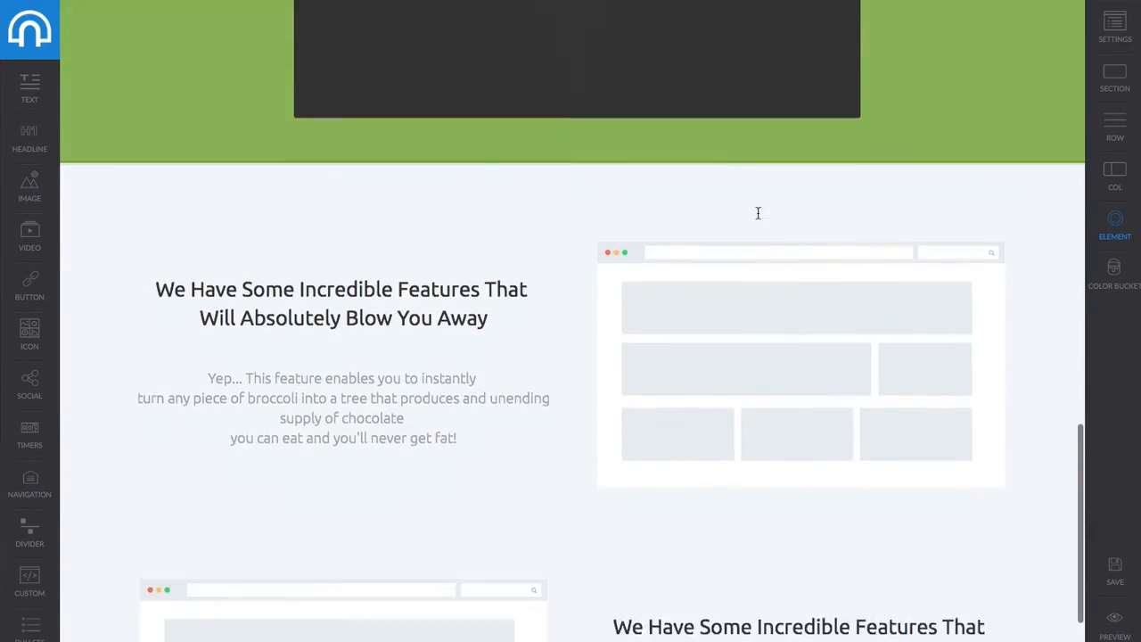
scroll(757, 214, "up", 12)
scroll(757, 211, "up", 4)
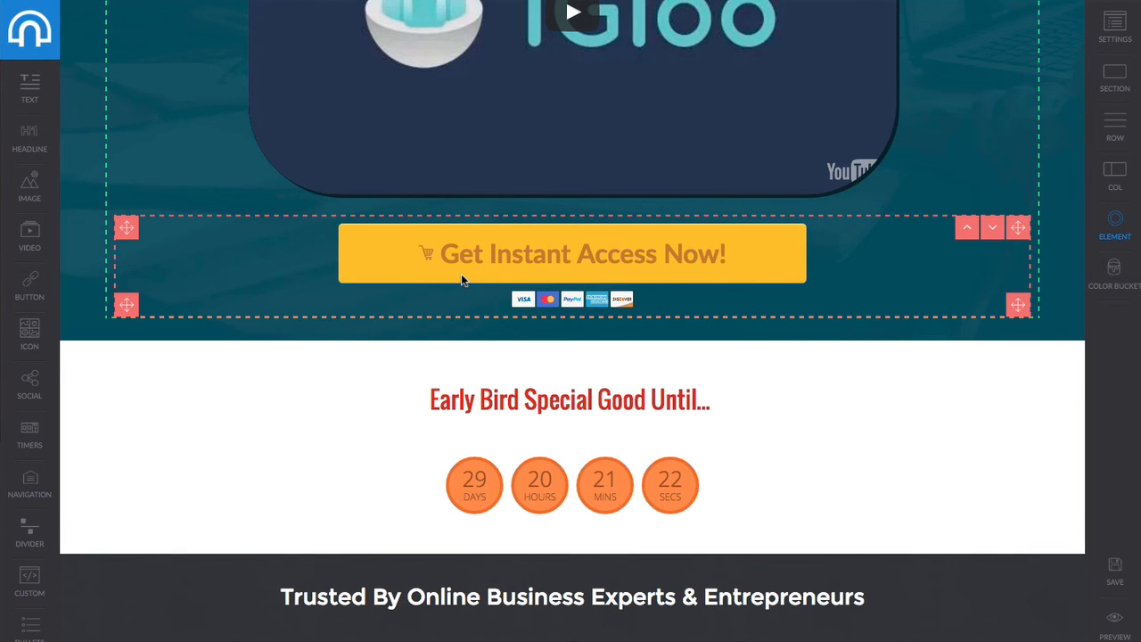
scroll(460, 273, "up", 4)
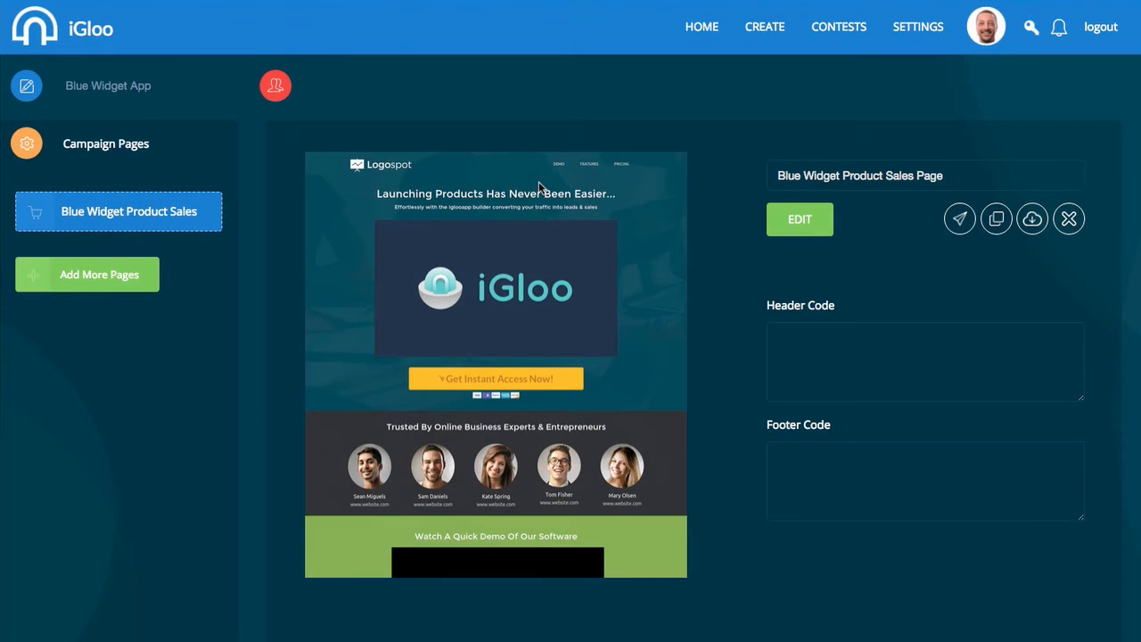
Add a new upsell page from the Upgrade template and rename it 'OTO 1'.
left_click(120, 275)
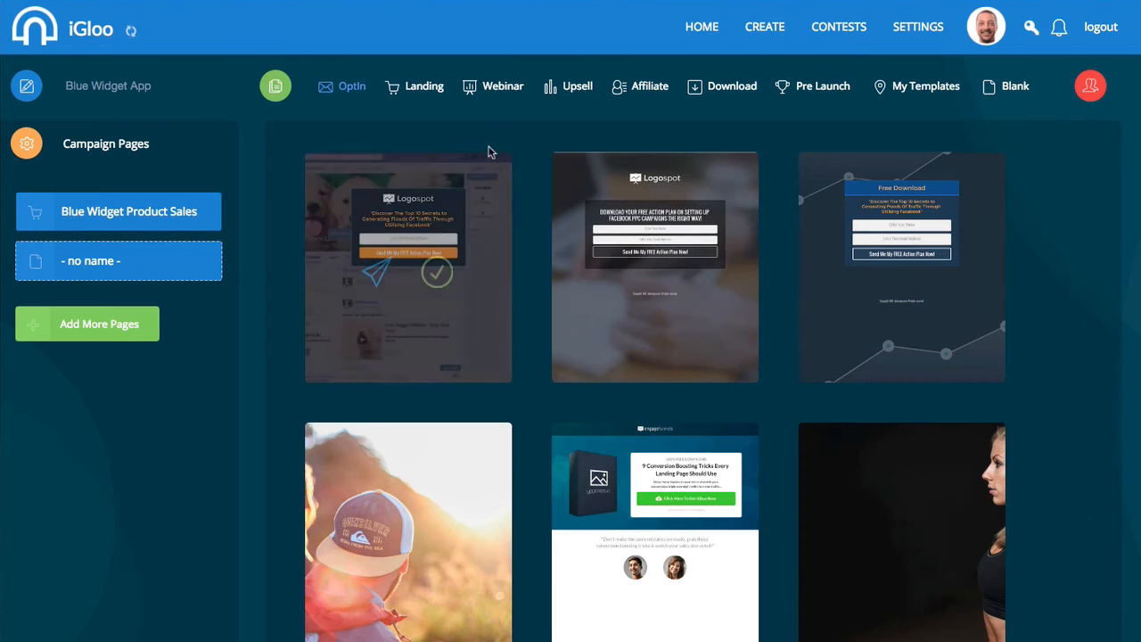
left_click(576, 89)
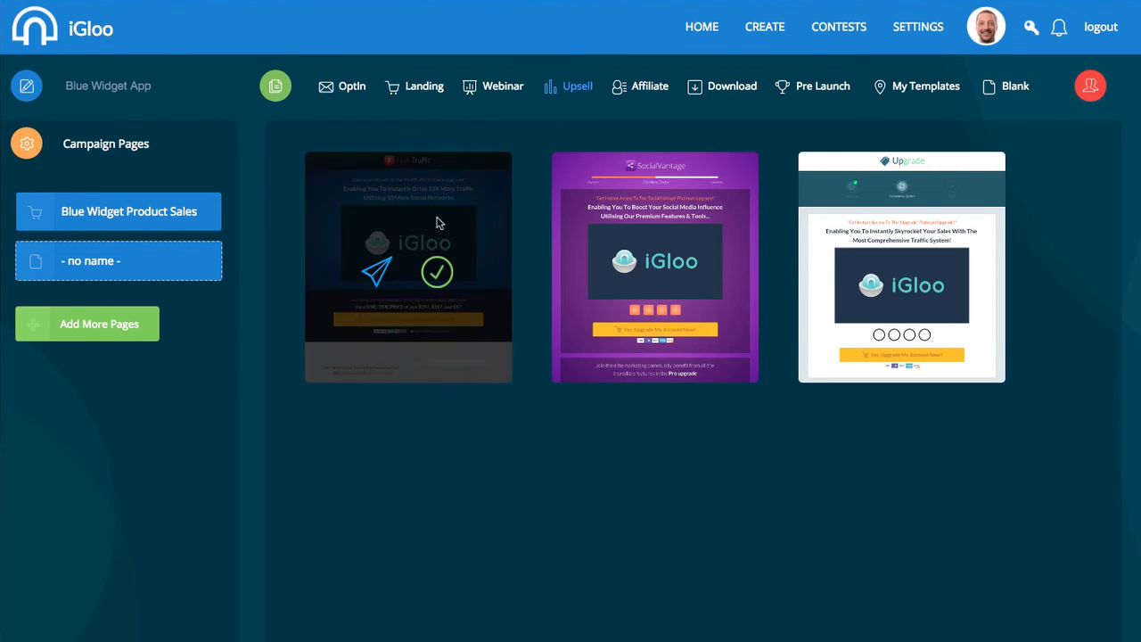
mouse_move(869, 282)
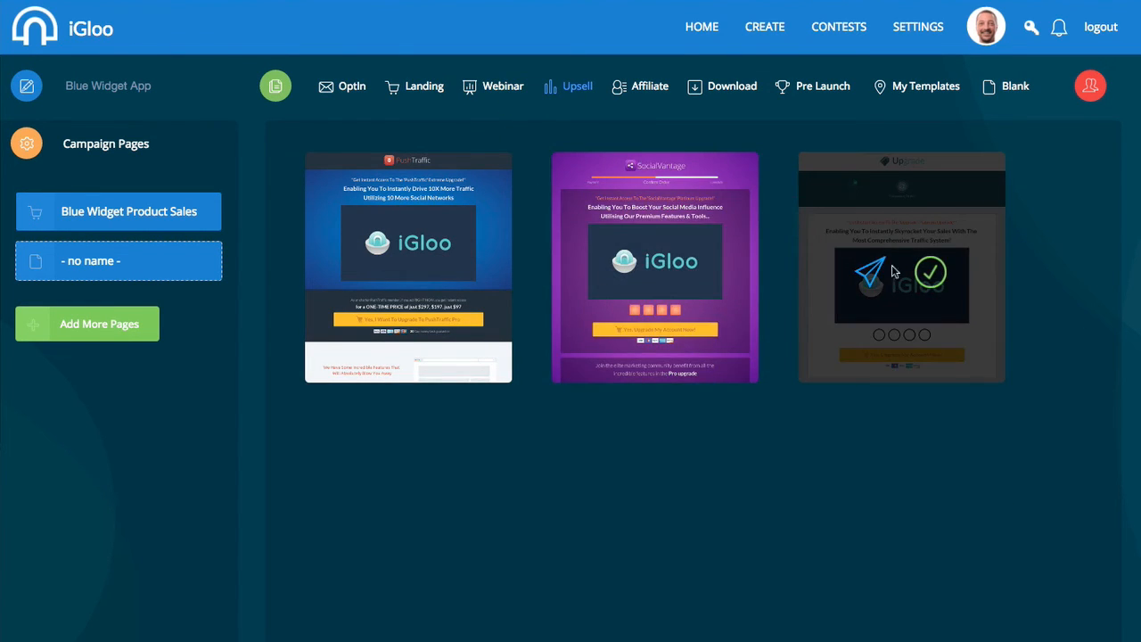
left_click(931, 274)
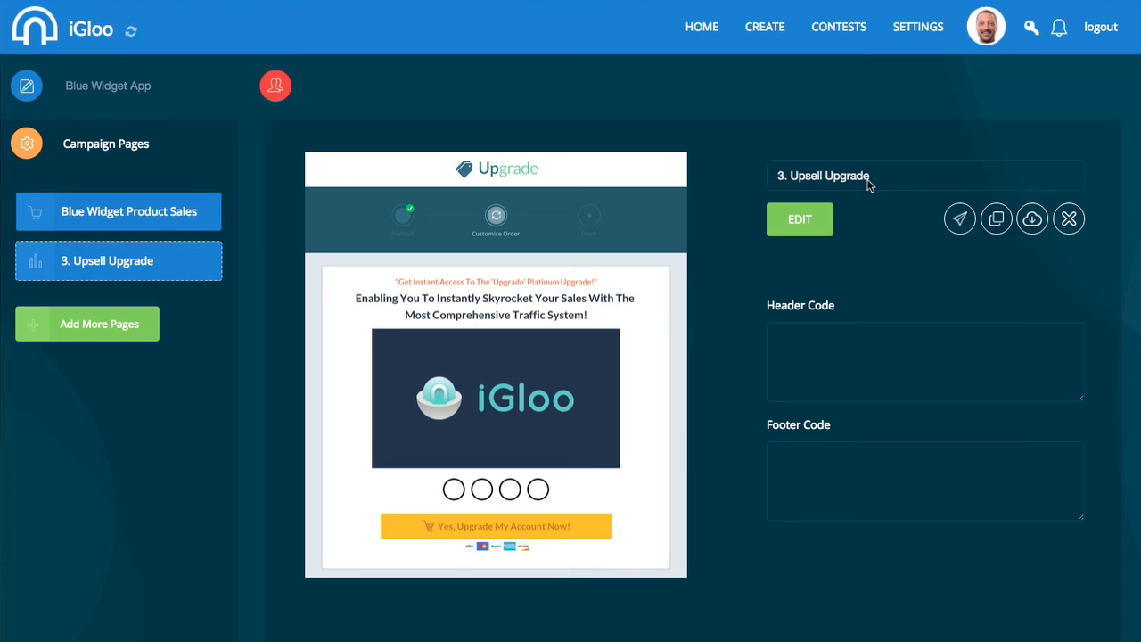
left_click(830, 178)
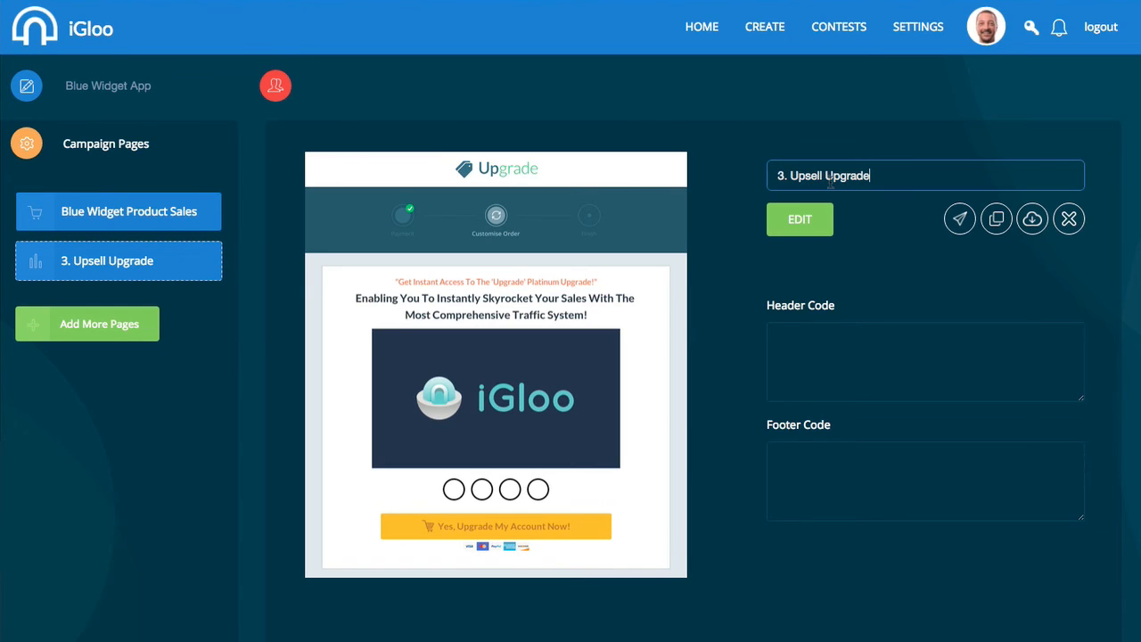
key("ctrl+a")
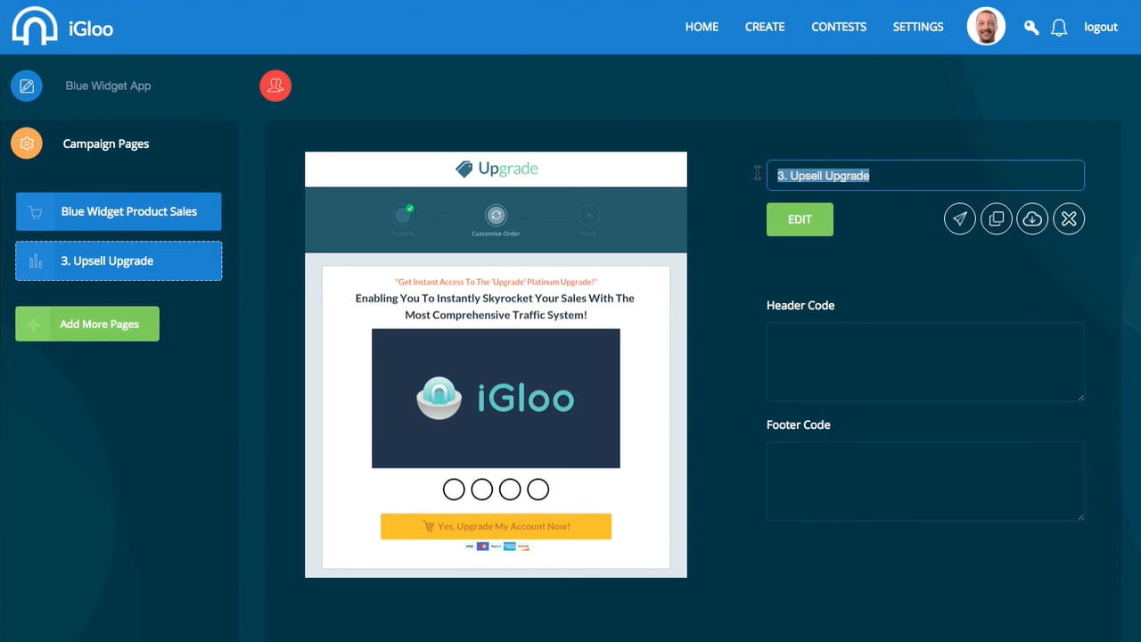
type("OTO 1")
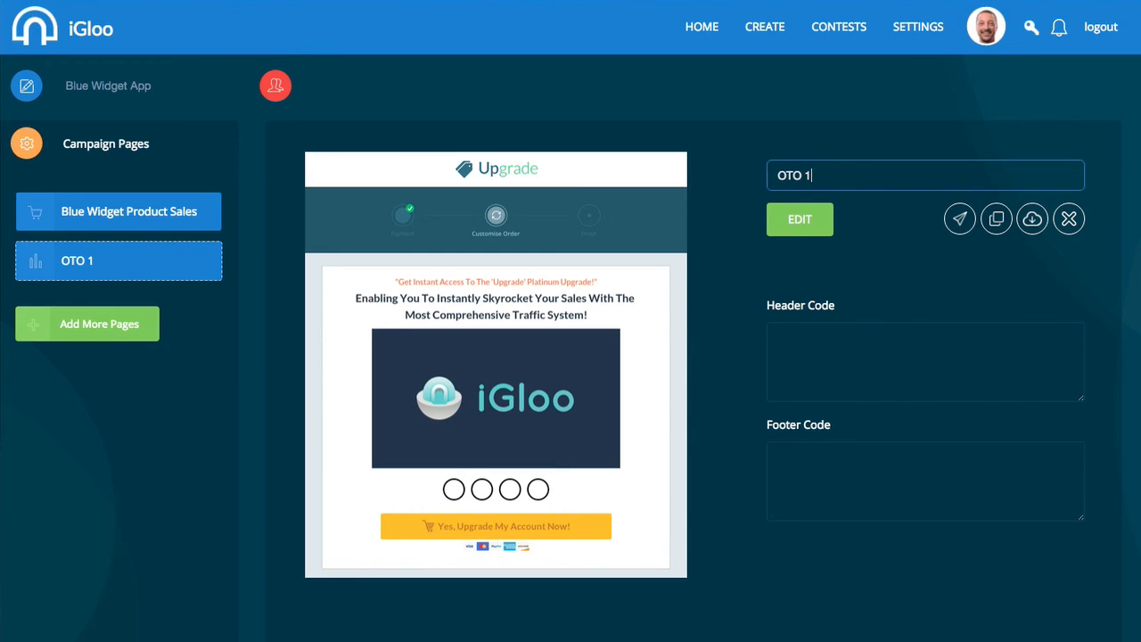
left_click(810, 220)
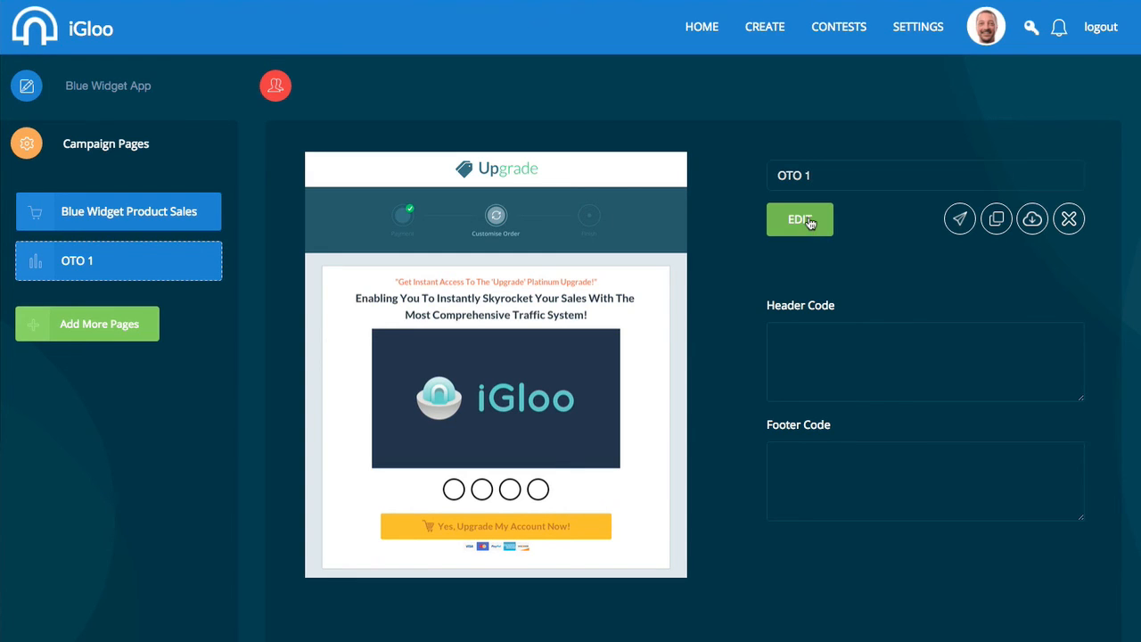
Open OTO 1 in the builder, scroll through the upgrade page, and save it.
left_click(802, 221)
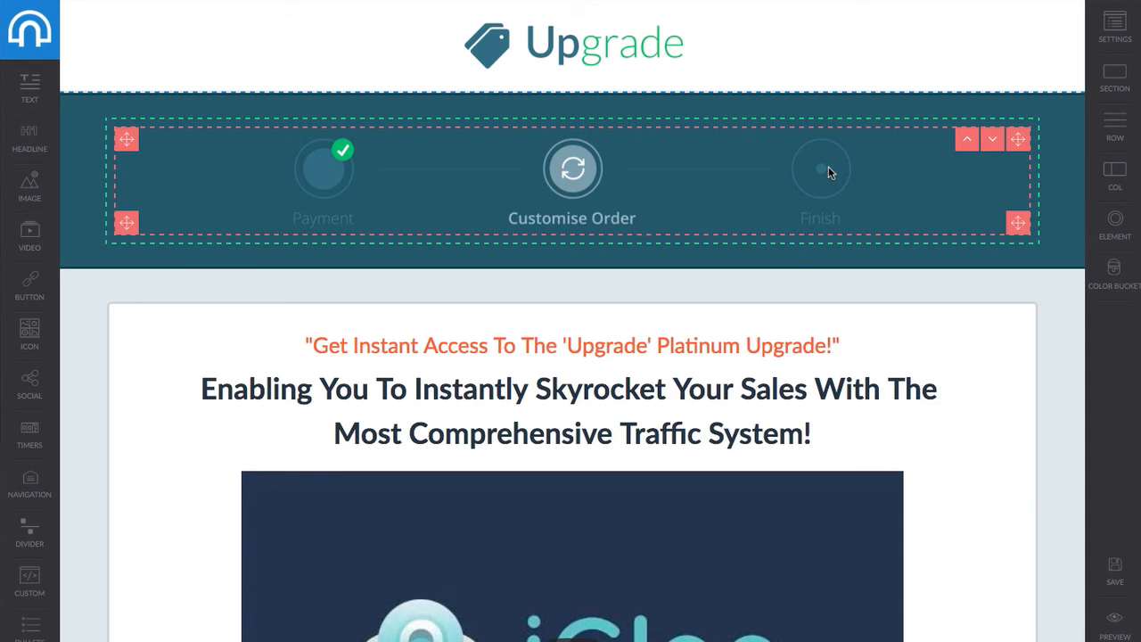
scroll(781, 262, "down", 3)
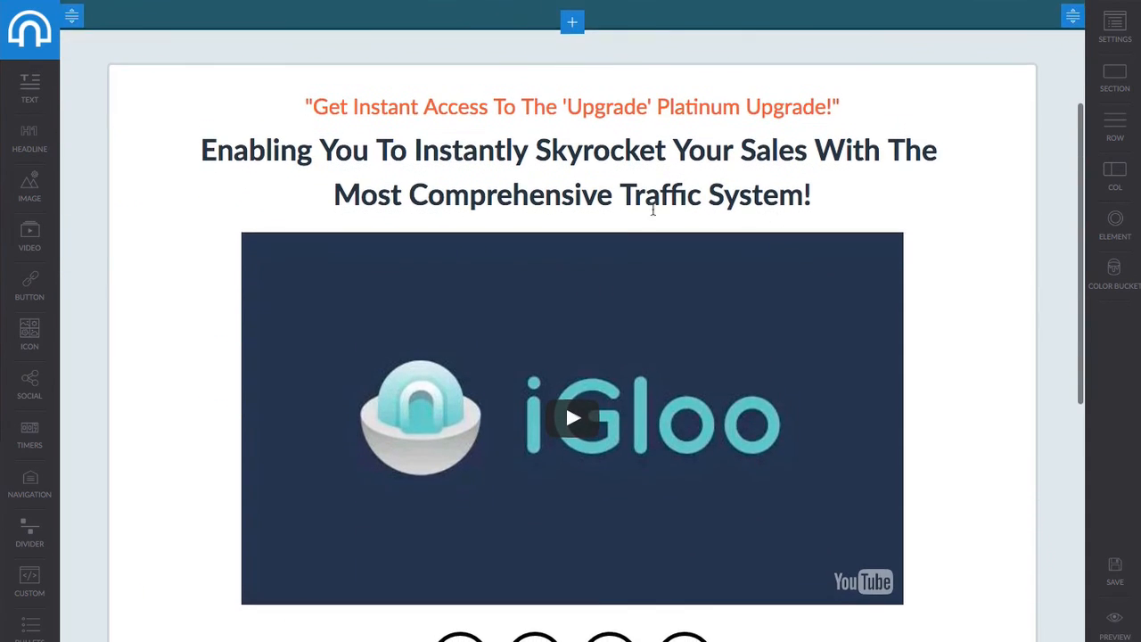
scroll(690, 262, "down", 4)
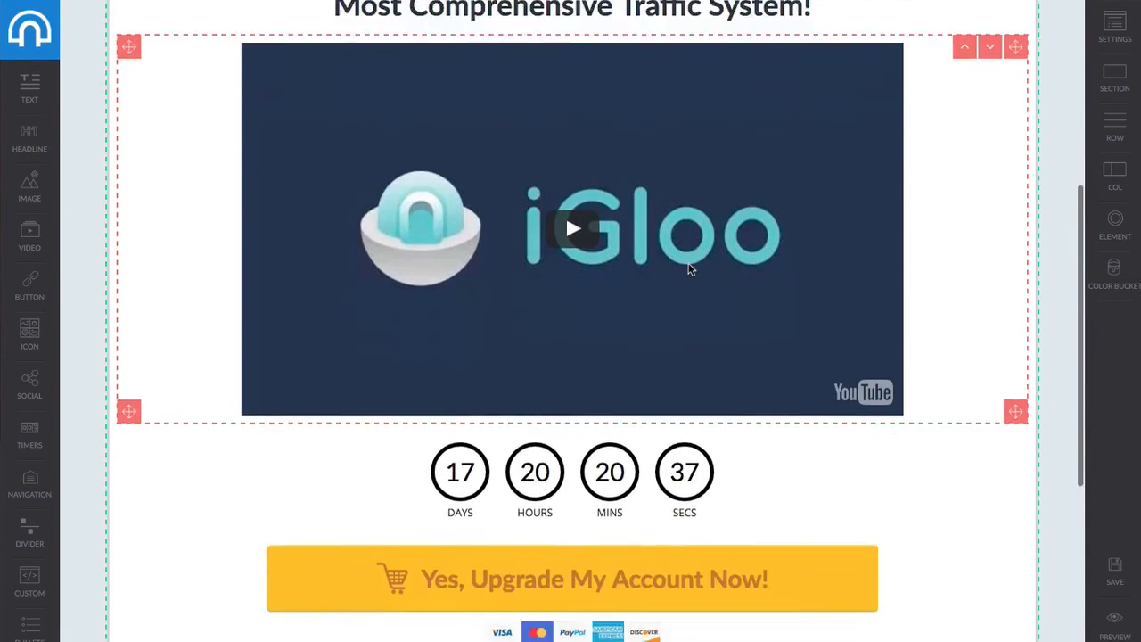
scroll(572, 349, "down", 5)
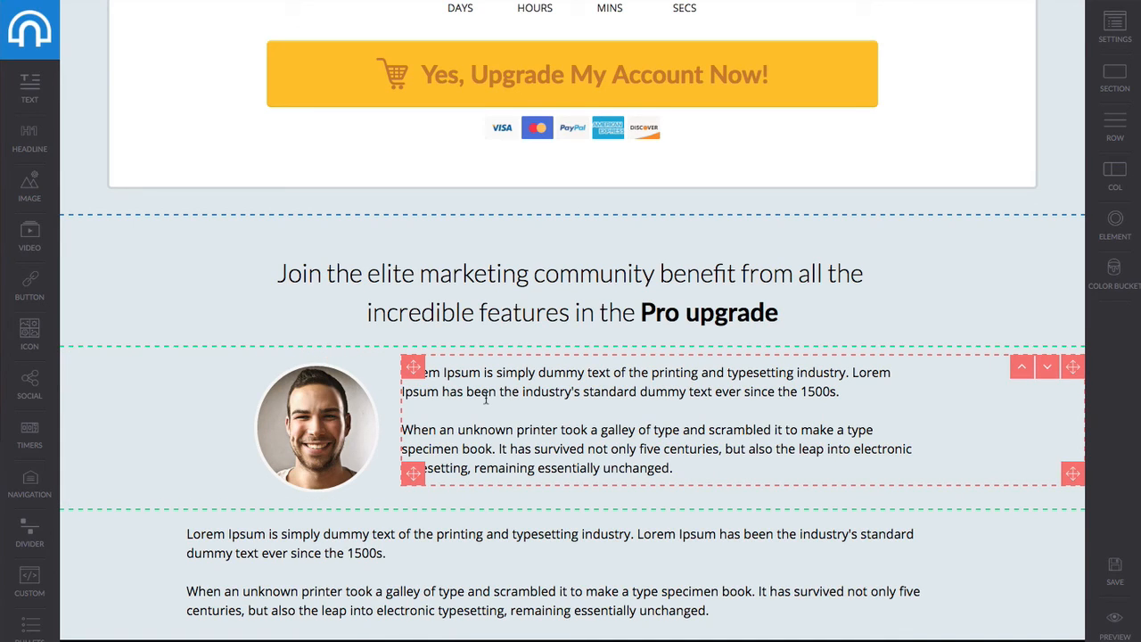
scroll(485, 400, "up", 3)
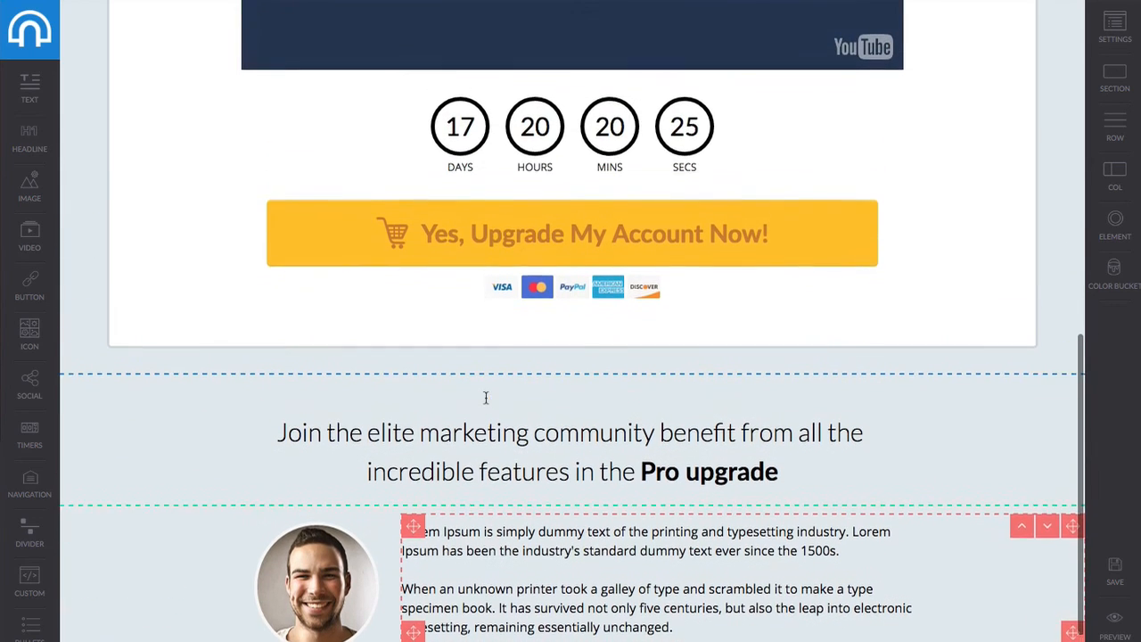
scroll(553, 244, "up", 5)
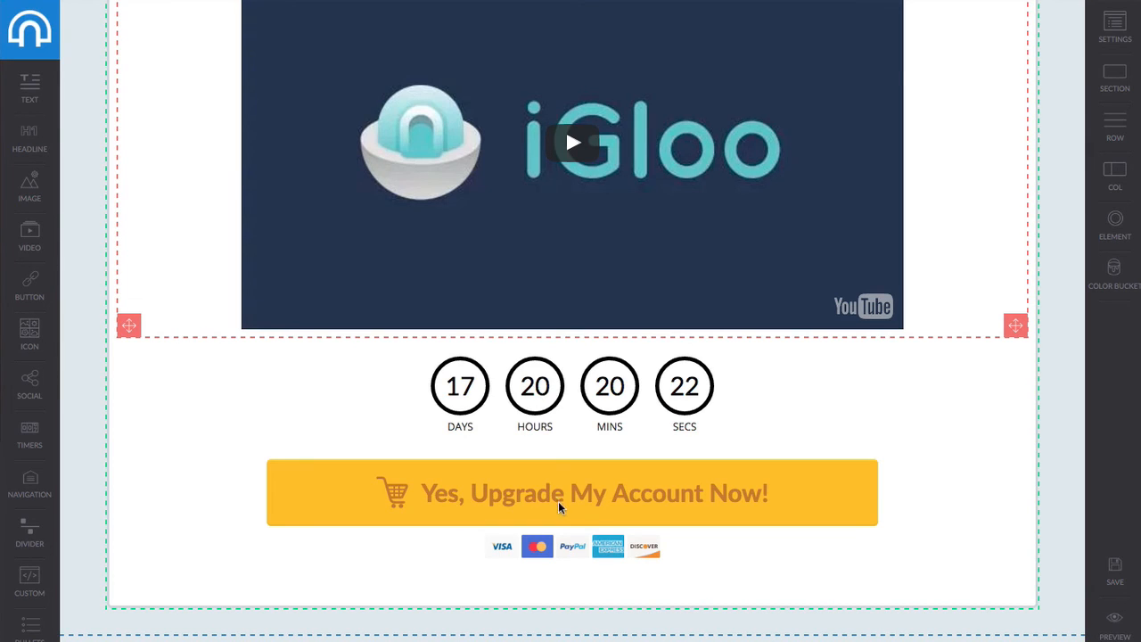
scroll(488, 496, "down", 1)
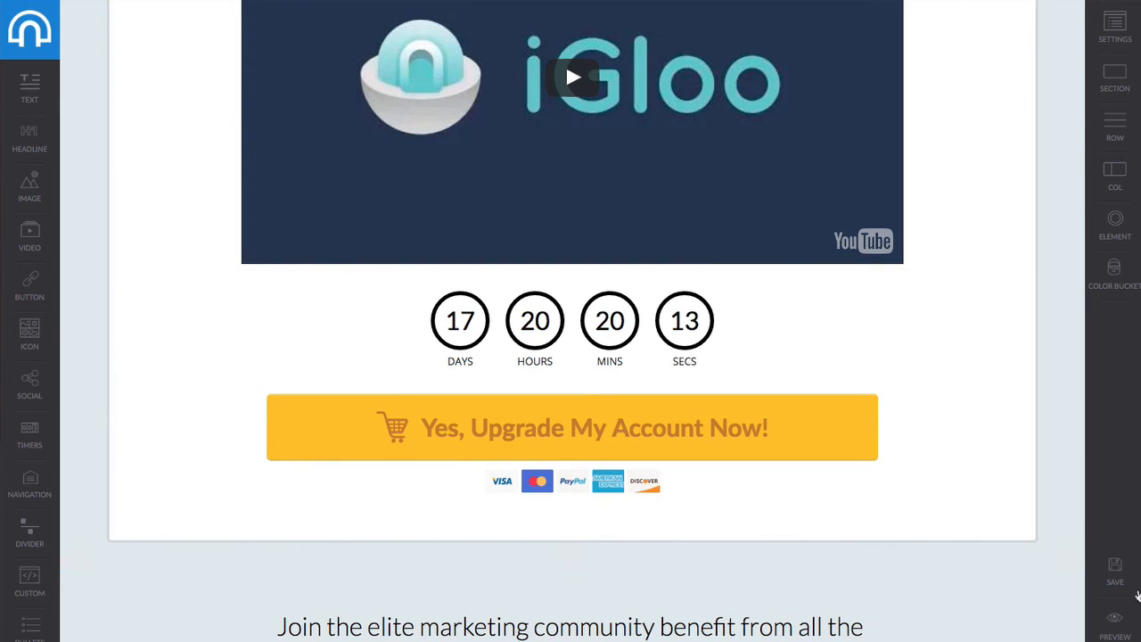
left_click(1118, 578)
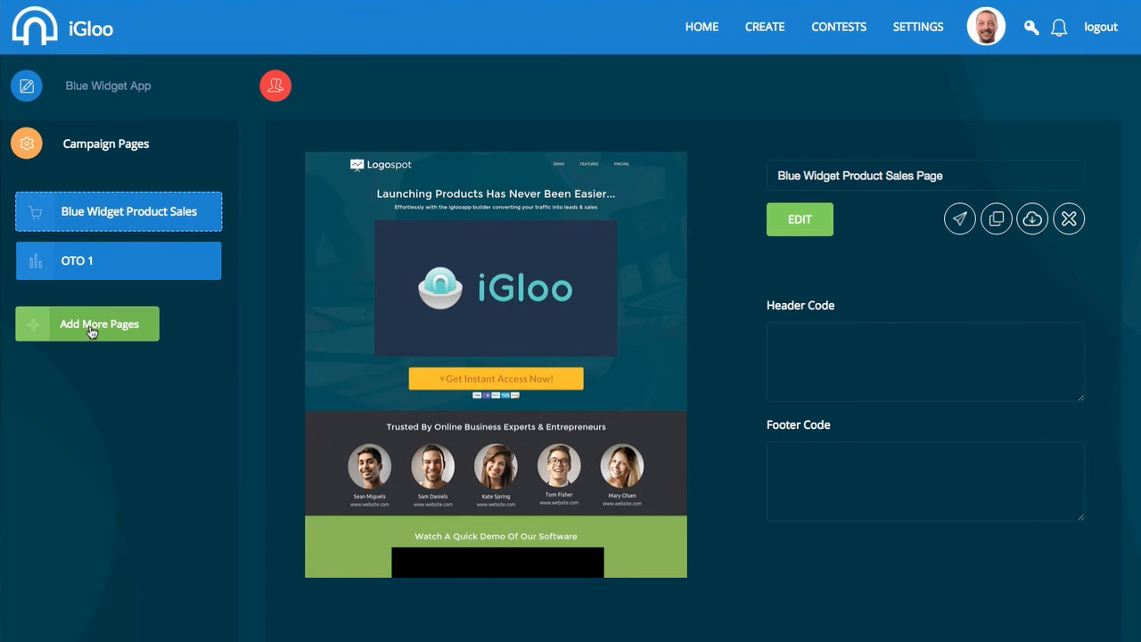
Add another Upgrade-template upsell page named 'OTO 2' and open it in the builder.
left_click(114, 327)
left_click(578, 100)
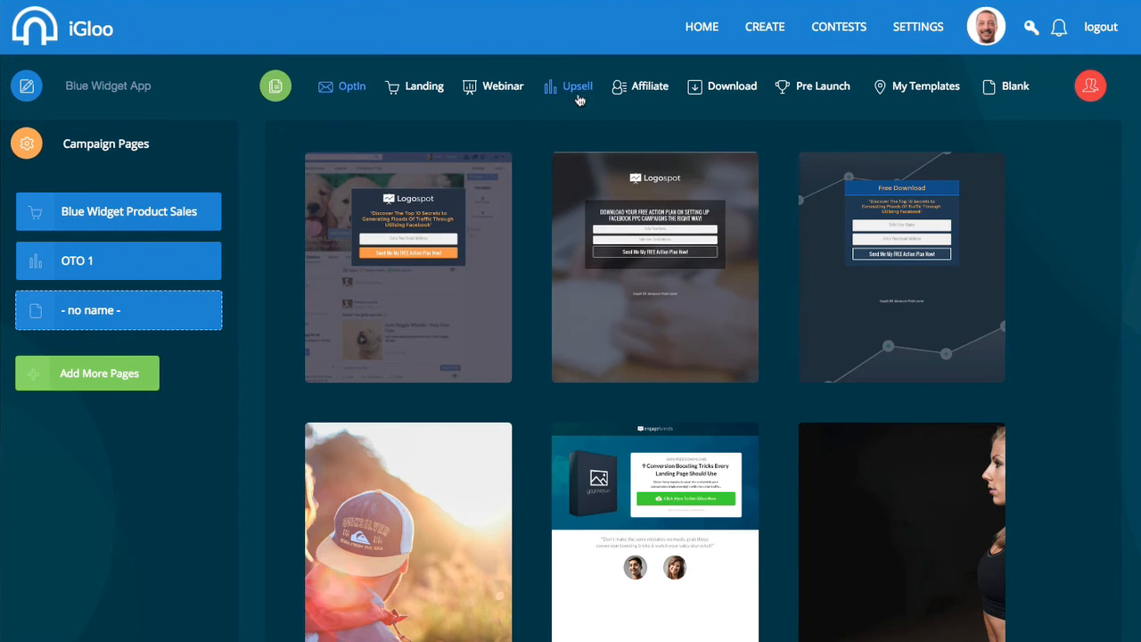
mouse_move(869, 272)
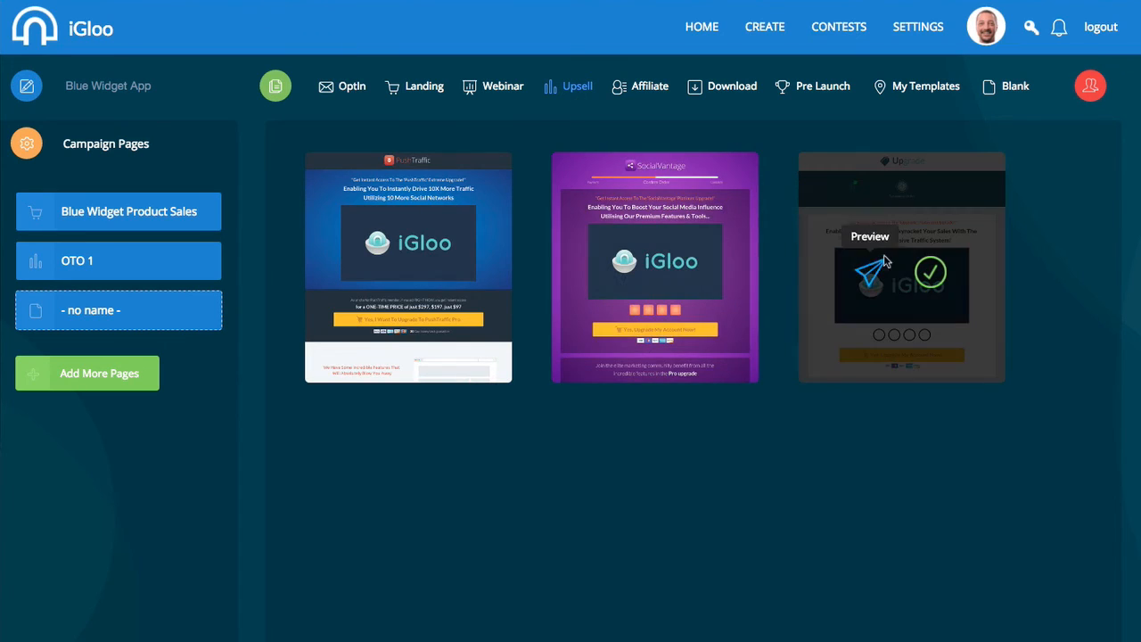
left_click(930, 274)
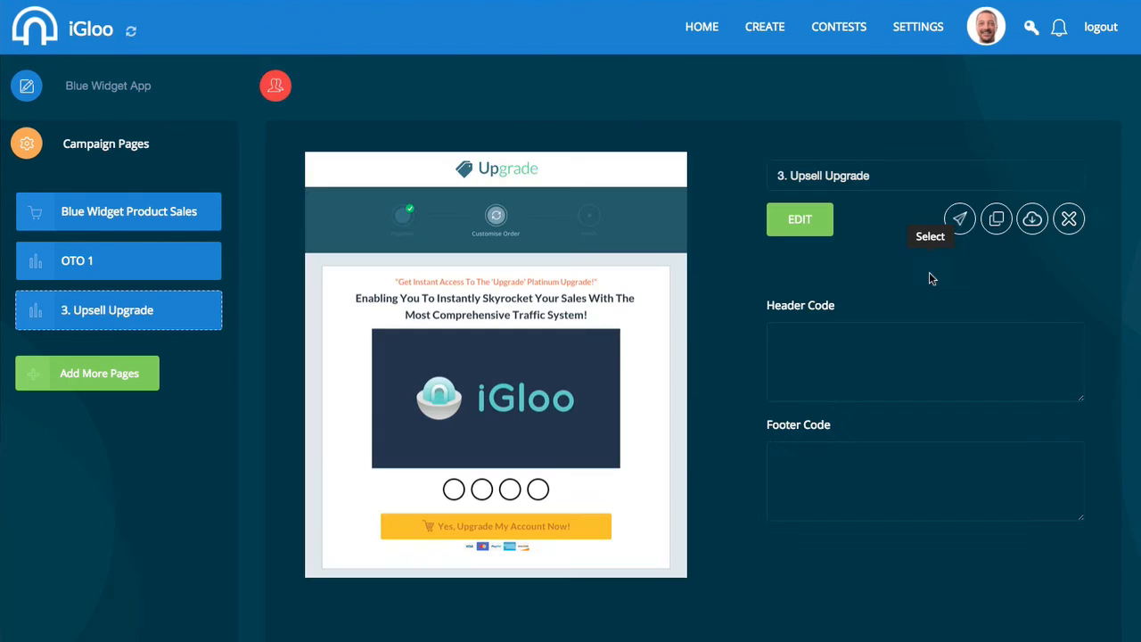
left_click_drag(871, 176, 770, 173)
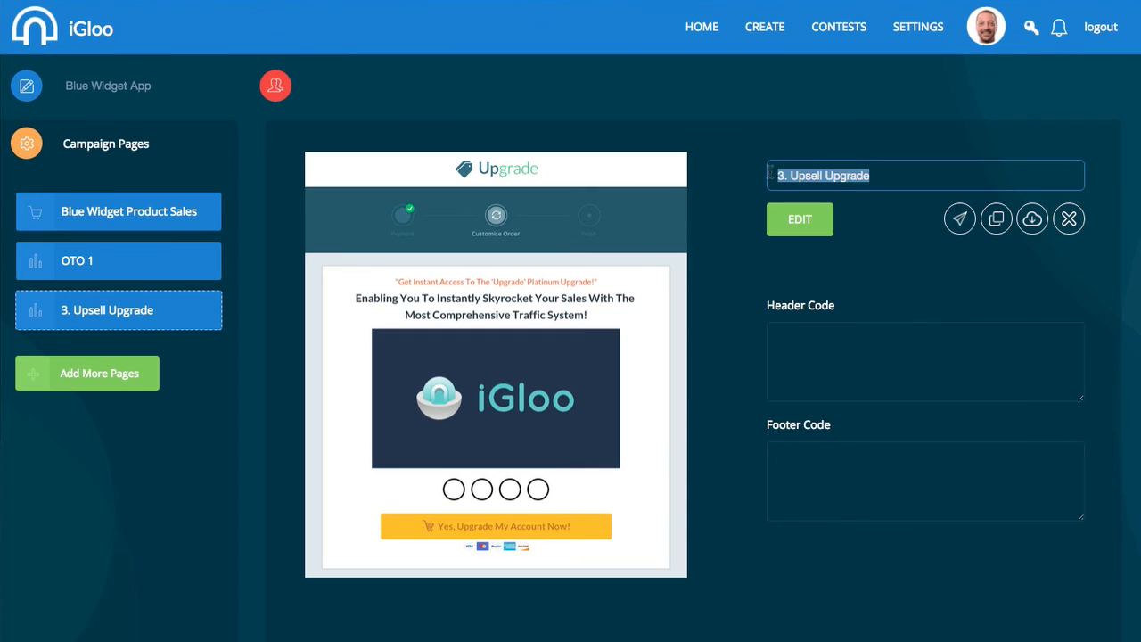
type("OTO")
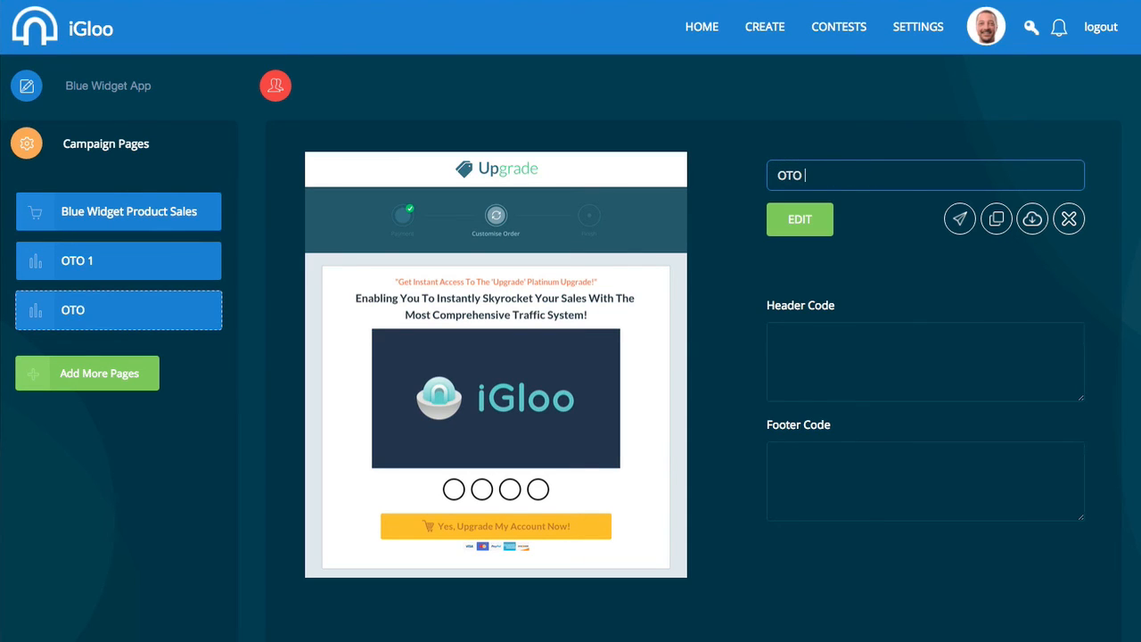
type(" 2")
left_click(797, 223)
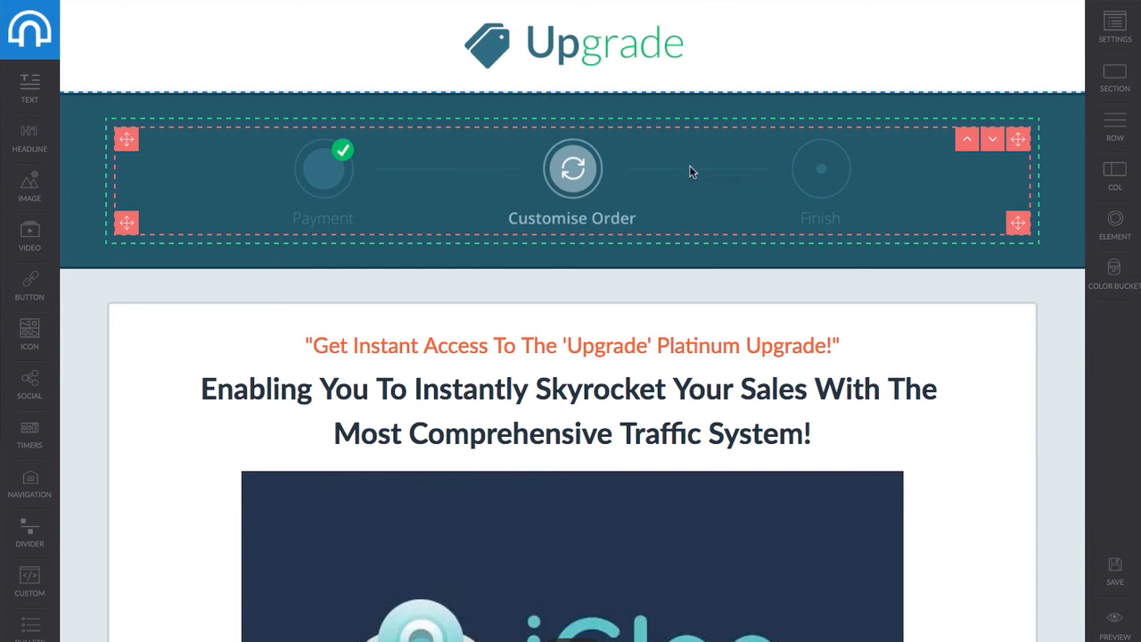
Scroll through the OTO 2 upgrade page and back up to the top.
scroll(711, 204, "down", 3)
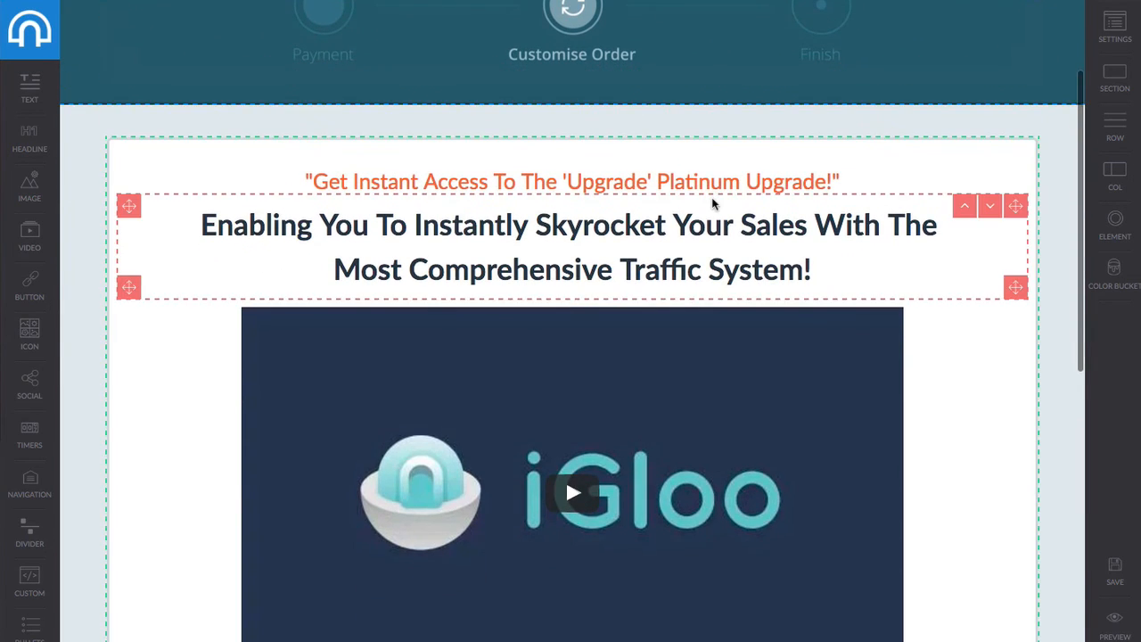
scroll(632, 242, "down", 5)
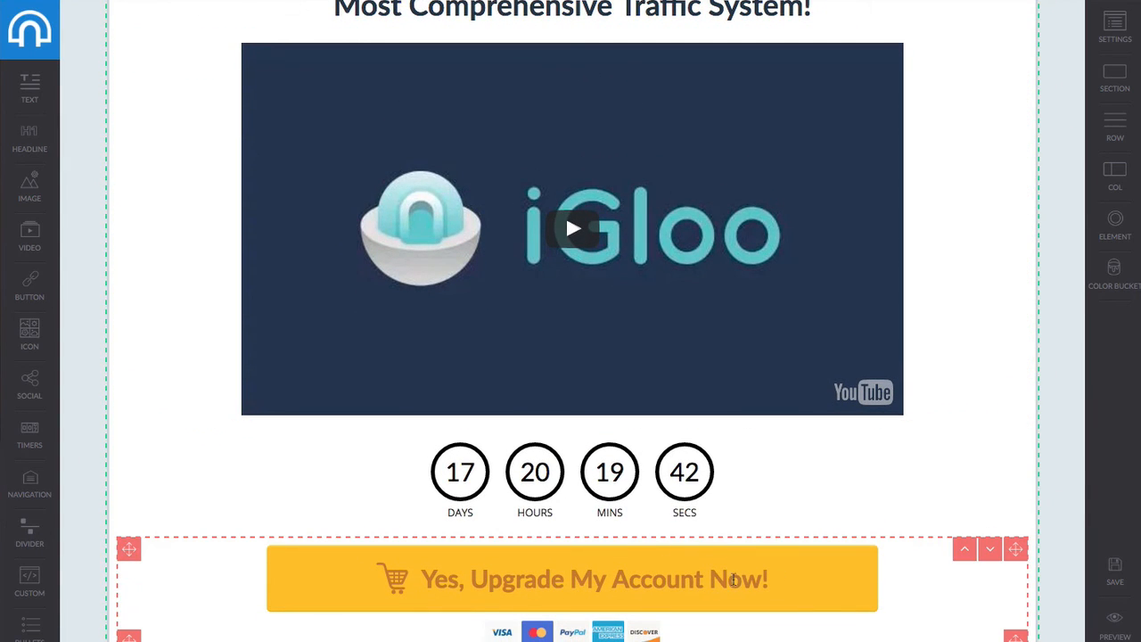
scroll(779, 575, "down", 8)
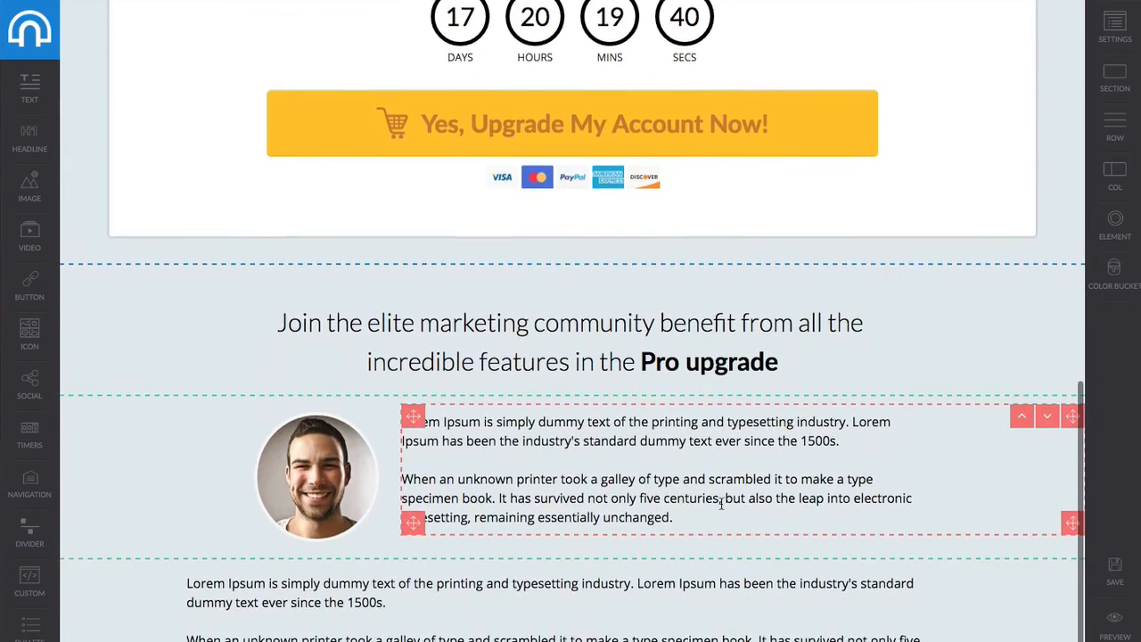
scroll(724, 504, "up", 10)
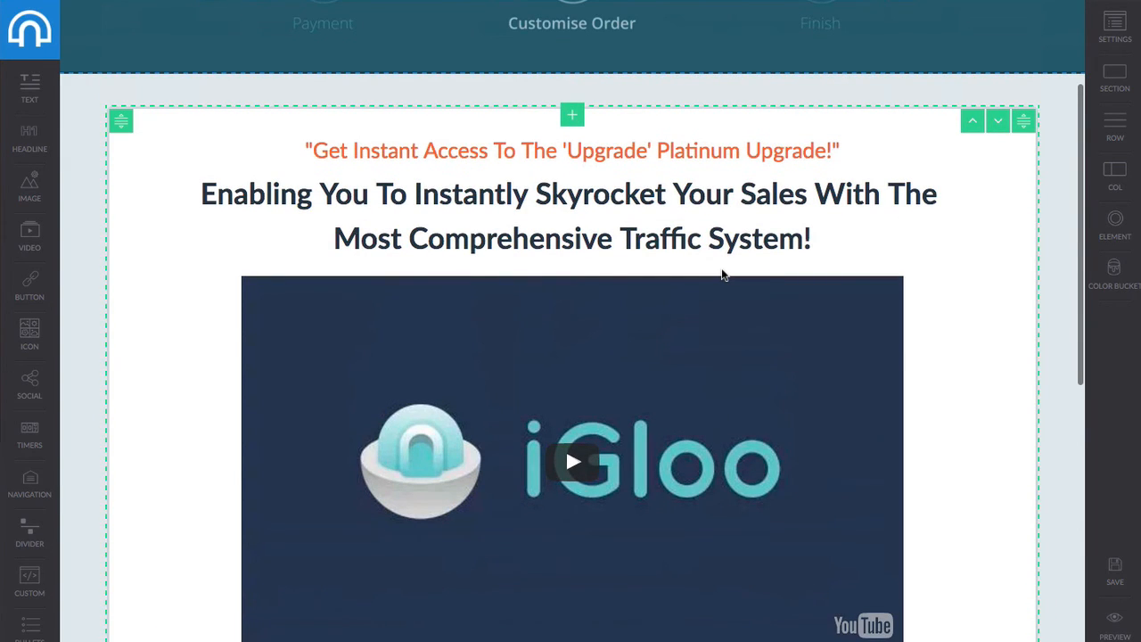
scroll(722, 275, "up", 3)
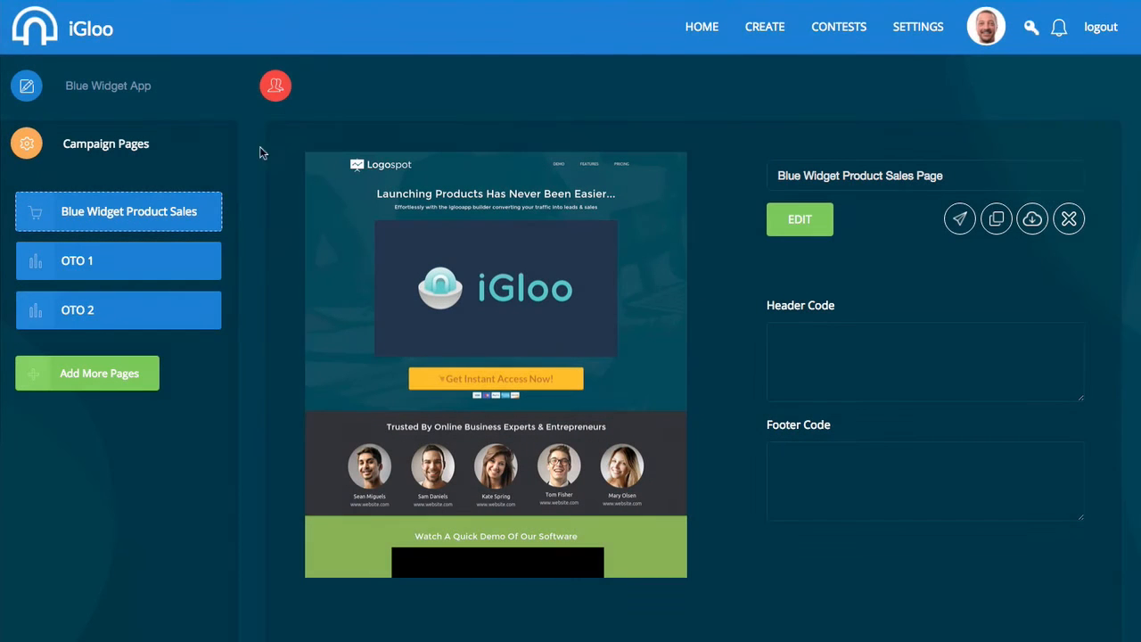
Return to the iGloo home dashboard and open Igloo Promo from My Campaigns.
left_click(701, 32)
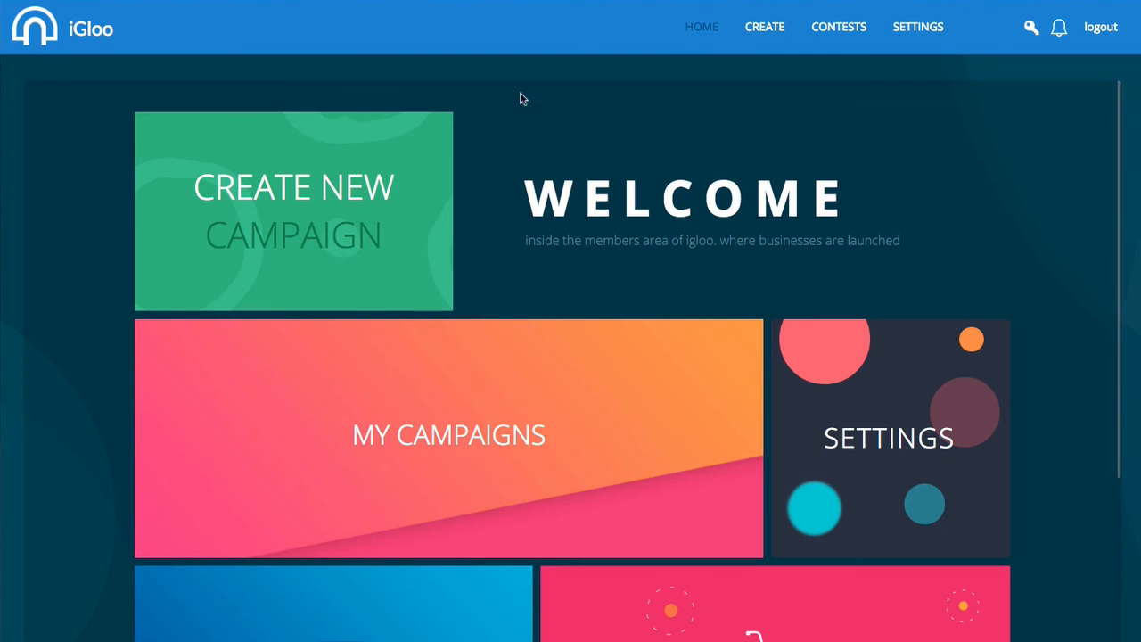
left_click(450, 398)
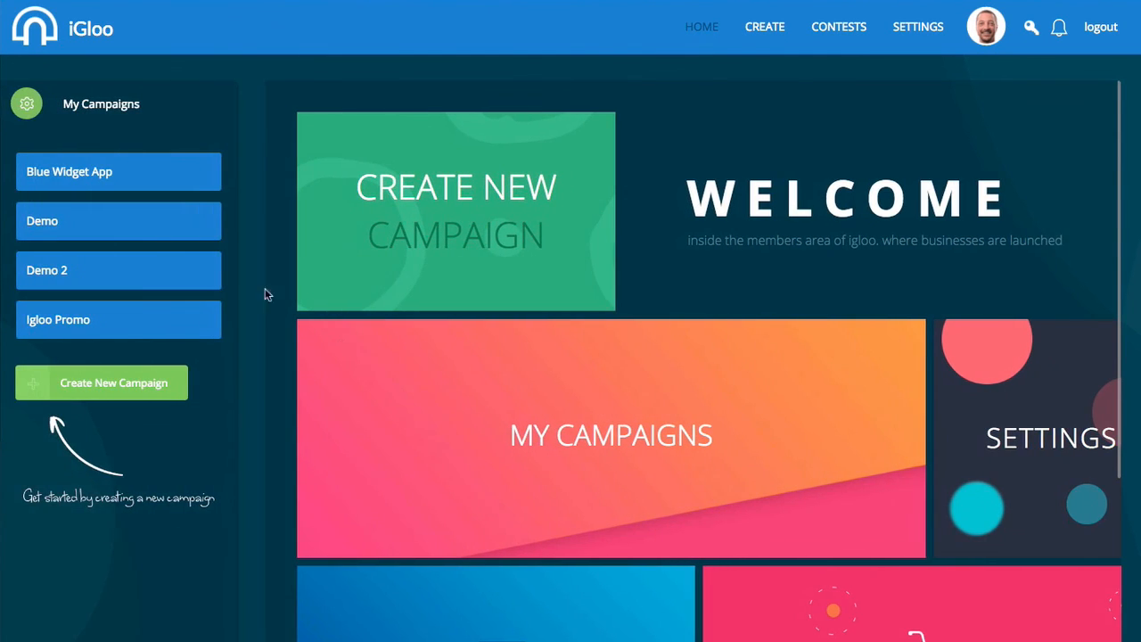
left_click(102, 327)
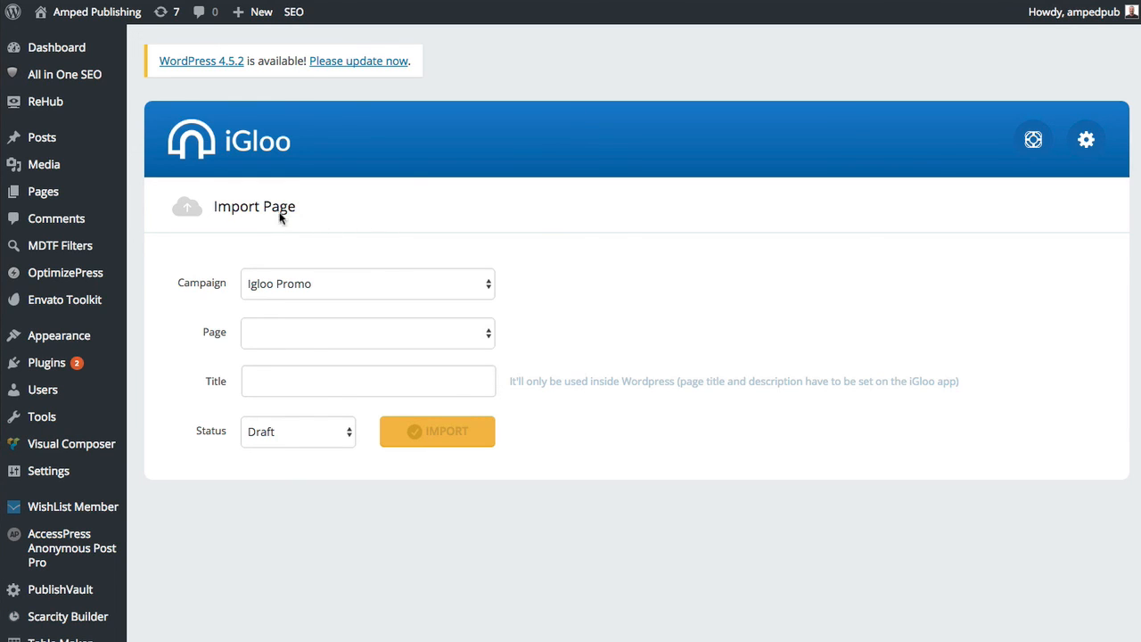
Select the Igloo Promo campaign and its iGloo Exclusive Bonus Page in the Import Page form.
left_click(299, 285)
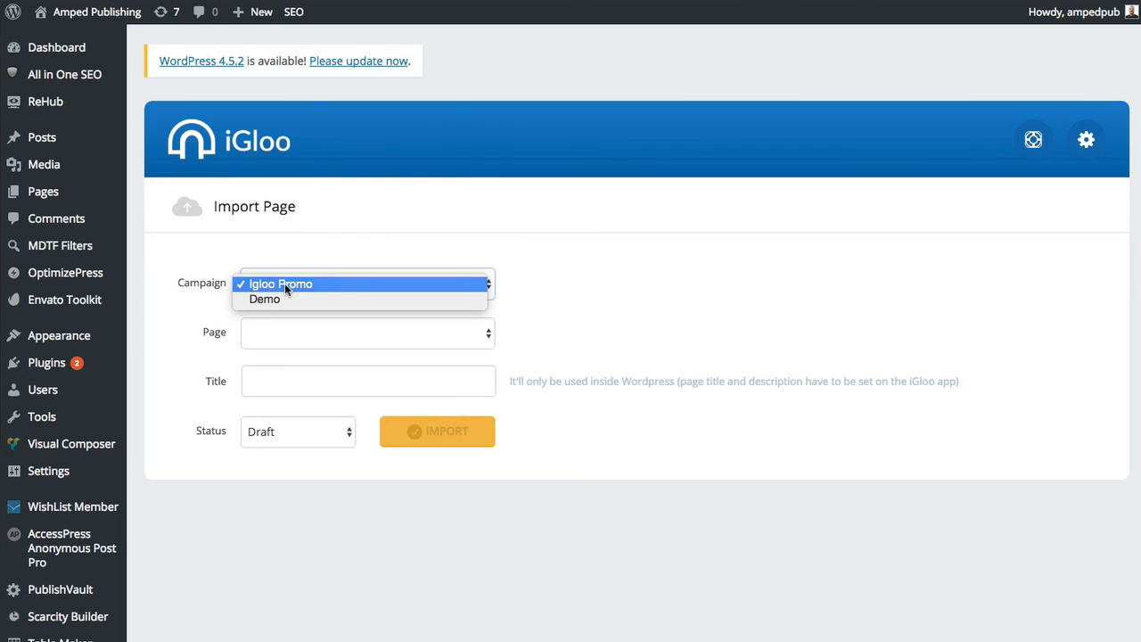
left_click(308, 285)
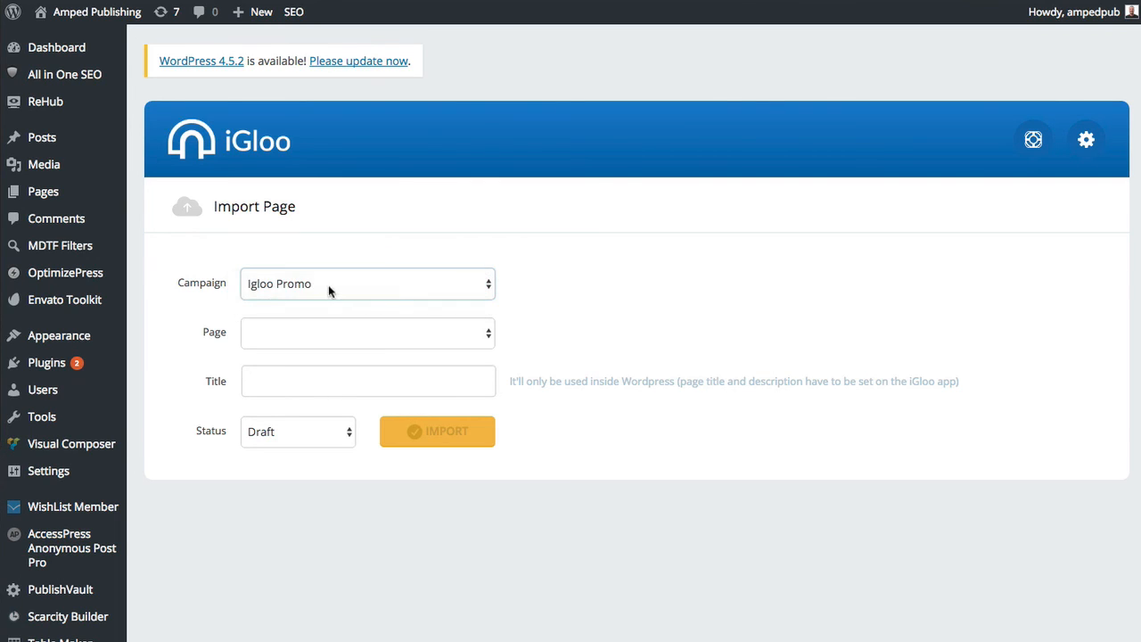
left_click(334, 343)
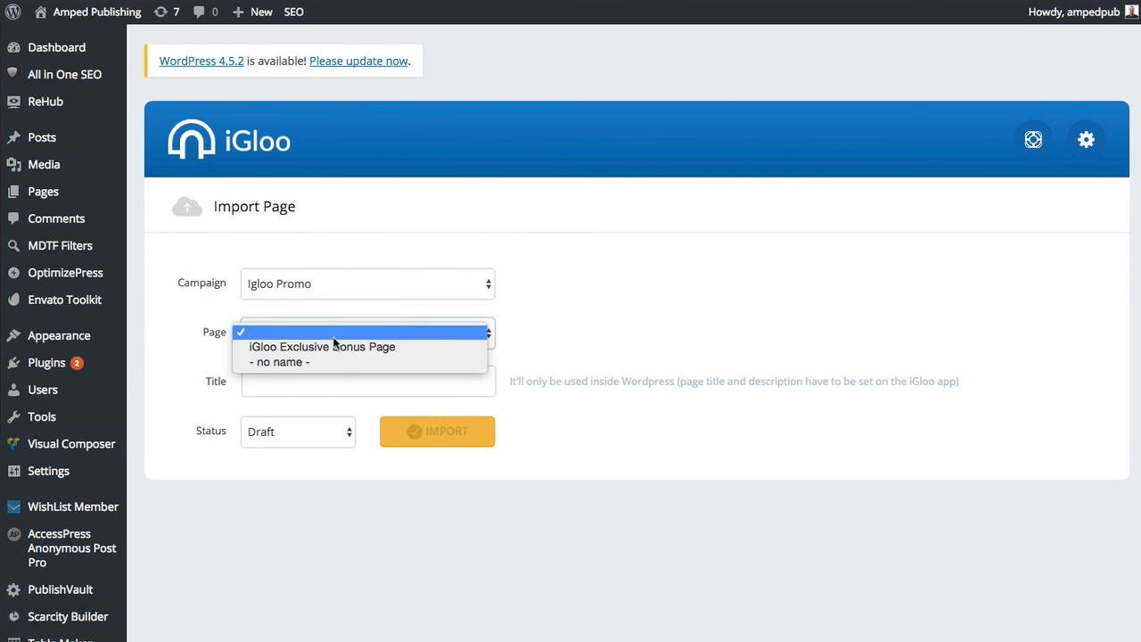
left_click(335, 345)
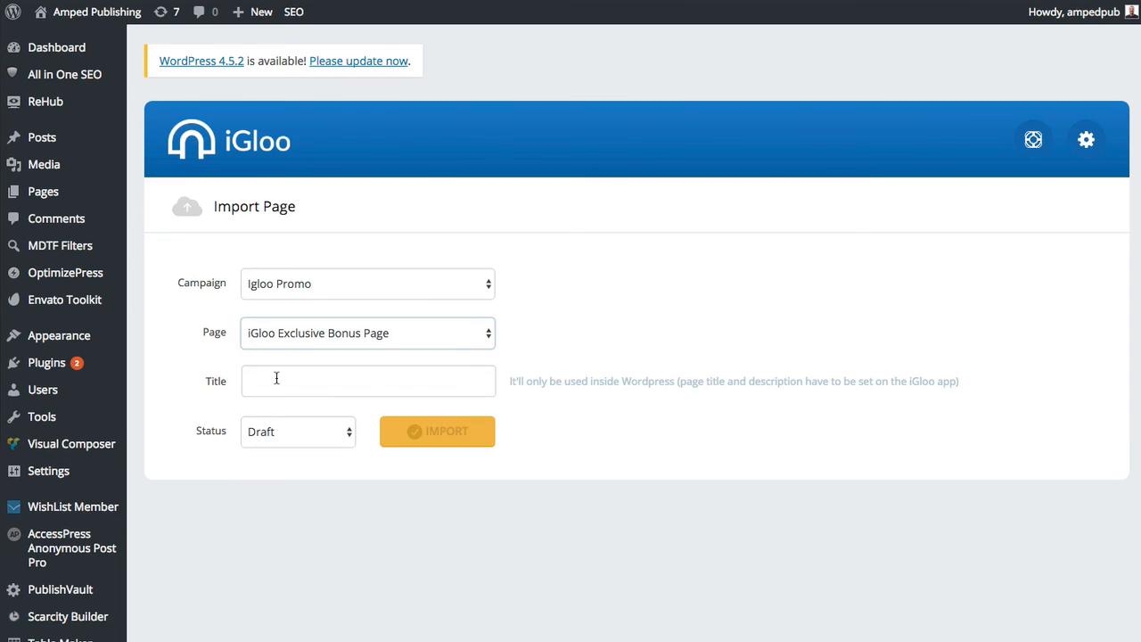
Title the page 'iGloo Sales Funnel Page Builder', keep status Draft, and import it.
left_click(276, 378)
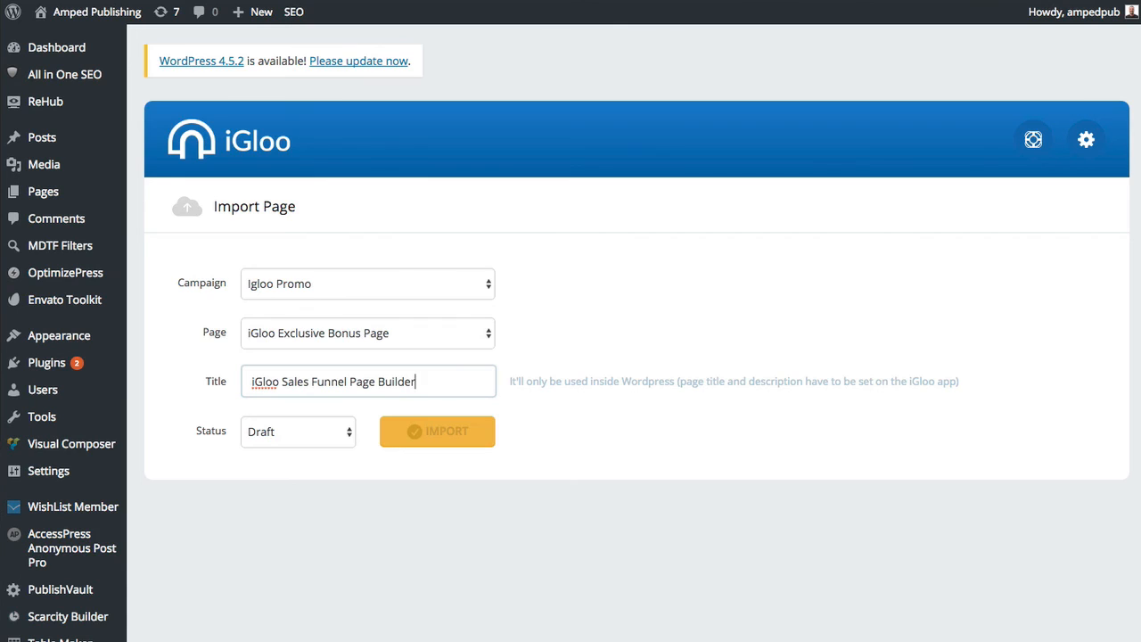
left_click(267, 437)
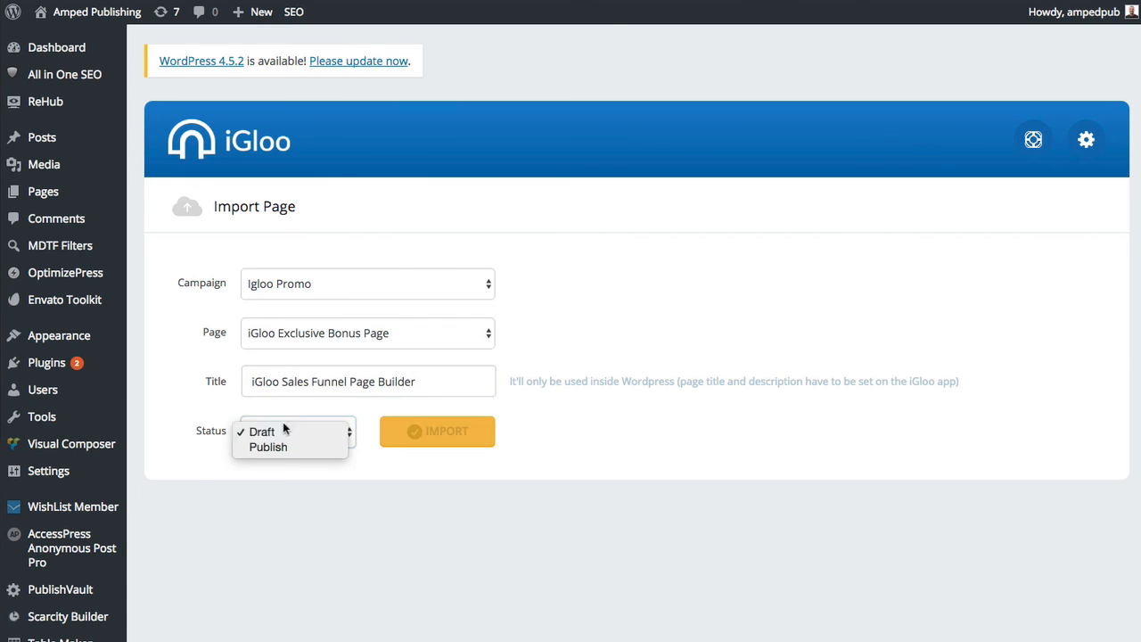
left_click(262, 431)
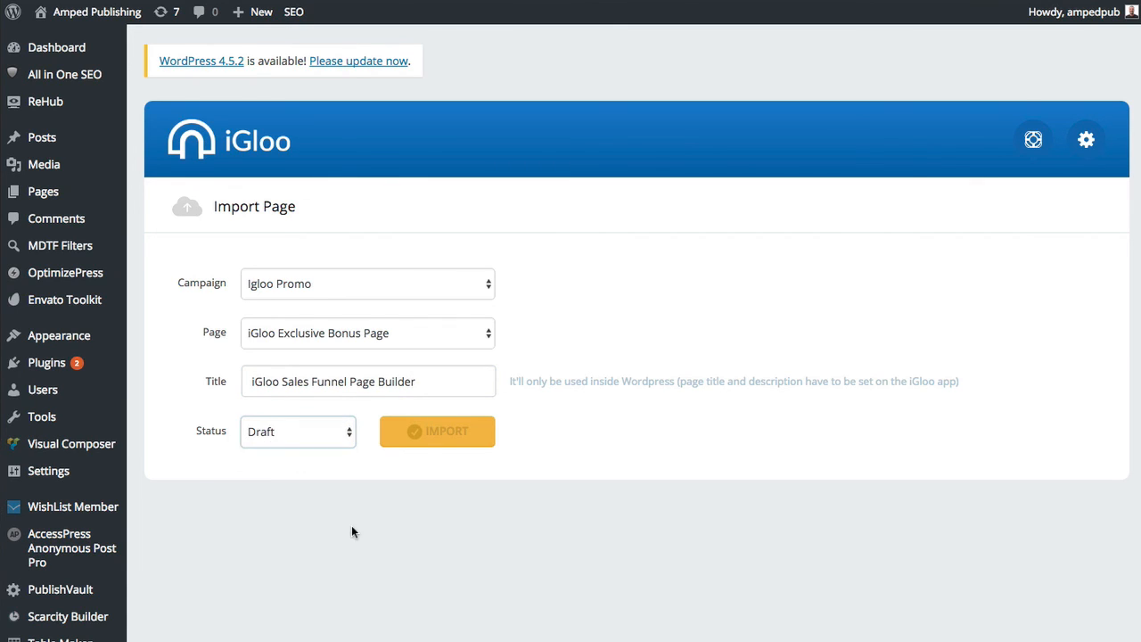
left_click(430, 507)
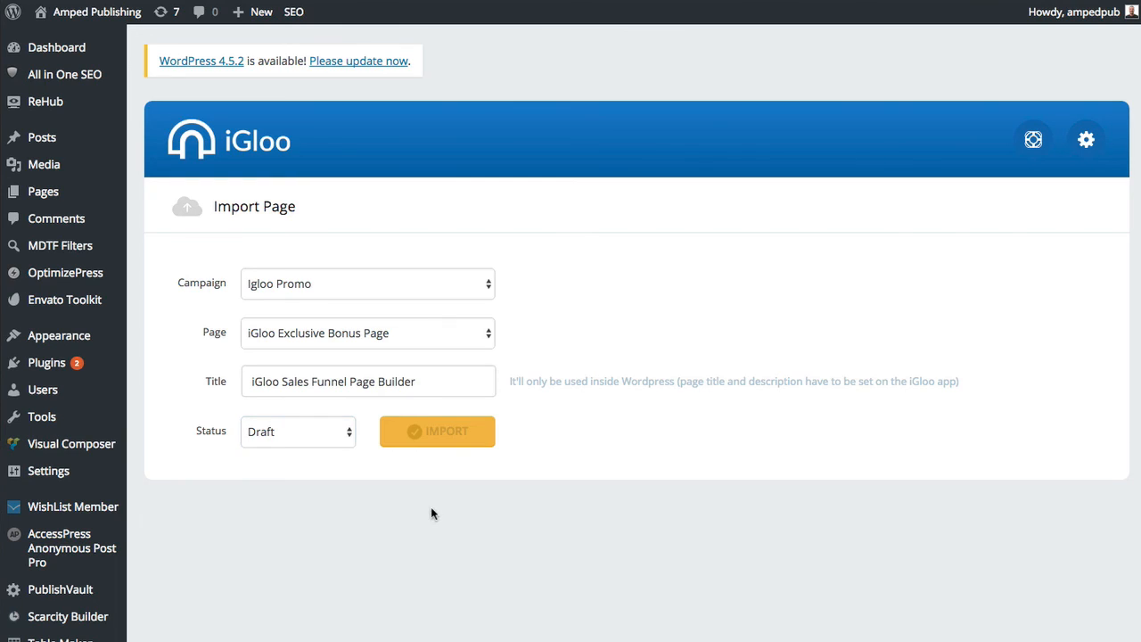
left_click(446, 435)
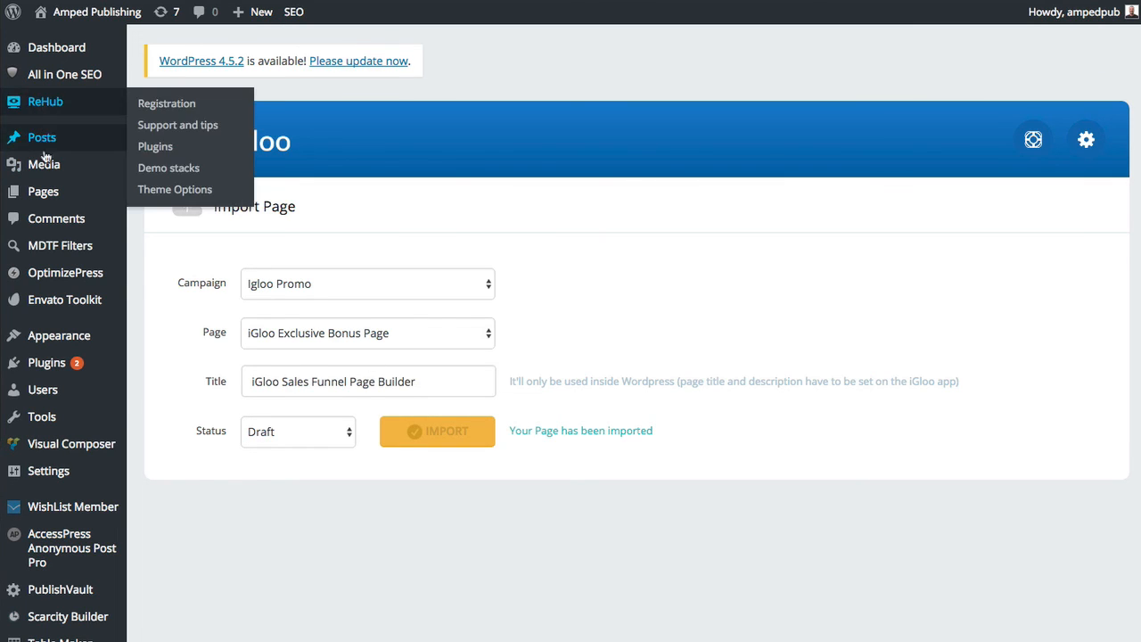
Locate the 'iGloo Sales Funnel Page Builder' draft in All Pages and open its preview.
mouse_move(44, 193)
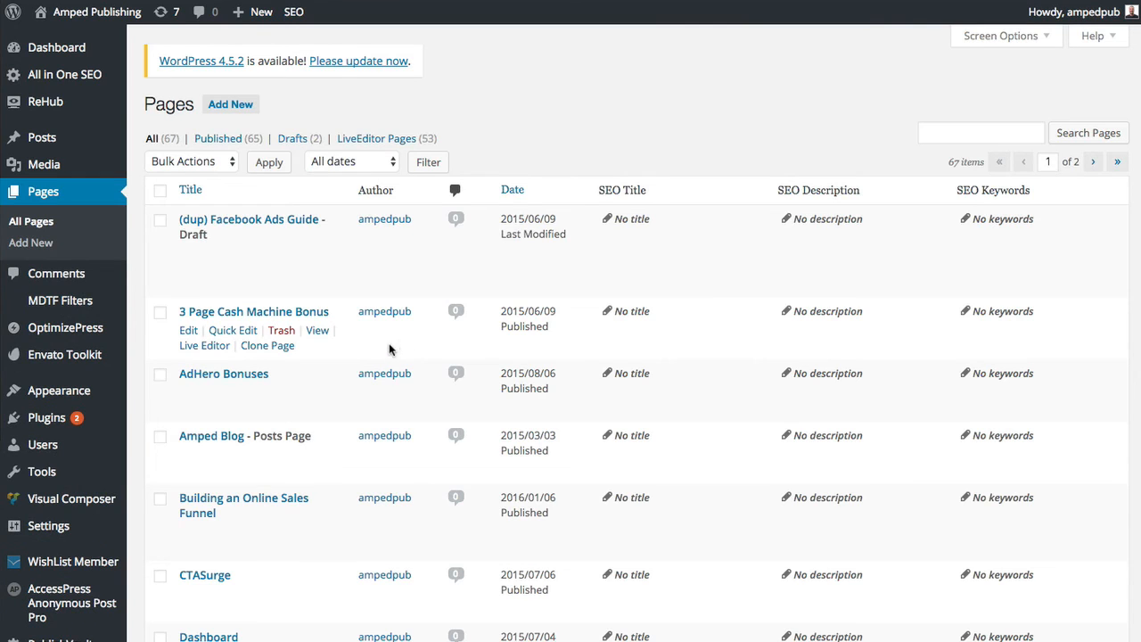
scroll(395, 352, "down", 15)
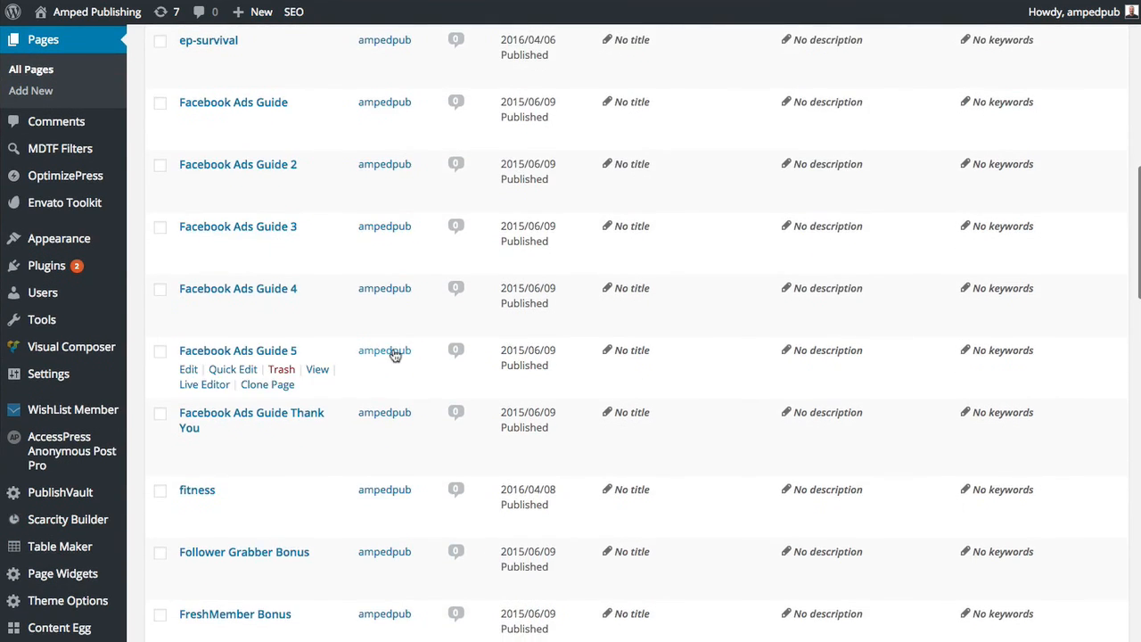
scroll(395, 355, "down", 10)
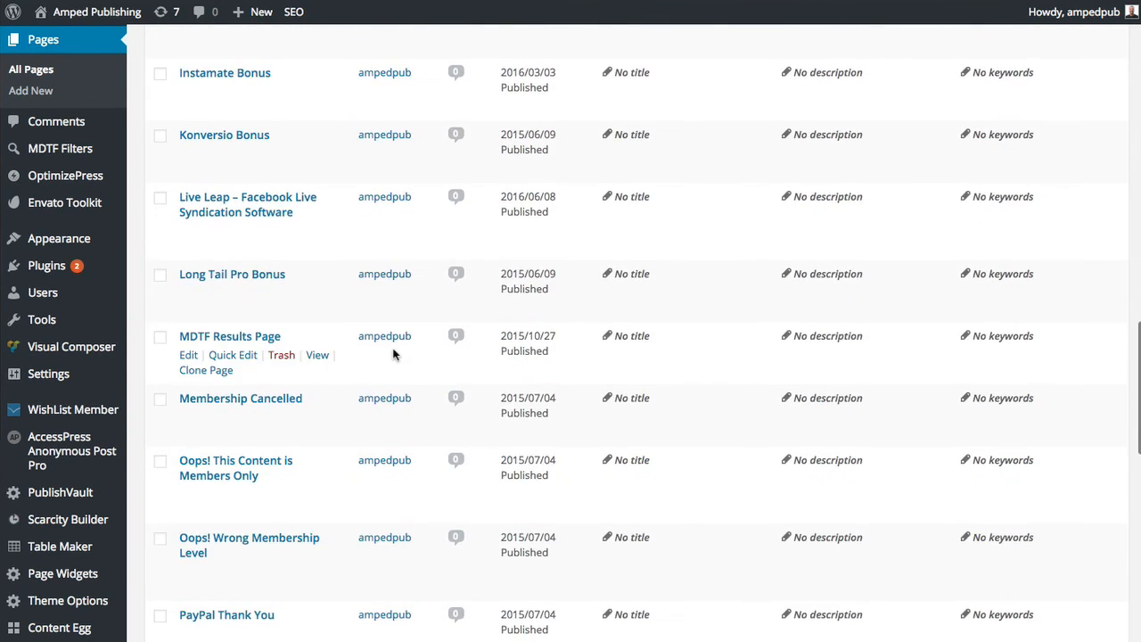
scroll(395, 354, "up", 10)
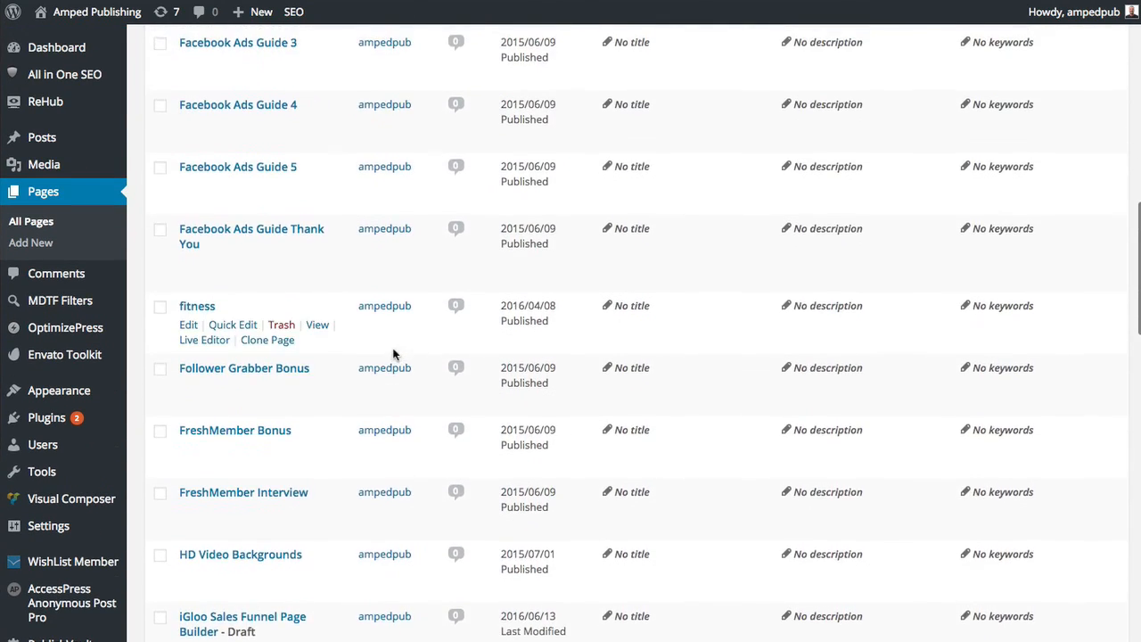
scroll(394, 353, "down", 5)
scroll(395, 352, "down", 3)
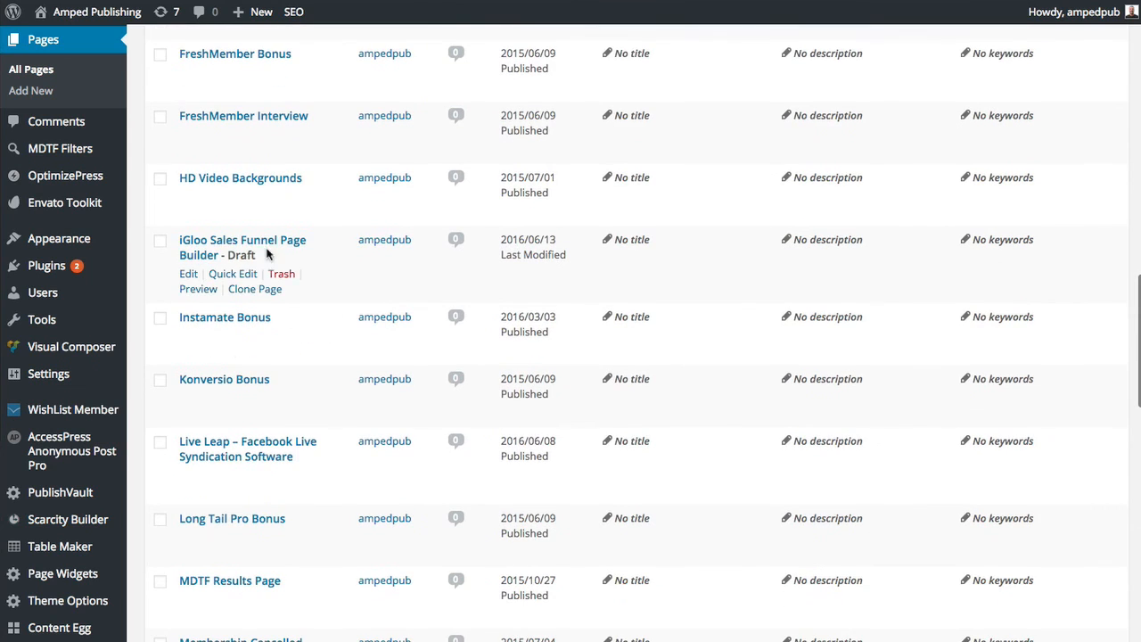
right_click(194, 292)
key("Escape")
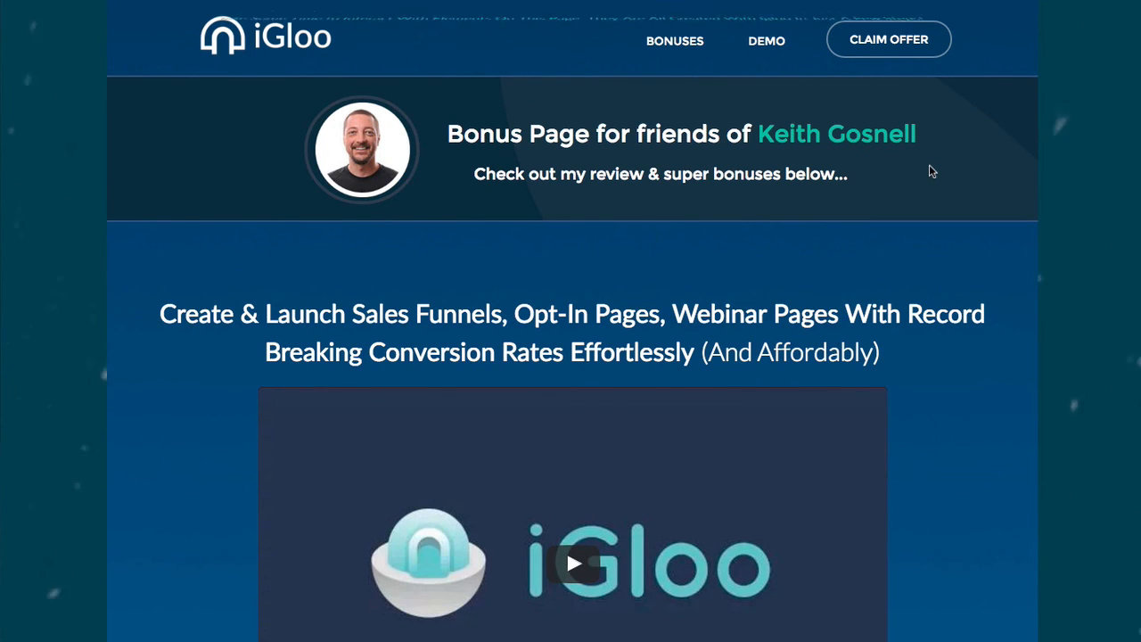
Scroll the bonus page preview down to the three bonus offers, then back up to the video.
scroll(974, 198, "down", 8)
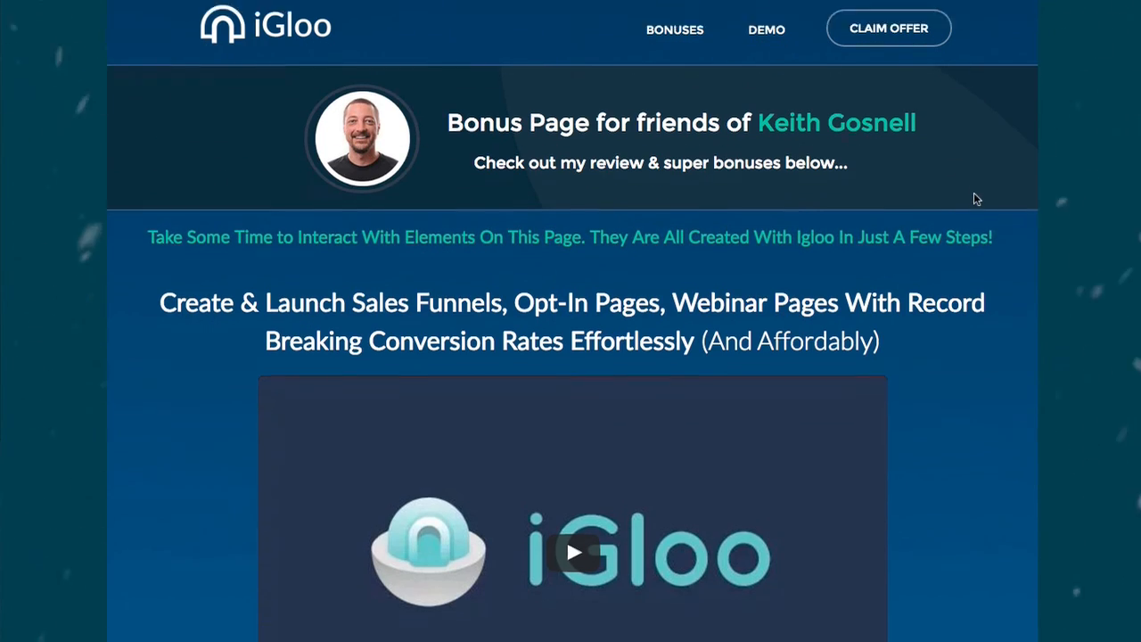
scroll(973, 198, "down", 14)
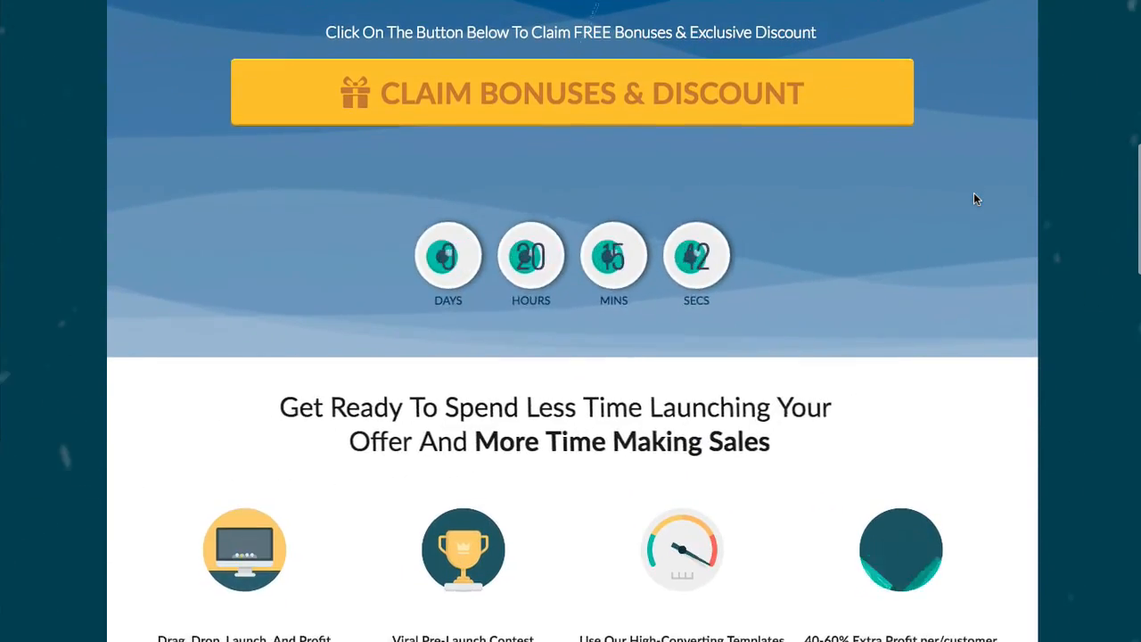
scroll(973, 199, "down", 12)
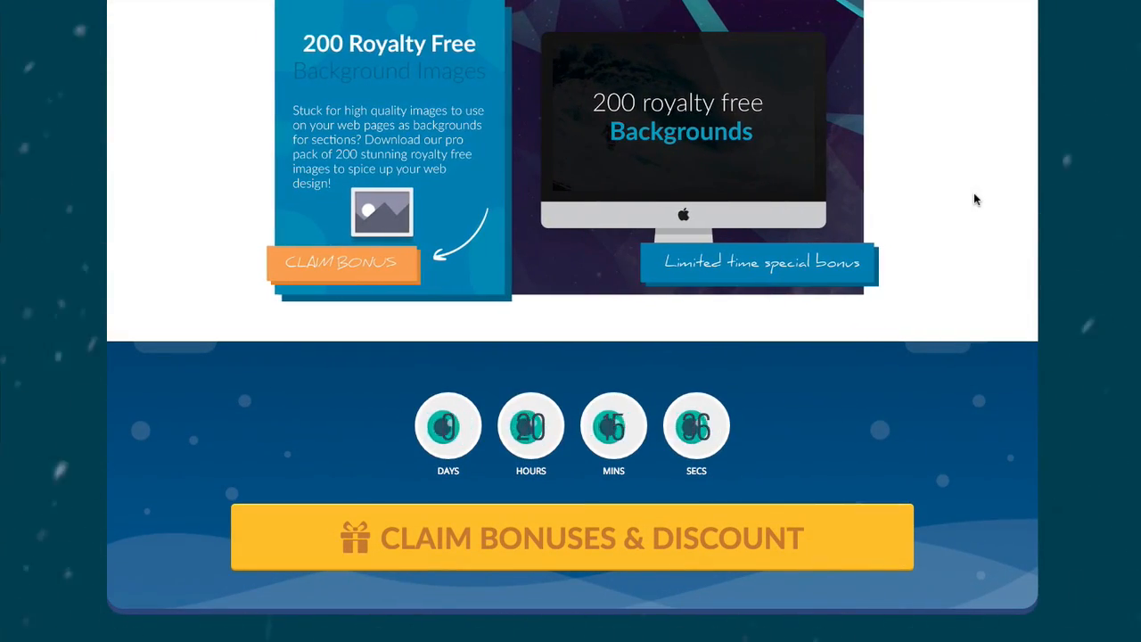
scroll(969, 191, "up", 2)
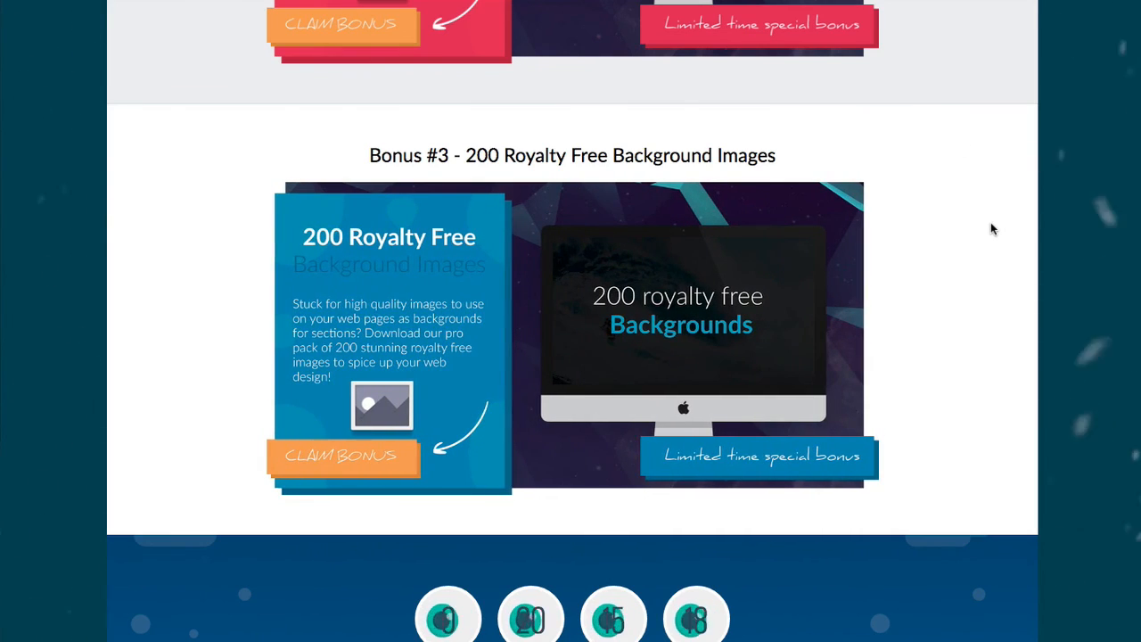
scroll(1020, 229, "up", 20)
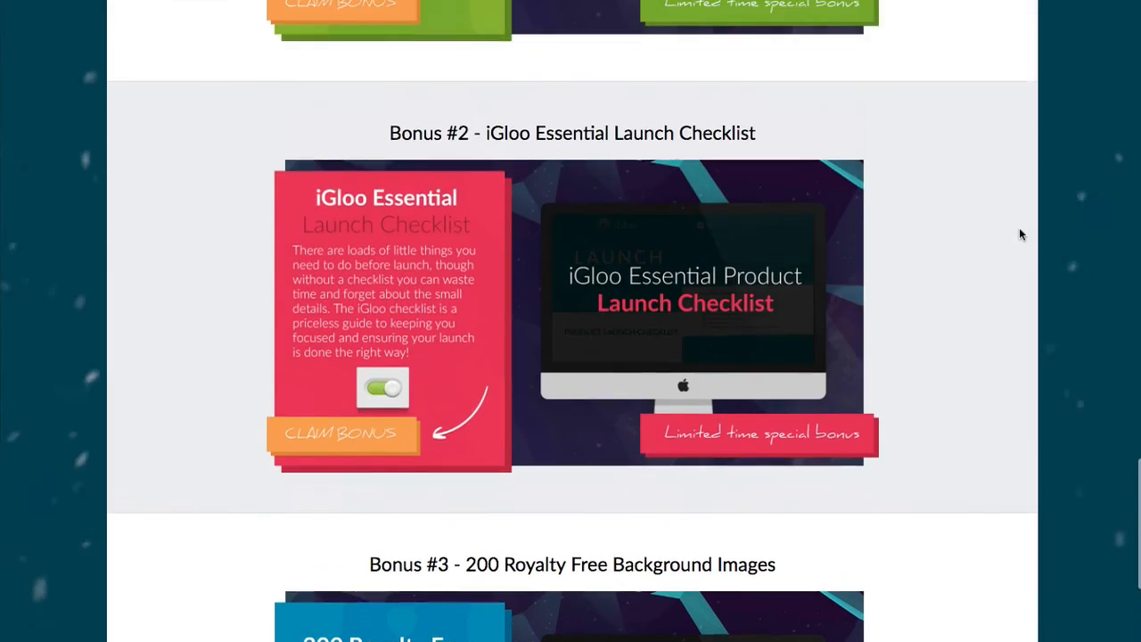
scroll(1020, 233, "up", 10)
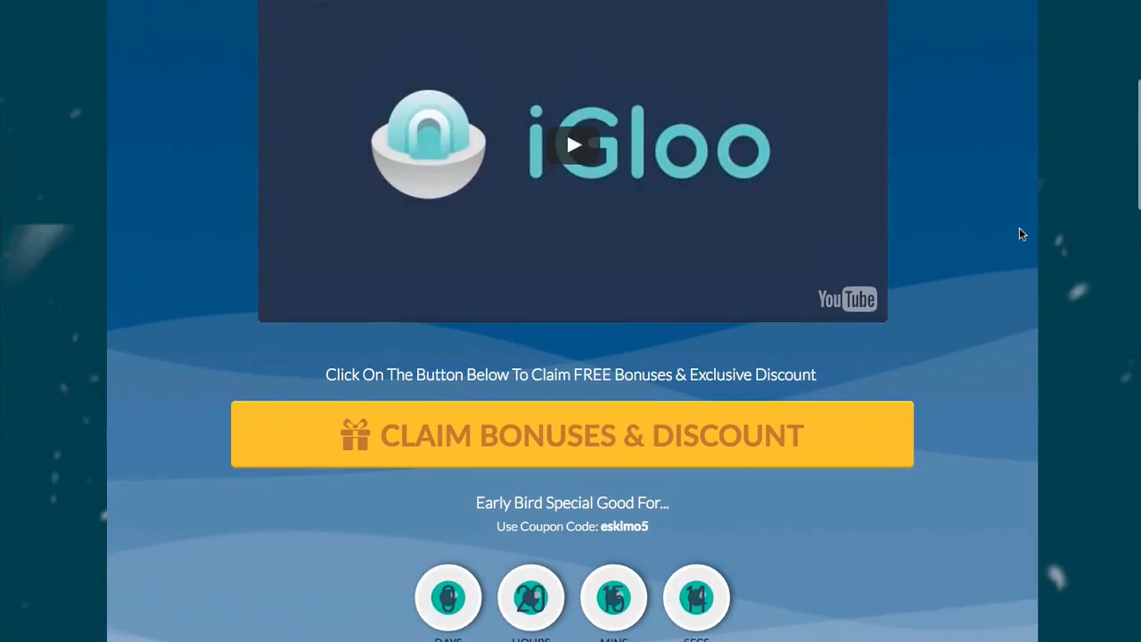